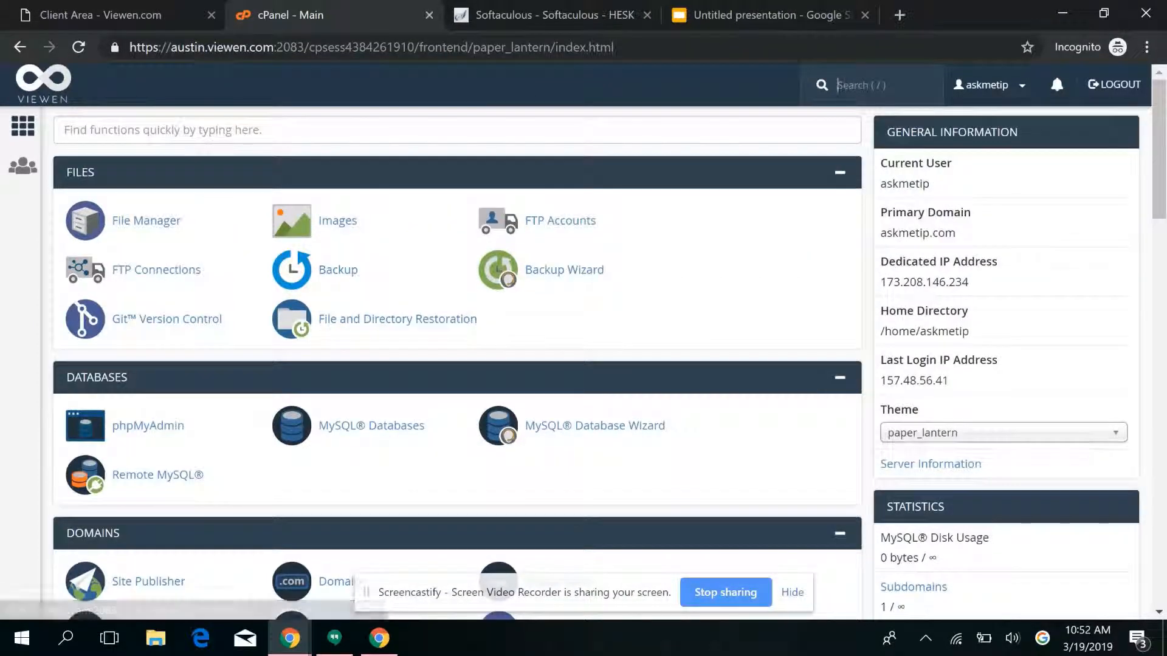
- Create the subdomain 'support' under askmetip.com, with document root /public_html/support
{"action": "left_click", "coordinate": [792, 593]}
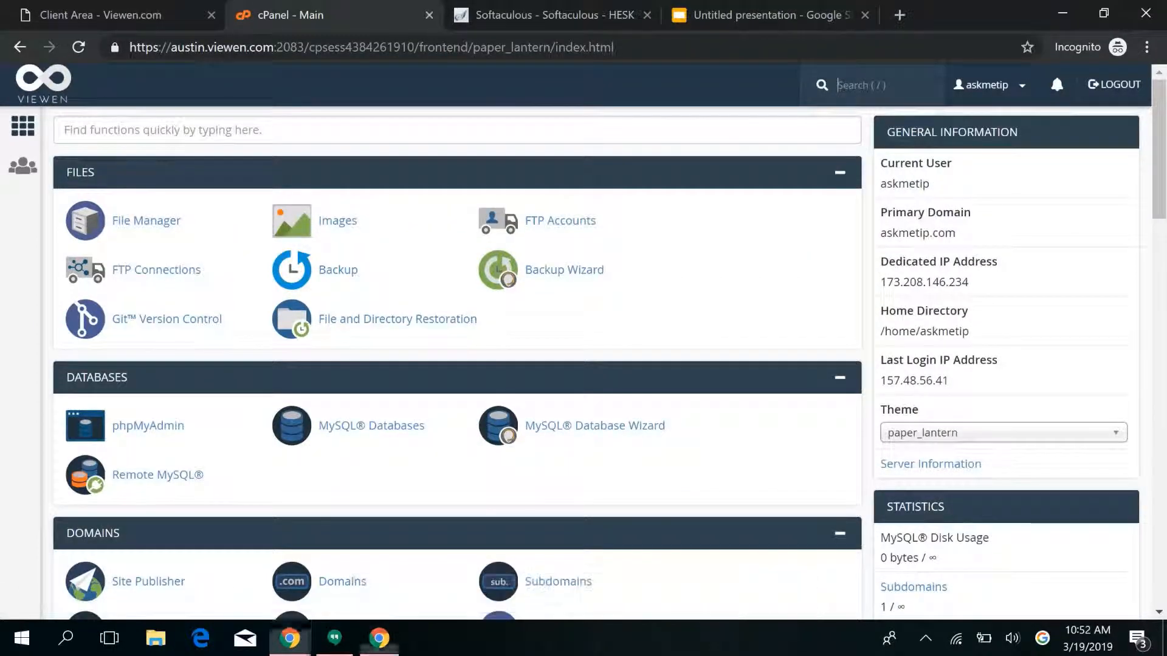
{"action": "scroll", "coordinate": [504, 457], "scroll_direction": "down", "scroll_amount": 3}
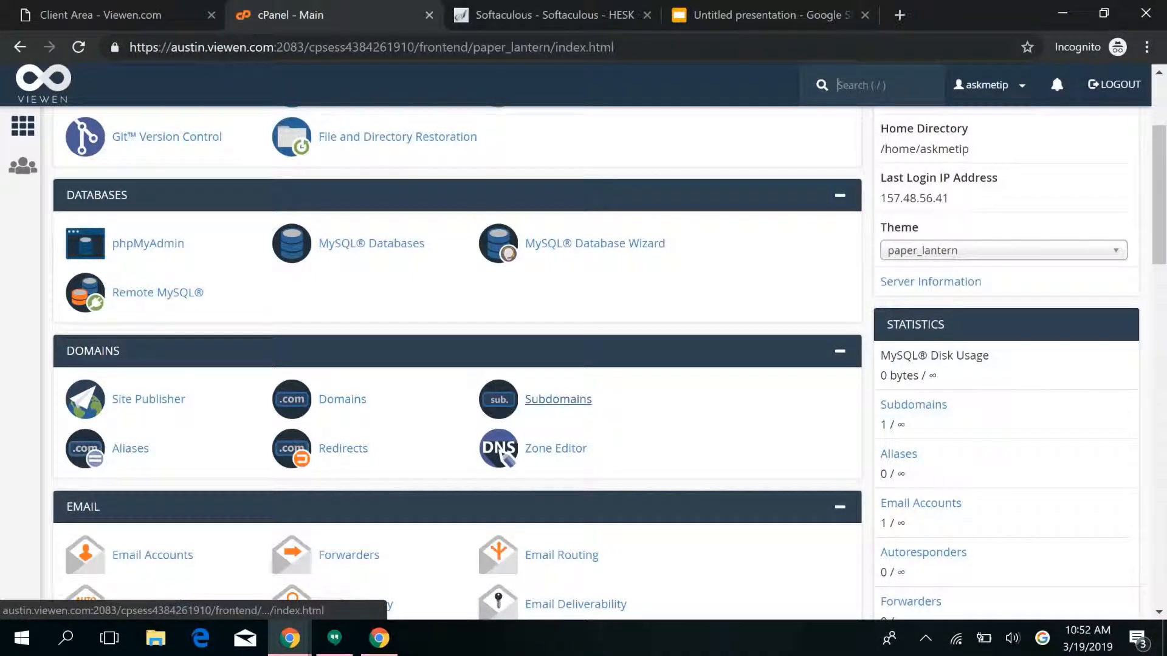
{"action": "left_click", "coordinate": [558, 399]}
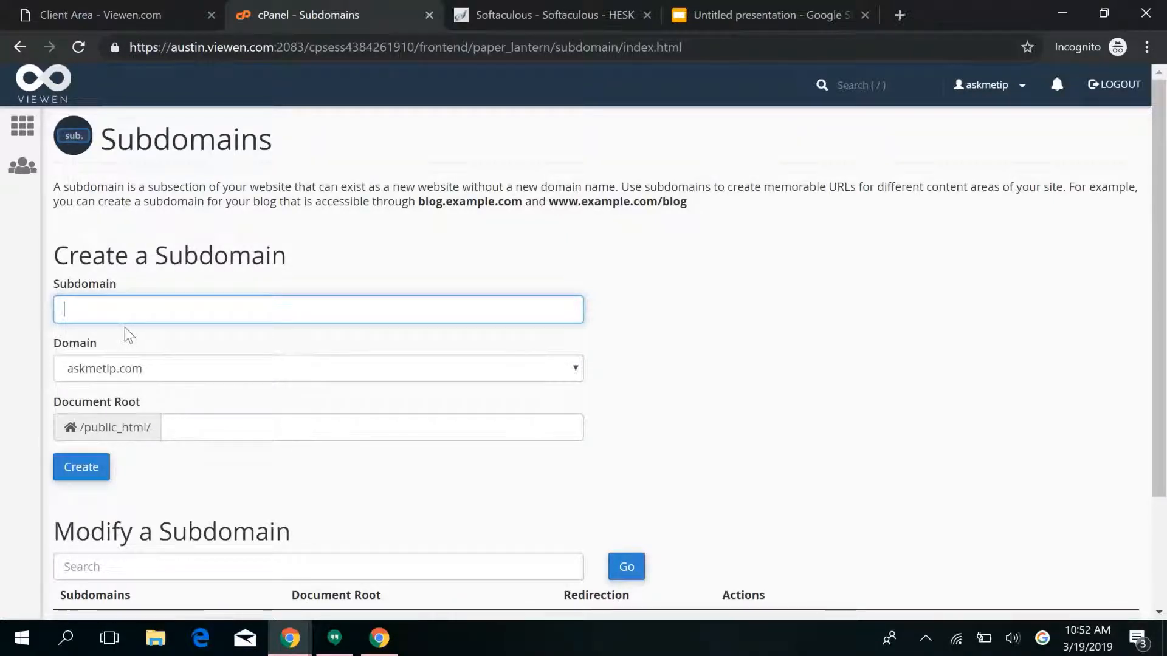
{"action": "type", "text": "support"}
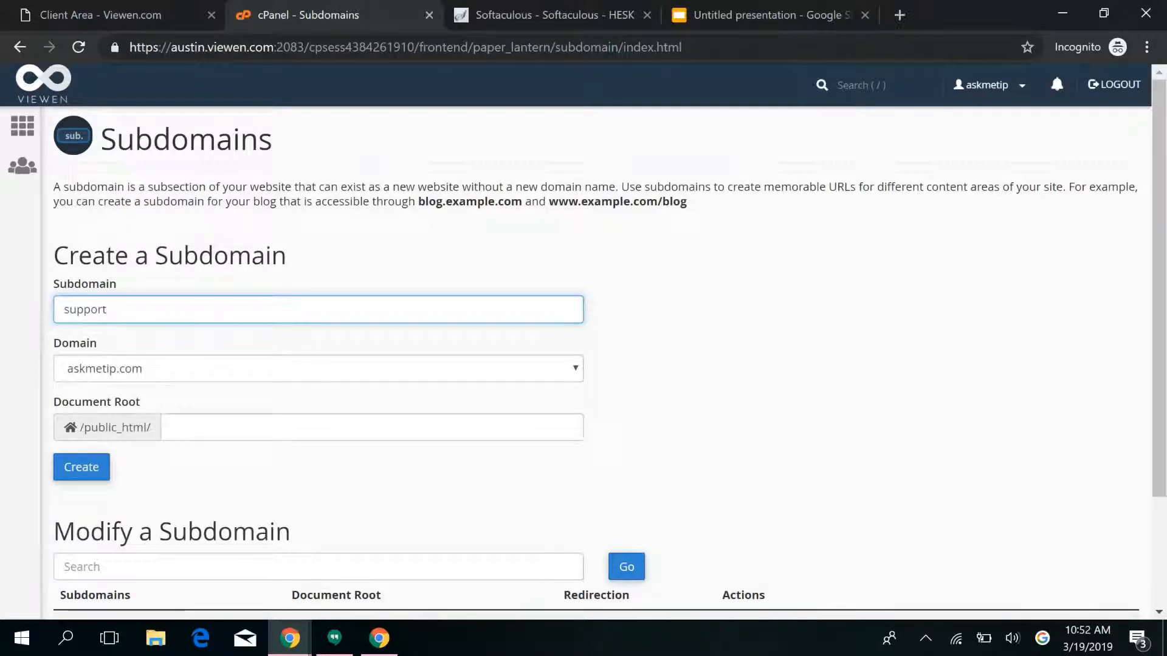
{"action": "key", "text": "Return"}
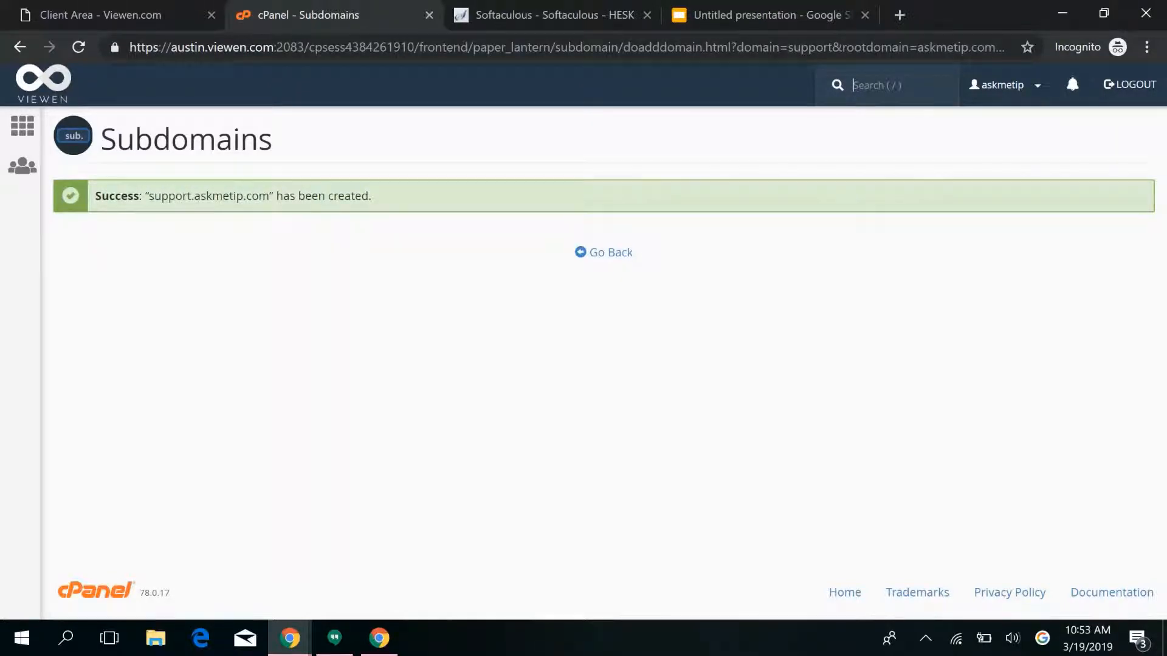
{"action": "left_click_drag", "start_coordinate": [153, 196], "coordinate": [268, 210]}
- Go back to the Subdomains list and find support.askmetip.com listed beside discuss.askmetip.com
{"action": "left_click", "coordinate": [608, 252]}
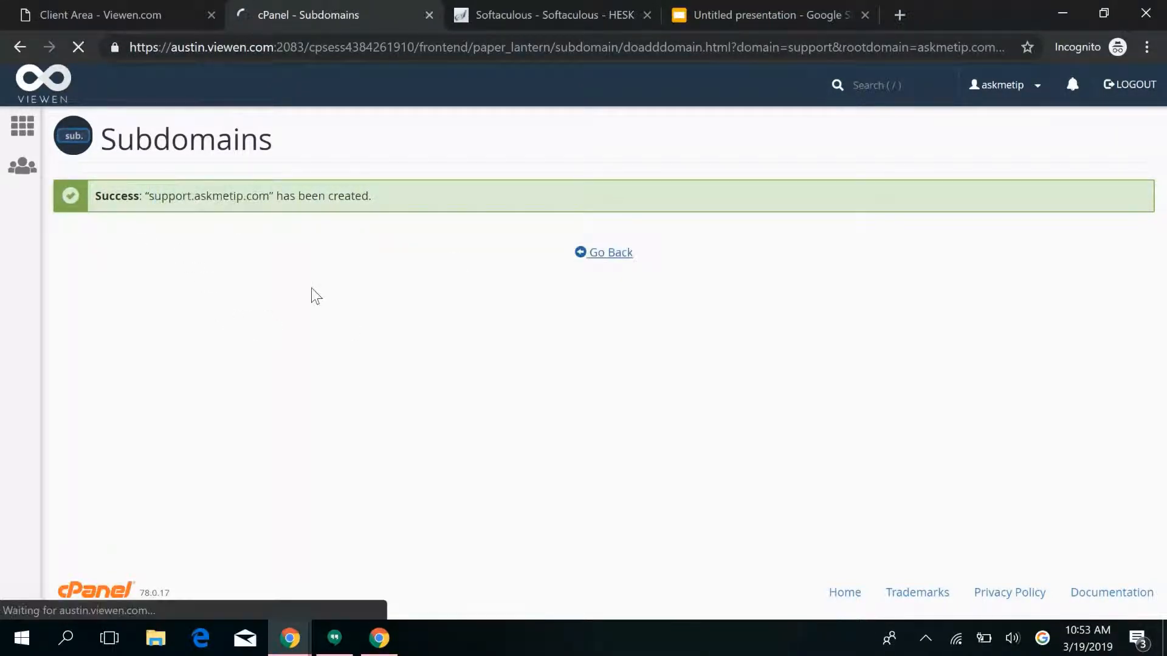
{"action": "scroll", "coordinate": [312, 288], "scroll_direction": "down", "scroll_amount": 3}
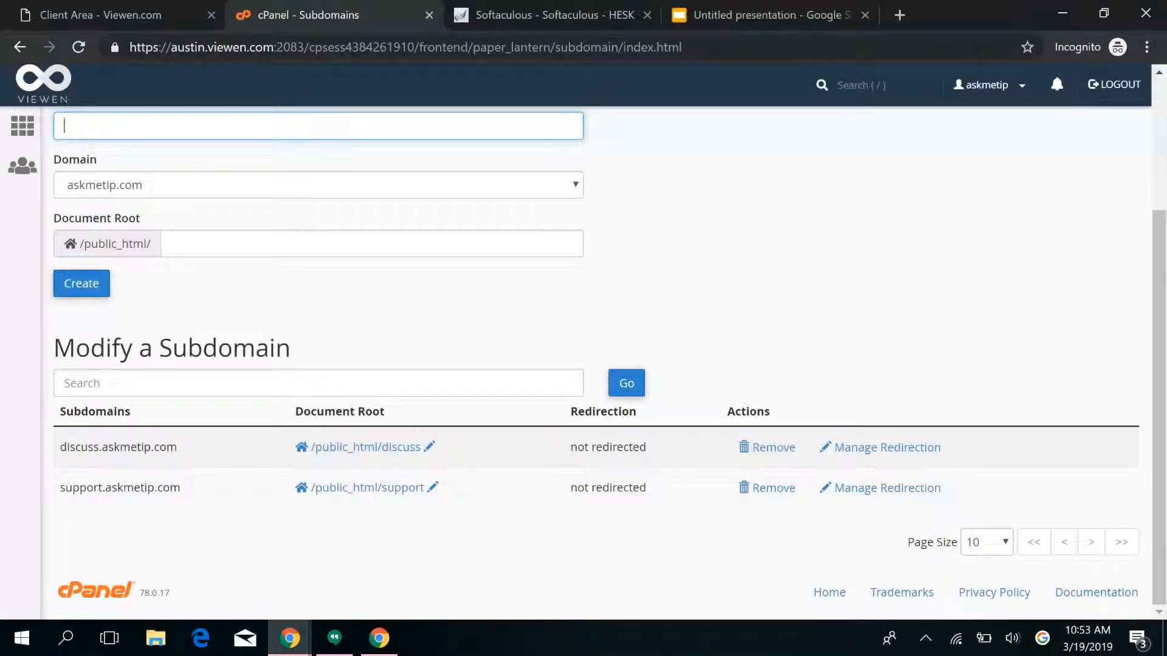
{"action": "scroll", "coordinate": [193, 318], "scroll_direction": "up", "scroll_amount": 1}
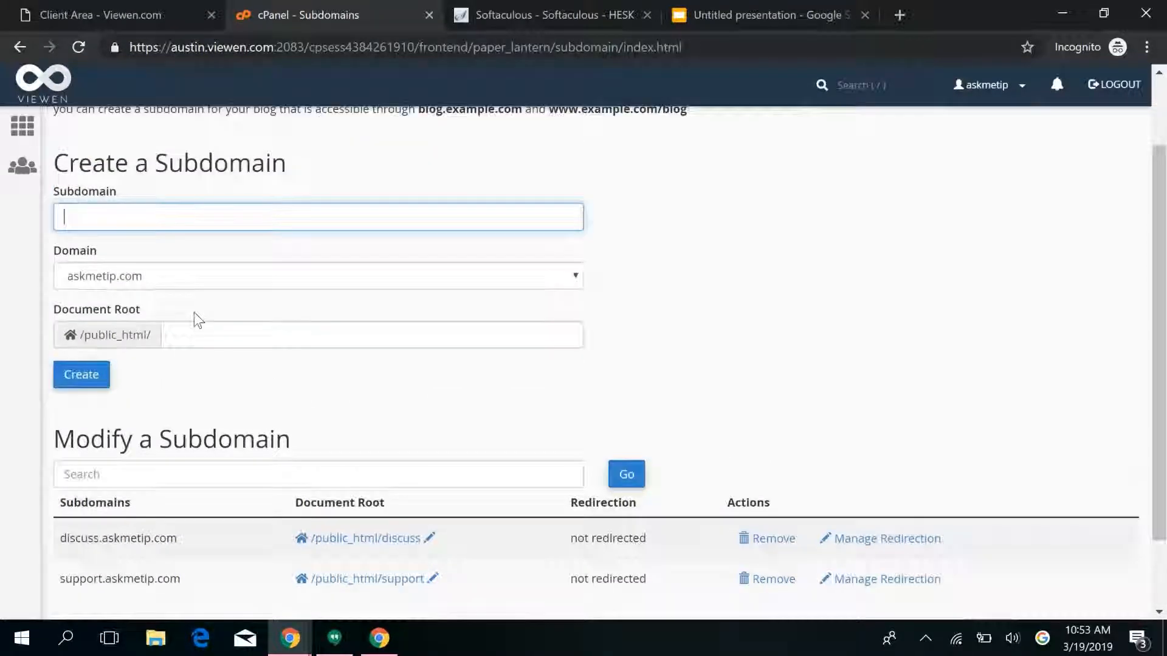
{"action": "scroll", "coordinate": [193, 318], "scroll_direction": "down", "scroll_amount": 1}
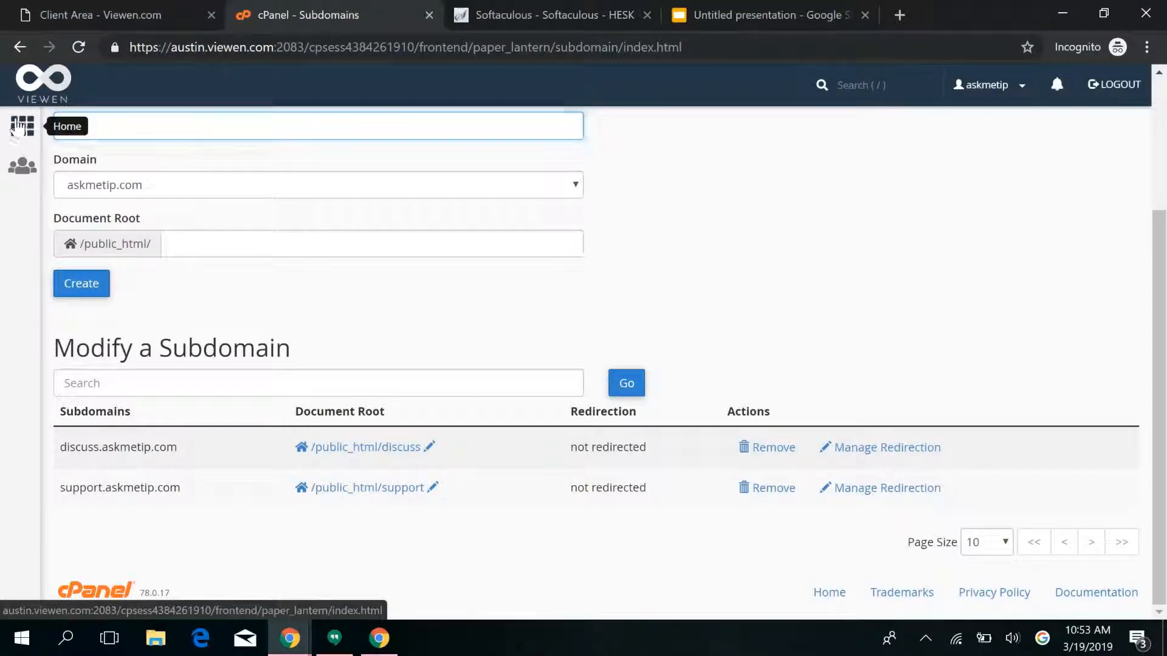
- Return to the cPanel dashboard, find Softaculous Apps Installer, and bring up the HESK 2.8.2 installer tab
{"action": "left_click", "coordinate": [20, 126]}
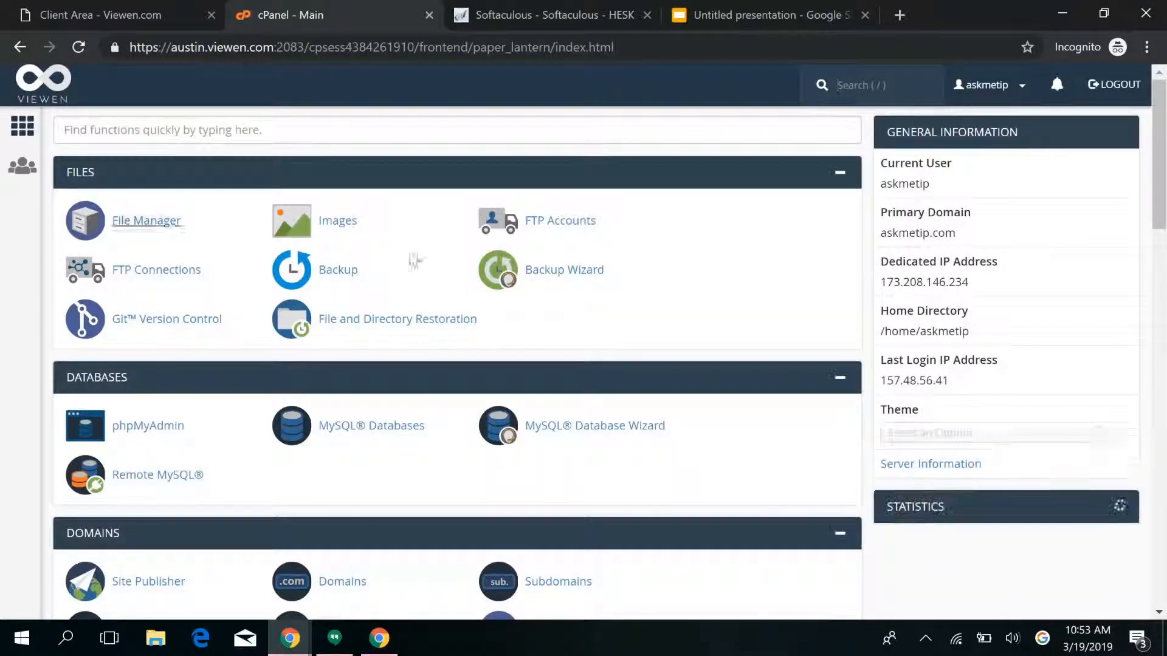
{"action": "scroll", "coordinate": [596, 424], "scroll_direction": "down", "scroll_amount": 1}
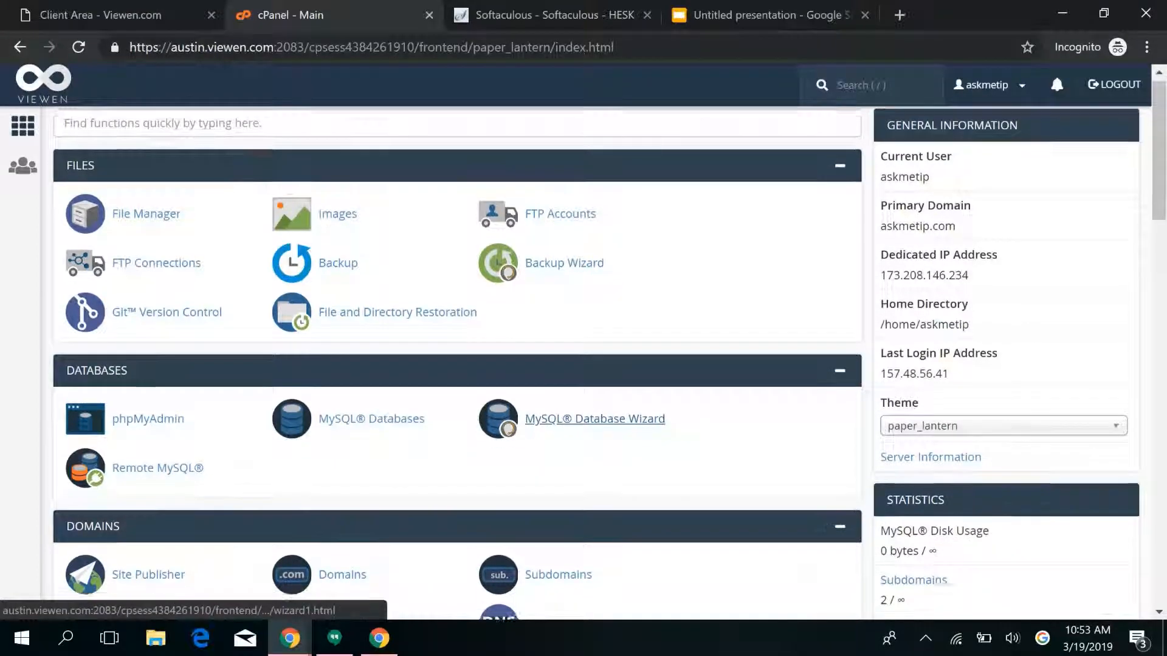
{"action": "scroll", "coordinate": [595, 424], "scroll_direction": "down", "scroll_amount": 20}
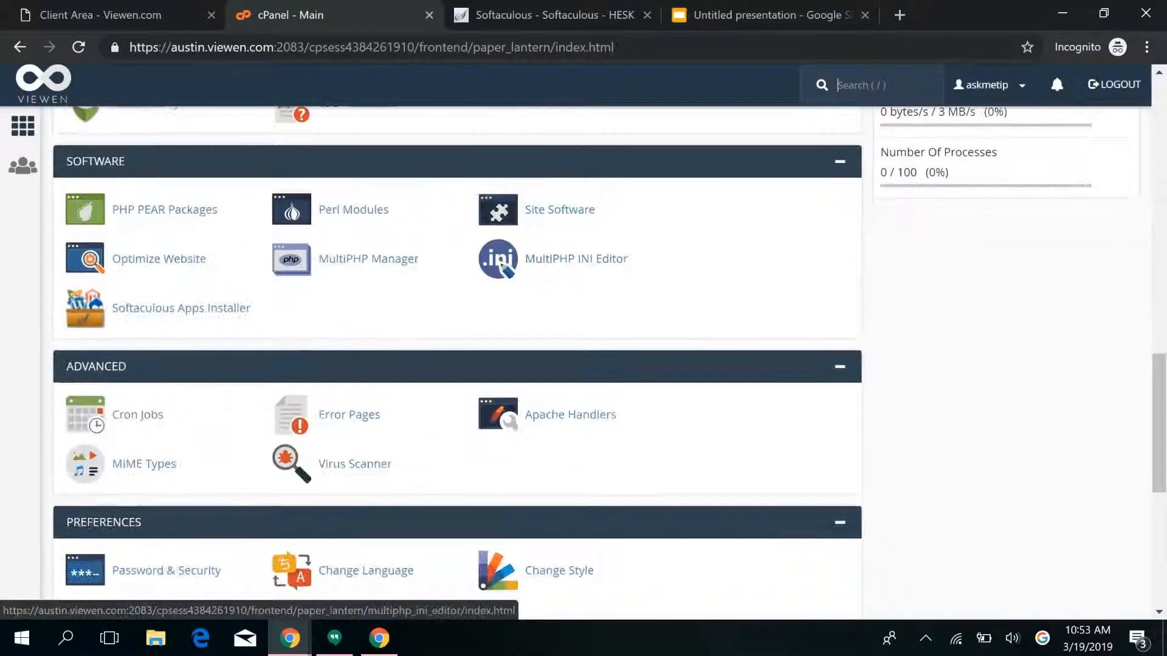
{"action": "scroll", "coordinate": [456, 364], "scroll_direction": "up", "scroll_amount": 2}
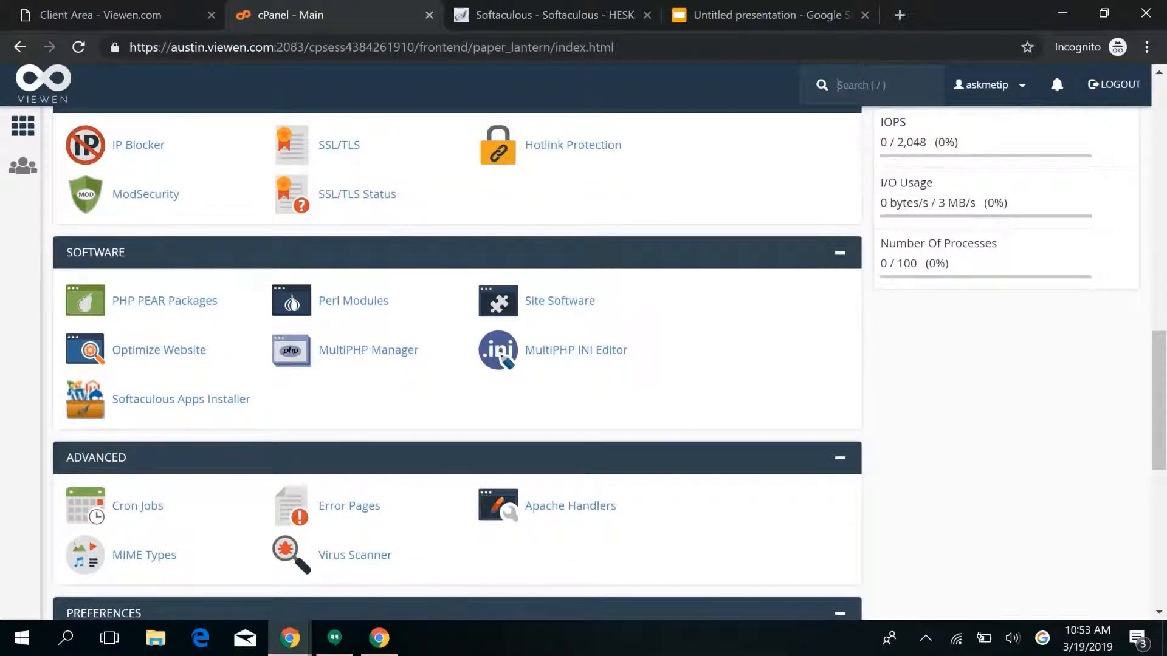
{"action": "scroll", "coordinate": [456, 365], "scroll_direction": "down", "scroll_amount": 9}
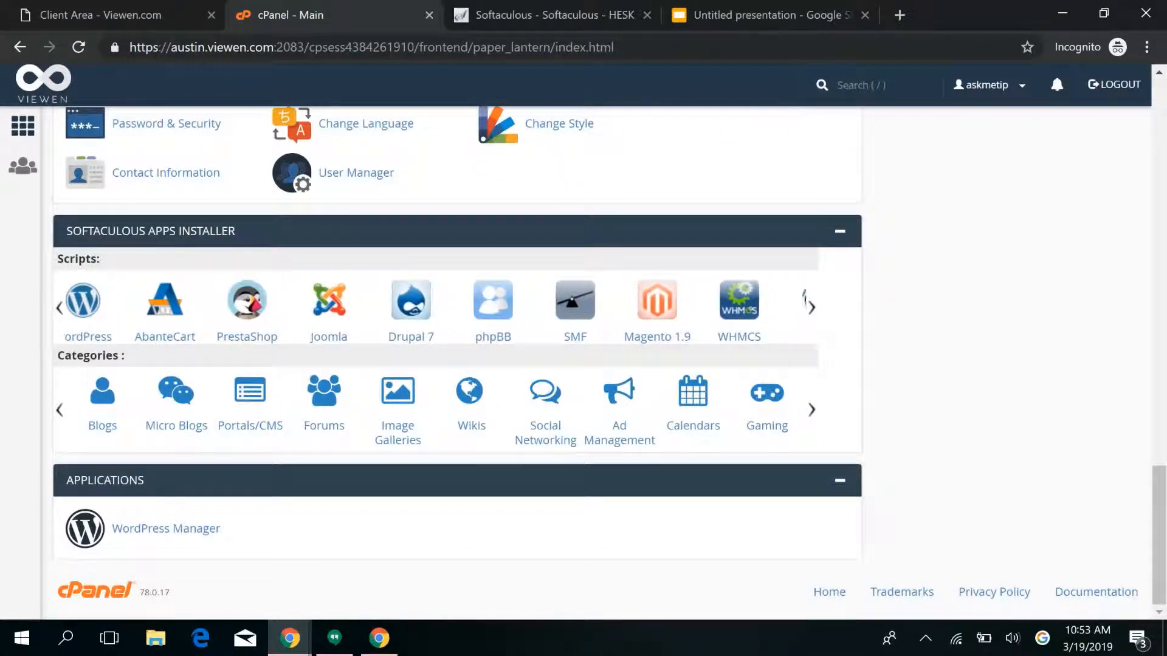
{"action": "left_click", "coordinate": [59, 307]}
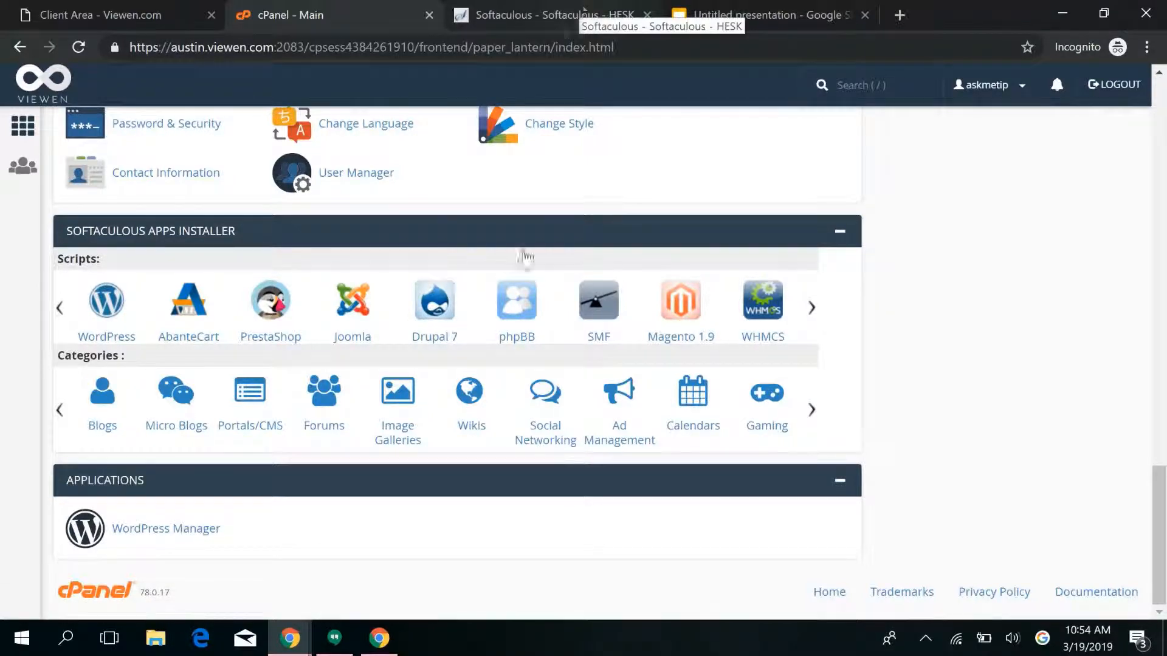
{"action": "left_click", "coordinate": [563, 1]}
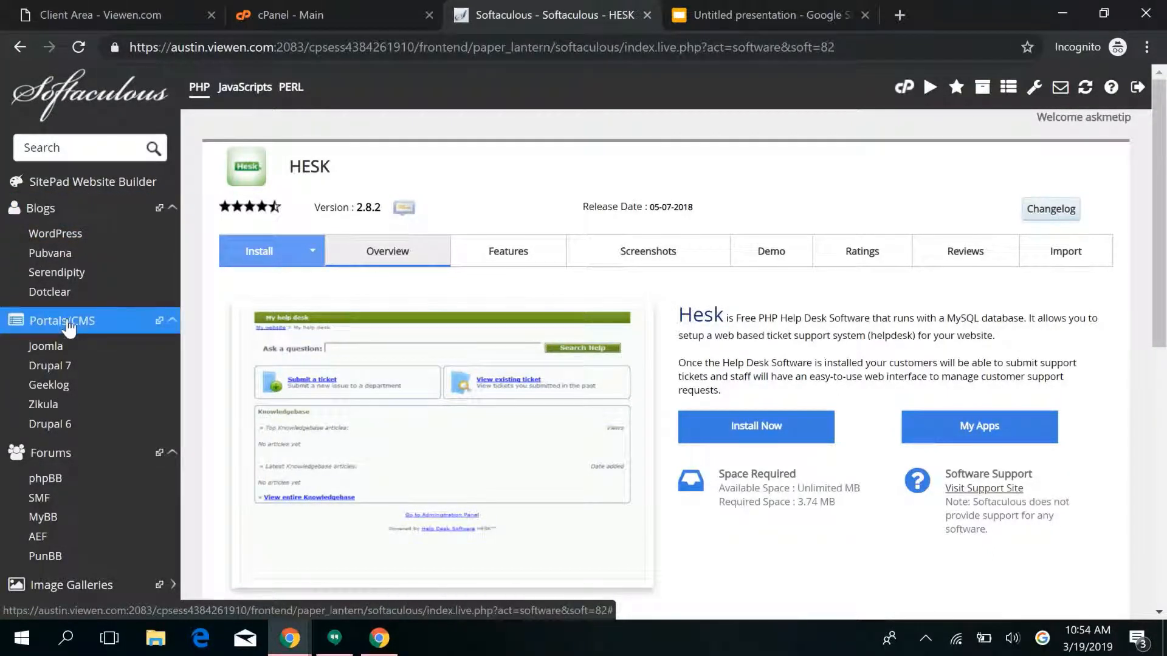
{"action": "scroll", "coordinate": [77, 361], "scroll_direction": "down", "scroll_amount": 1}
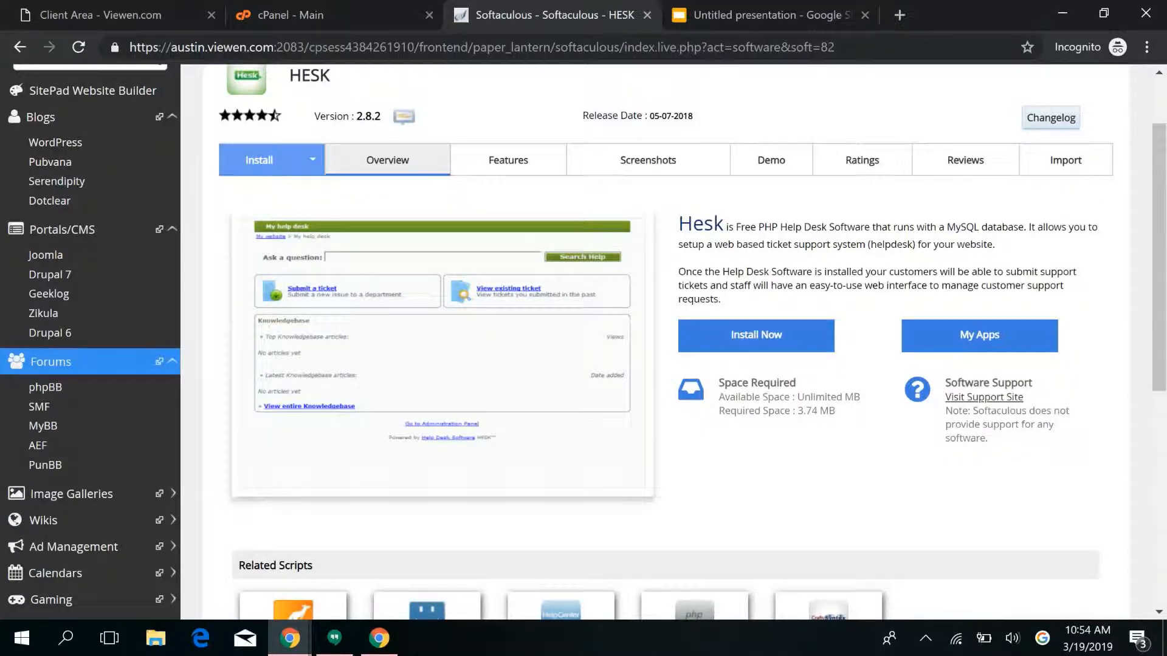
{"action": "scroll", "coordinate": [91, 365], "scroll_direction": "down", "scroll_amount": 5}
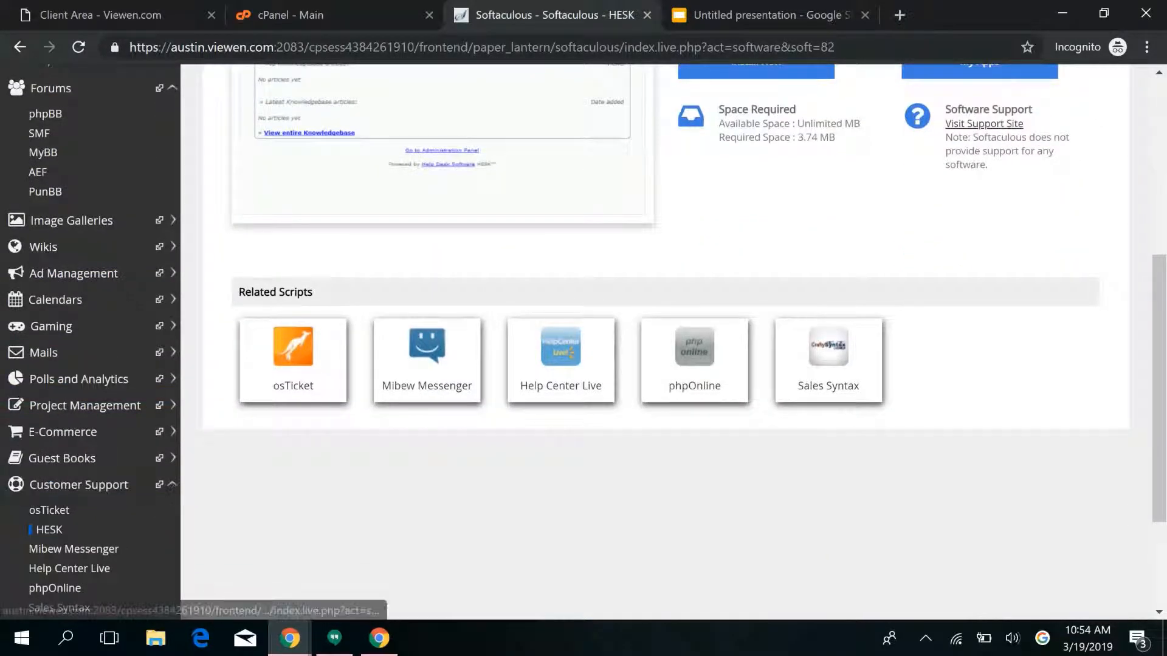
{"action": "scroll", "coordinate": [92, 378], "scroll_direction": "down", "scroll_amount": 3}
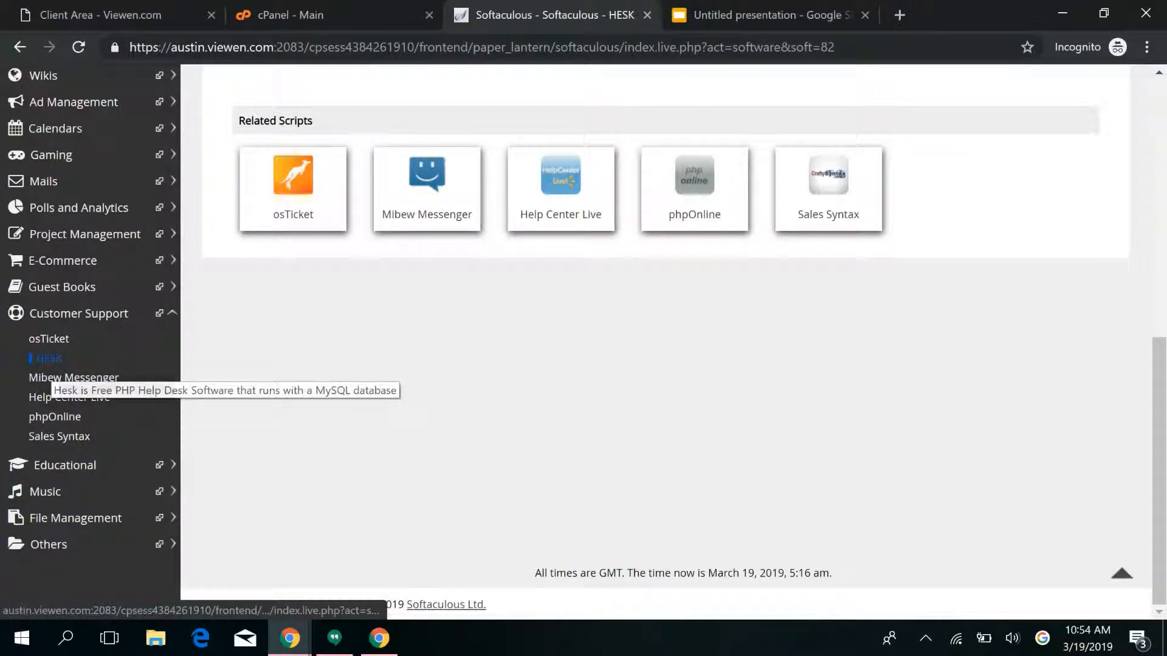
{"action": "left_click", "coordinate": [76, 378]}
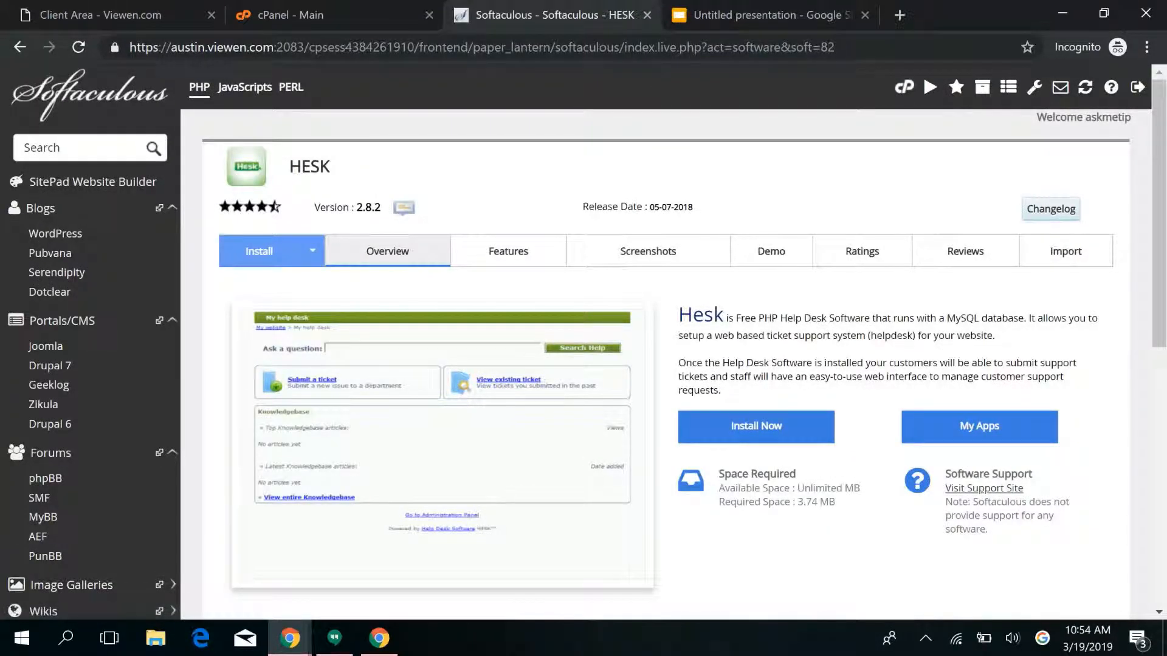
- Start a HESK install on support.askmetip.com with an empty install directory, installing at the root
{"action": "left_click", "coordinate": [756, 425]}
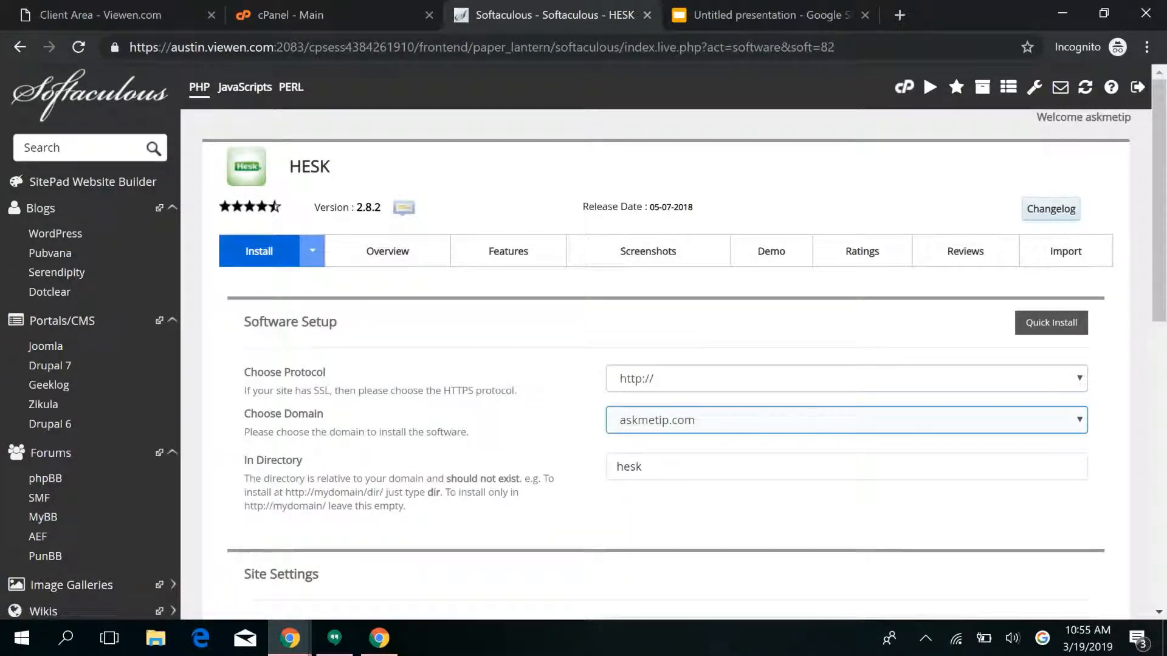
{"action": "left_click", "coordinate": [756, 424]}
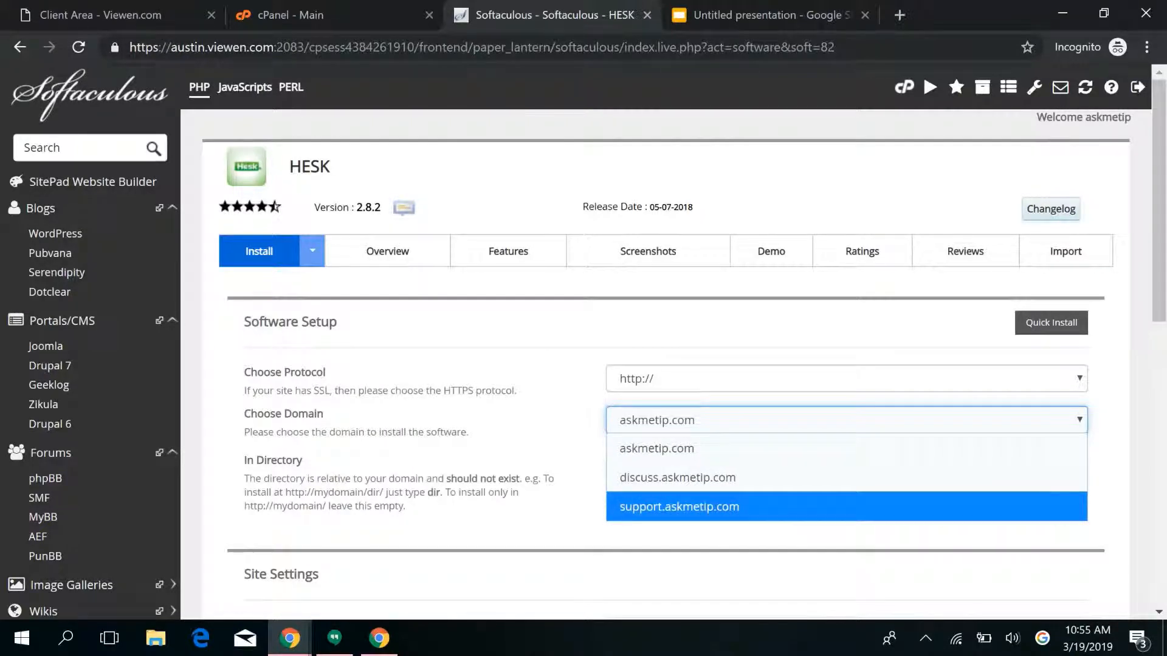
{"action": "left_click", "coordinate": [717, 507]}
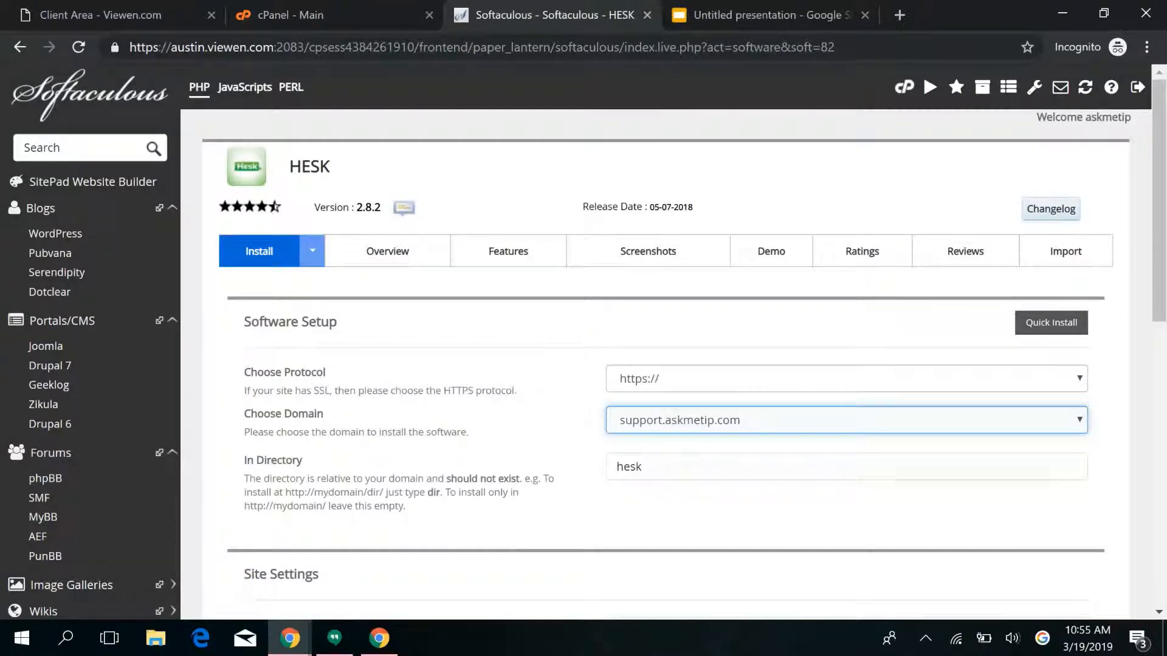
{"action": "key", "text": "Tab"}
{"action": "key", "text": "BackSpace"}
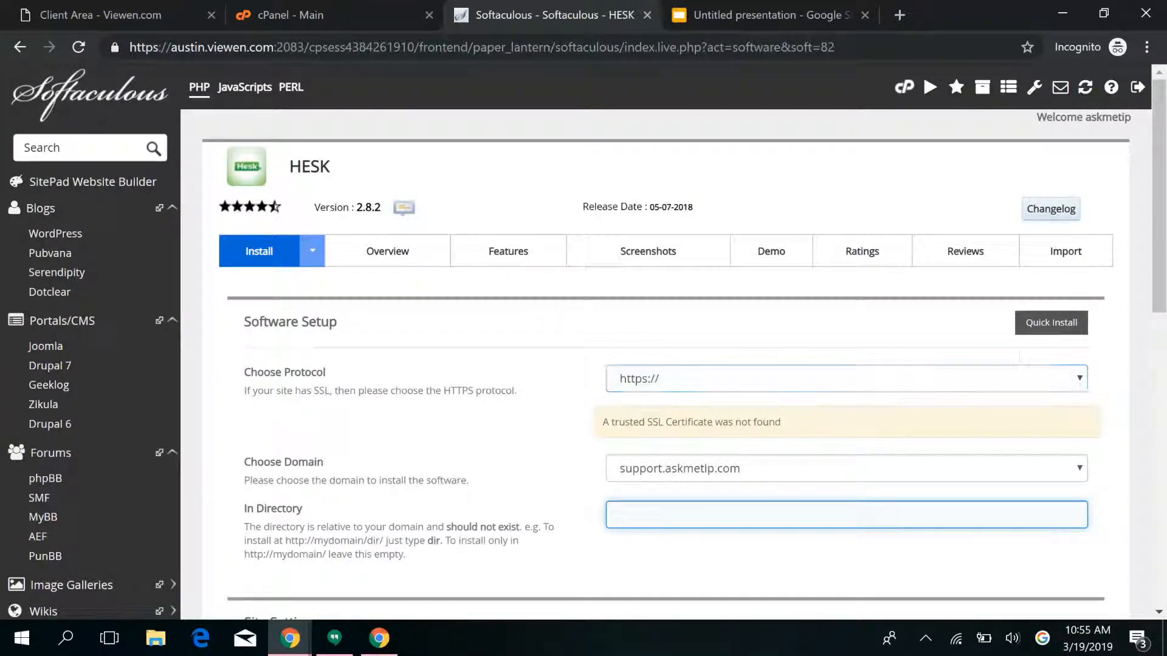
{"action": "left_click", "coordinate": [847, 379]}
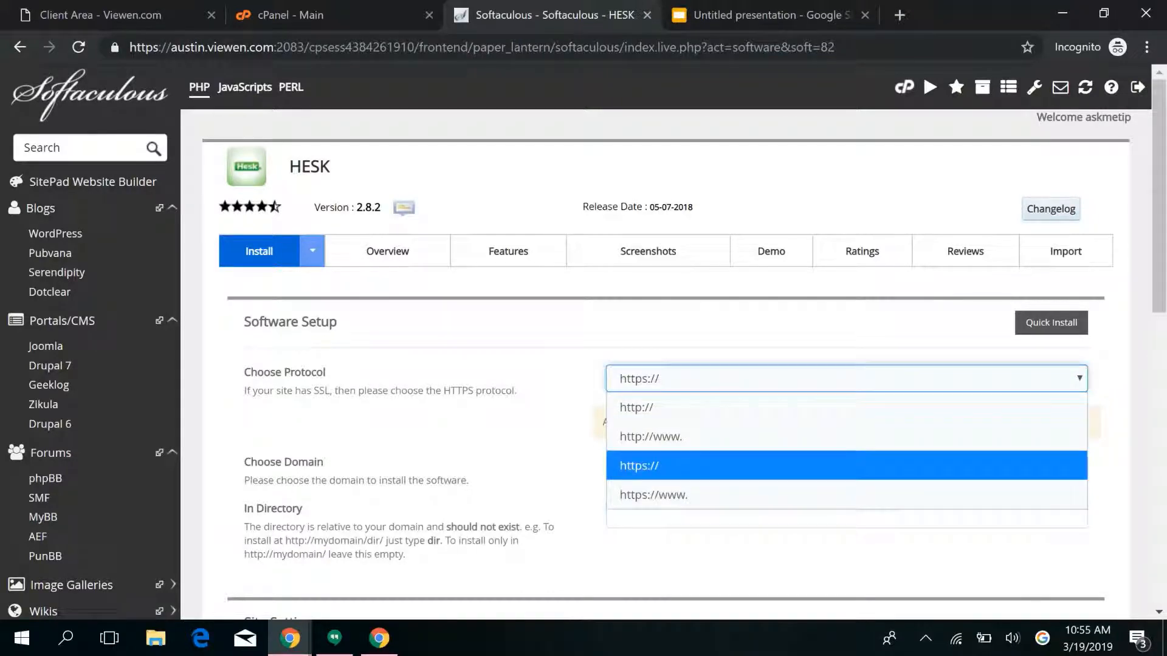
{"action": "left_click", "coordinate": [847, 379]}
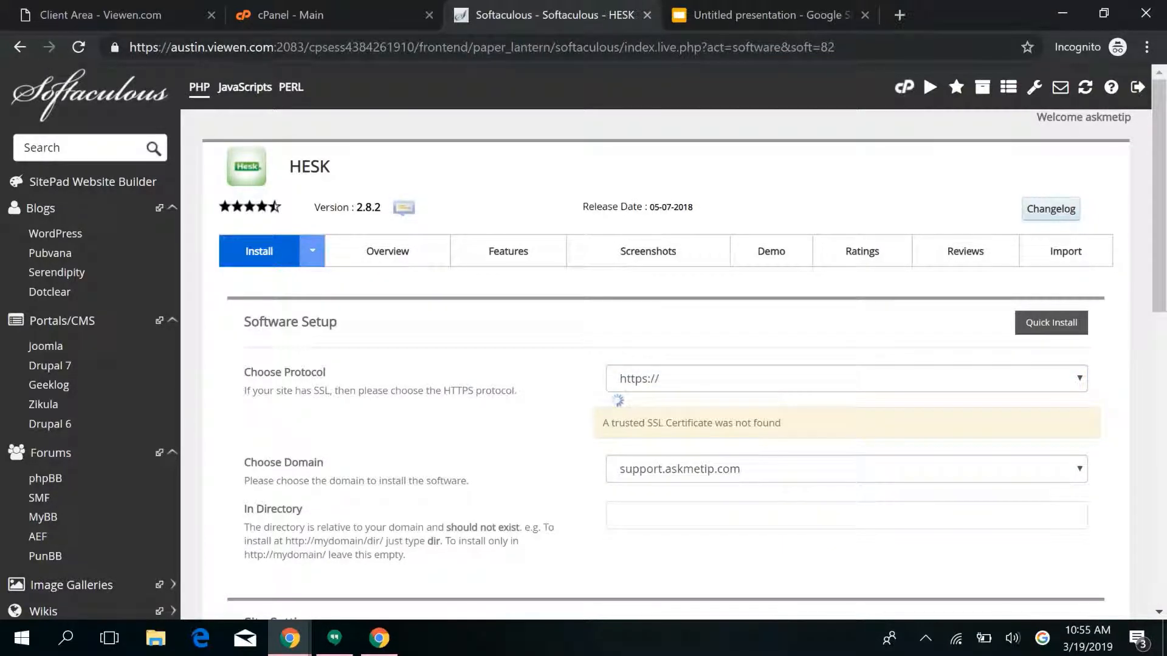
{"action": "scroll", "coordinate": [668, 341], "scroll_direction": "down", "scroll_amount": 5}
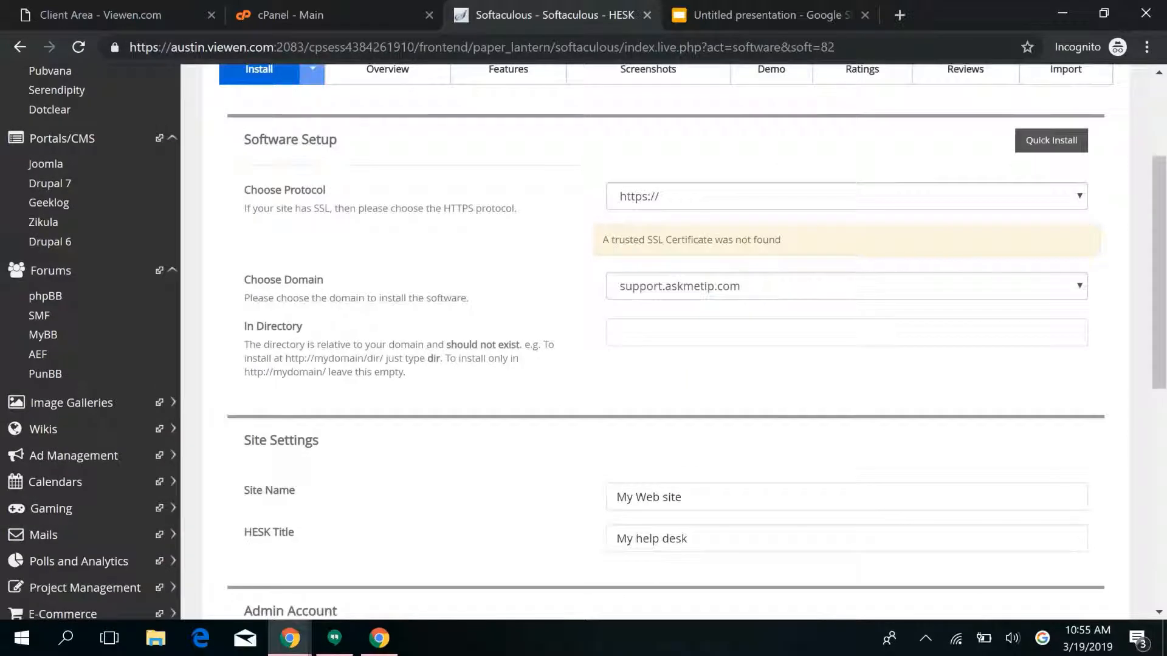
{"action": "scroll", "coordinate": [668, 340], "scroll_direction": "down", "scroll_amount": 3}
{"action": "scroll", "coordinate": [847, 287], "scroll_direction": "up", "scroll_amount": 4}
{"action": "left_click", "coordinate": [846, 288]}
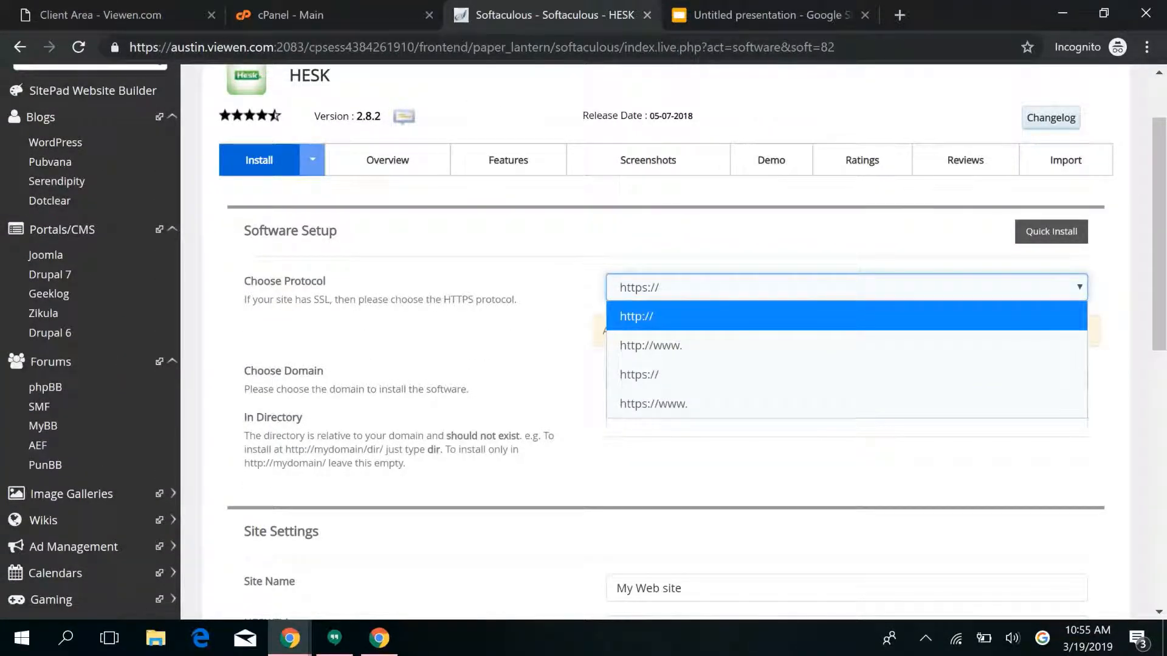
{"action": "left_click", "coordinate": [637, 316]}
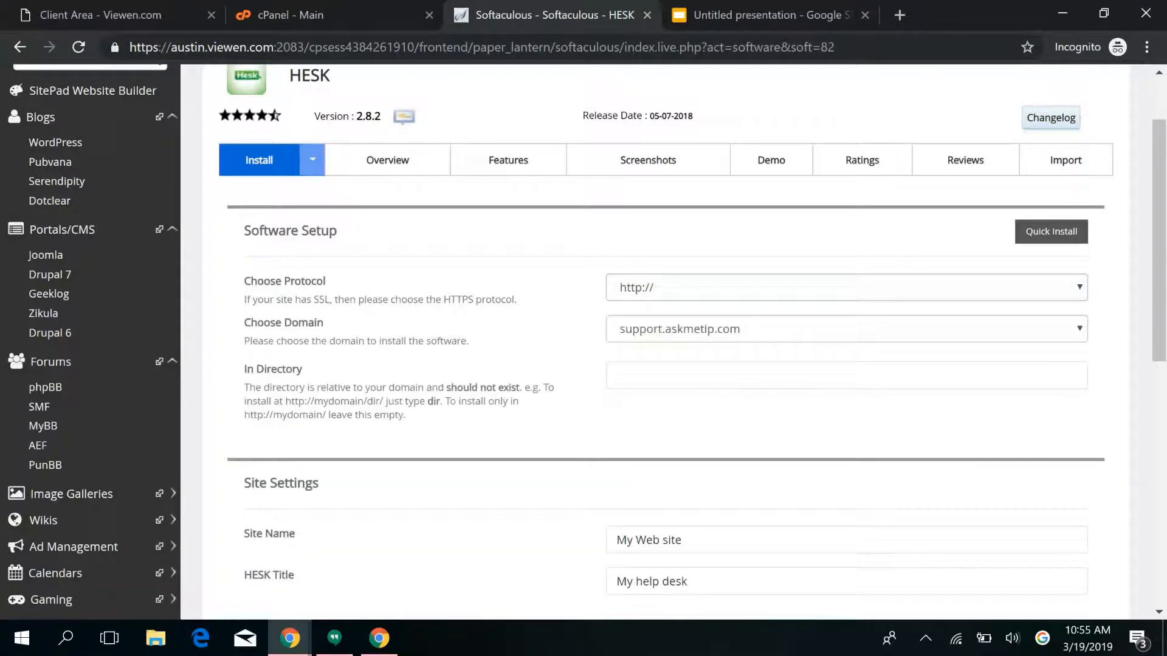
{"action": "scroll", "coordinate": [674, 341], "scroll_direction": "down", "scroll_amount": 5}
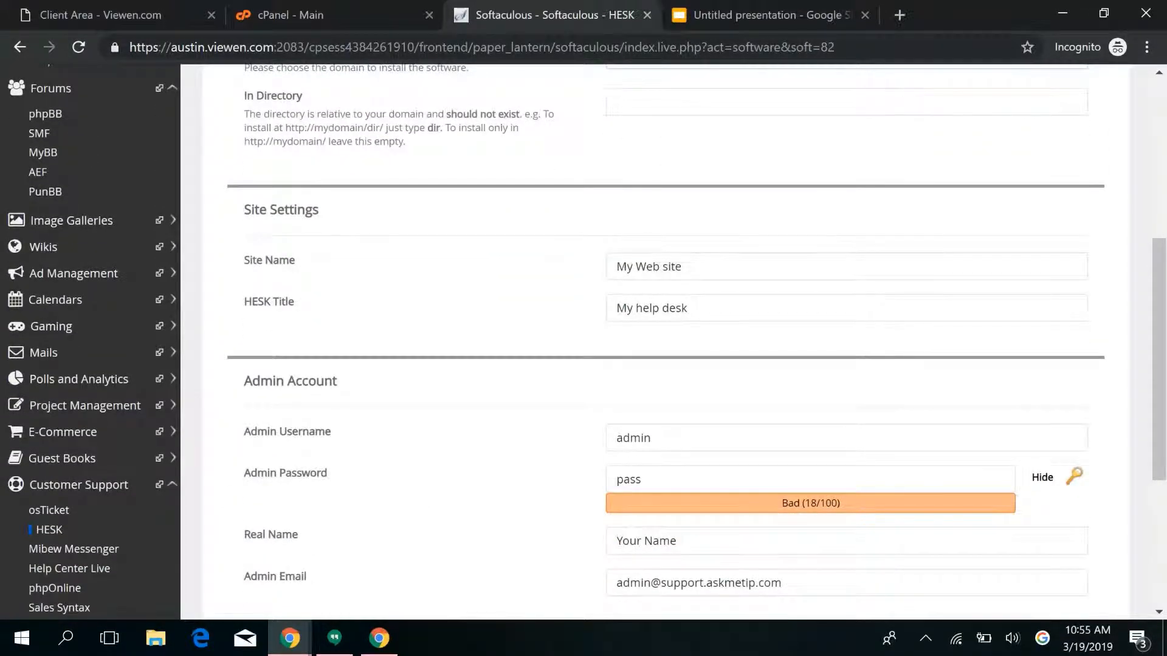
- Set the site name to 'Ask Me Tip Support' and the HESK title to 'We are here to help you'
{"action": "left_click_drag", "start_coordinate": [835, 266], "coordinate": [429, 236]}
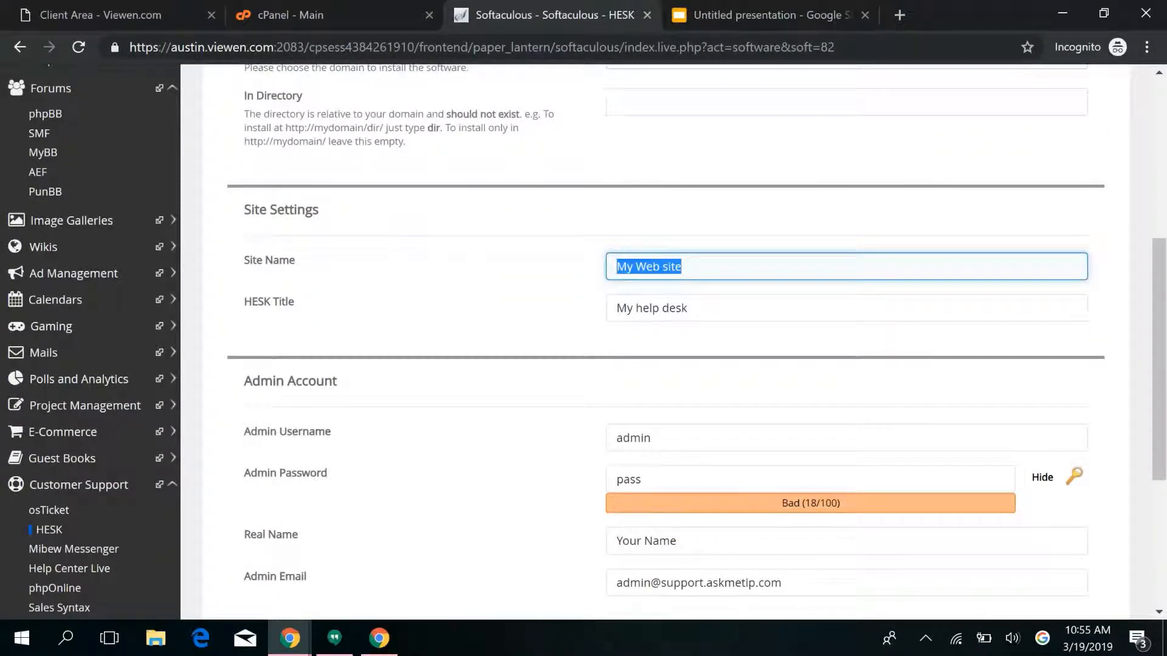
{"action": "type", "text": "Ask"}
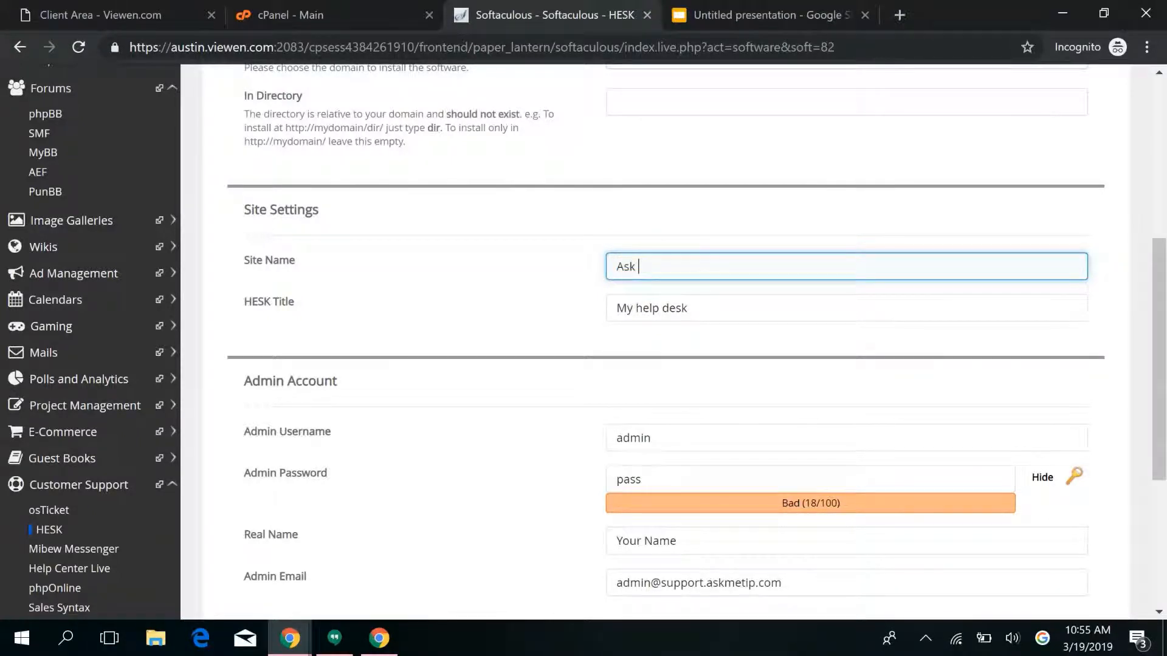
{"action": "type", "text": " Me tip"}
{"action": "key", "text": "BackSpace"}
{"action": "key", "text": "BackSpace"}
{"action": "type", "text": "Tip Support"}
{"action": "key", "text": "Tab"}
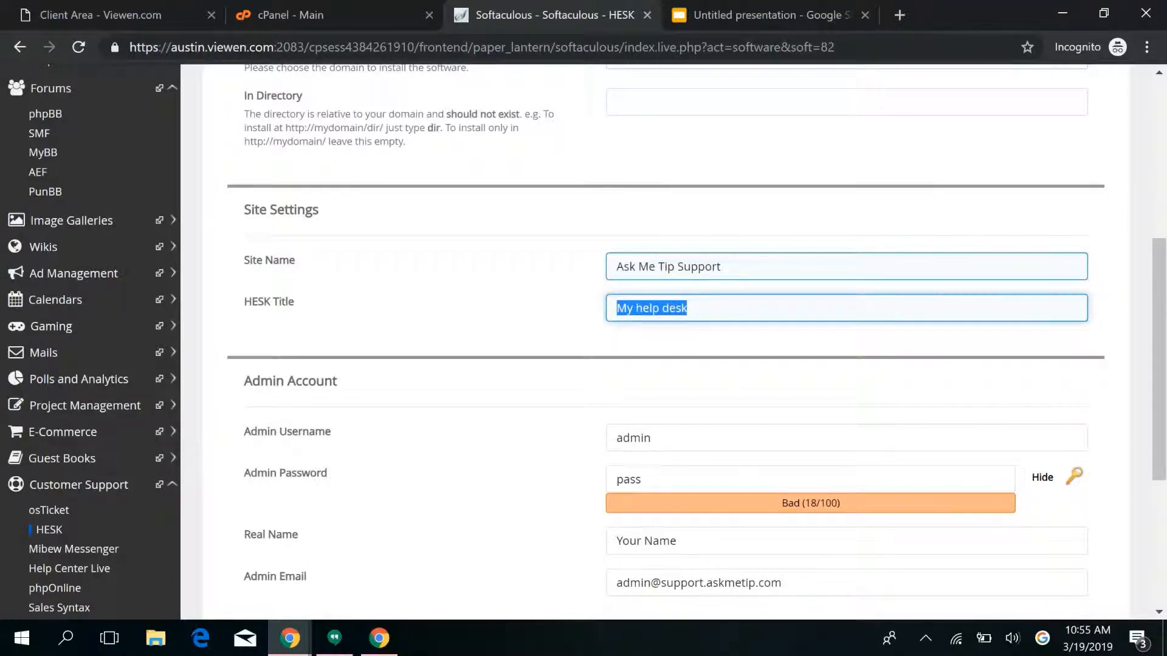
{"action": "type", "text": "We are heer"}
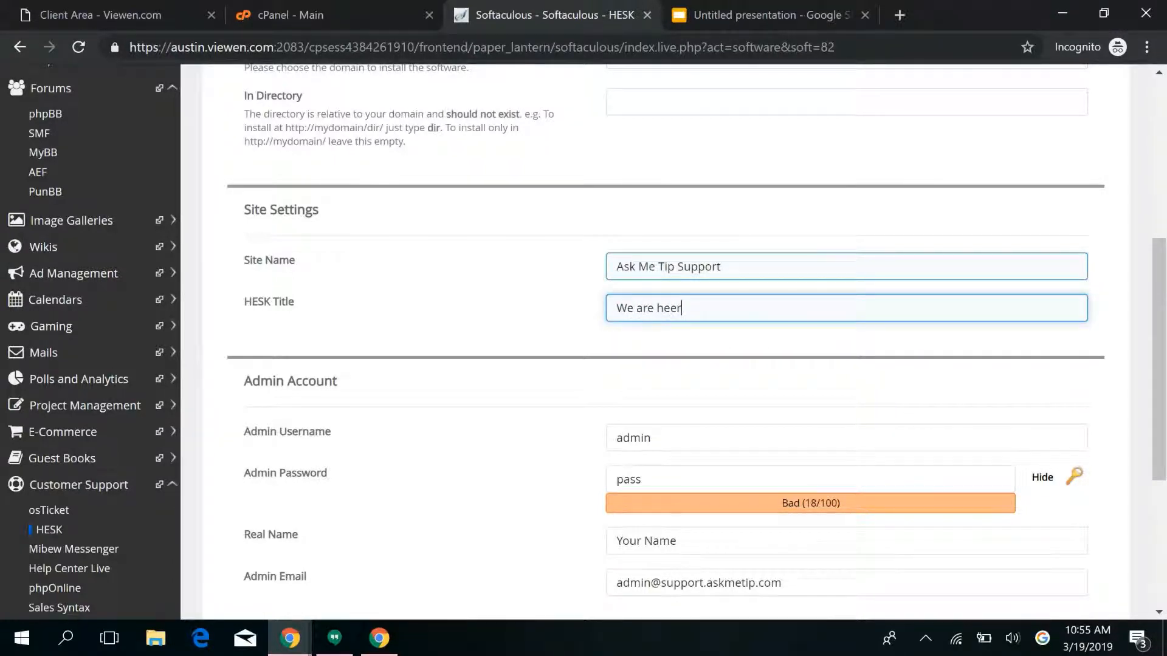
{"action": "type", "text": "e to help You"}
{"action": "key", "text": "BackSpace"}
{"action": "key", "text": "BackSpace"}
{"action": "key", "text": "BackSpace"}
{"action": "type", "text": "you"}
{"action": "scroll", "coordinate": [669, 340], "scroll_direction": "down", "scroll_amount": 2}
- Enter the admin username and replace the default admin password with a new one
{"action": "key", "text": "Tab"}
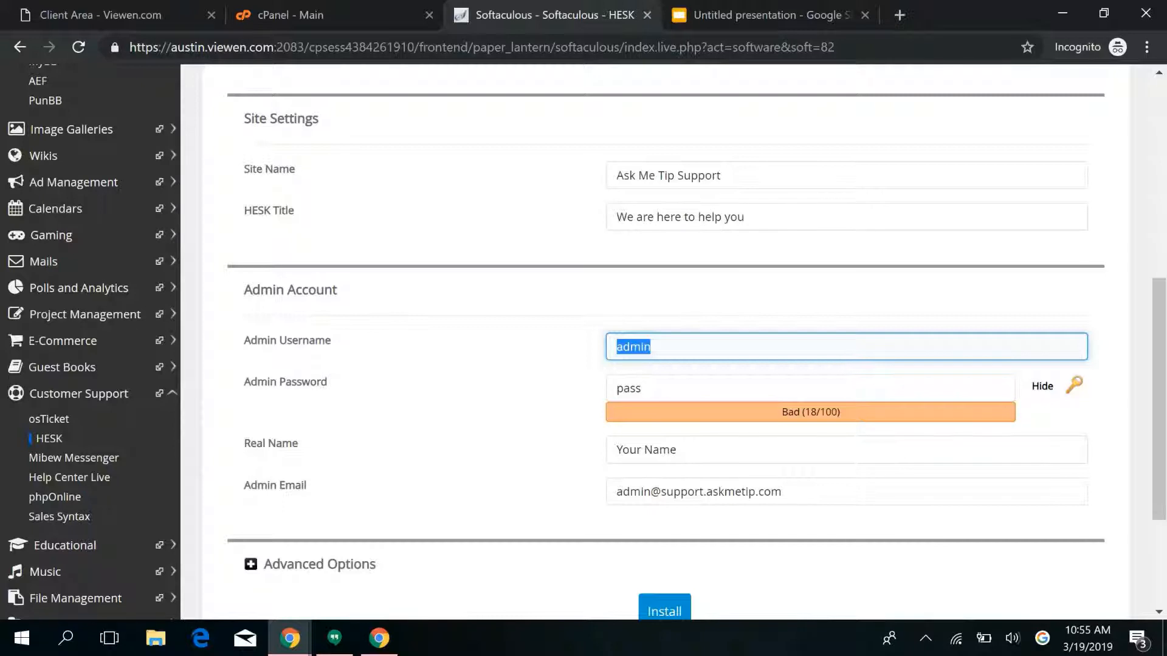
{"action": "type", "text": "s"}
{"action": "type", "text": "supp"}
{"action": "key", "text": "BackSpace"}
{"action": "key", "text": "BackSpace"}
{"action": "key", "text": "BackSpace"}
{"action": "key", "text": "BackSpace"}
{"action": "type", "text": "askmetipsupport"}
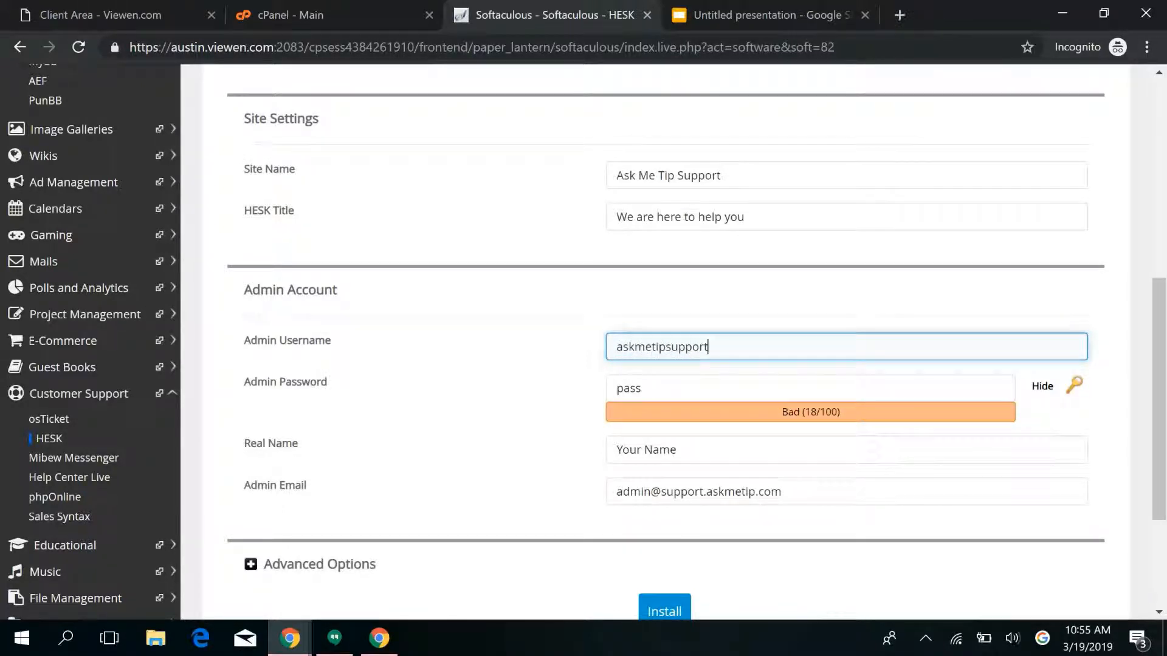
{"action": "key", "text": "Tab"}
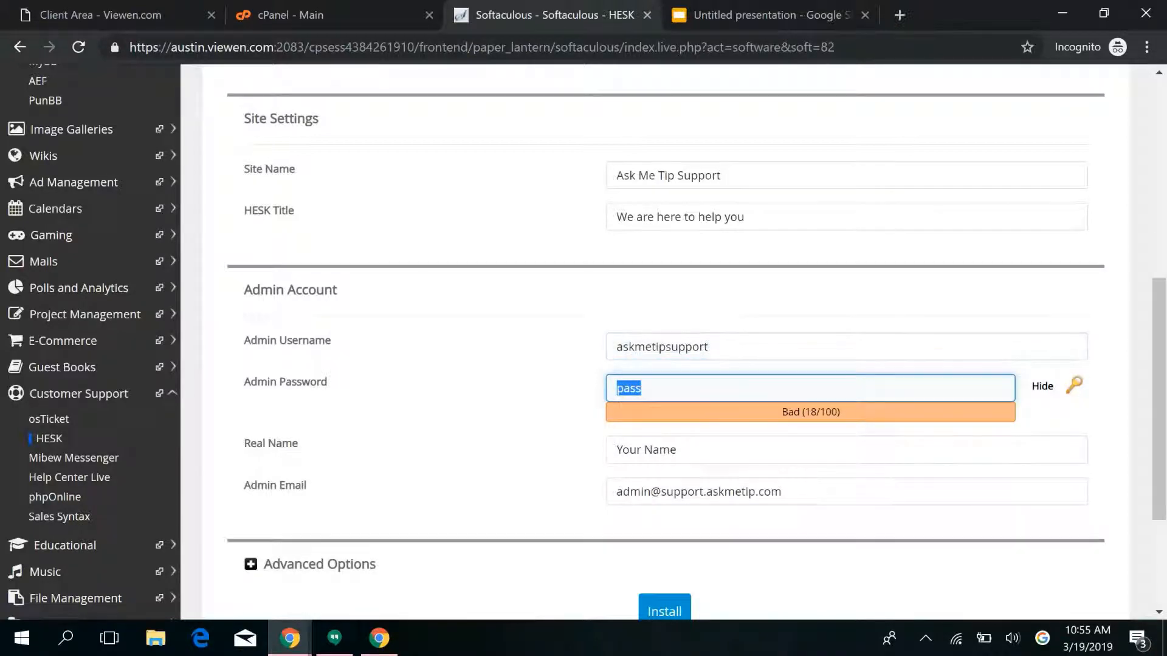
{"action": "left_click", "coordinate": [1042, 386]}
{"action": "double_click", "coordinate": [625, 387]}
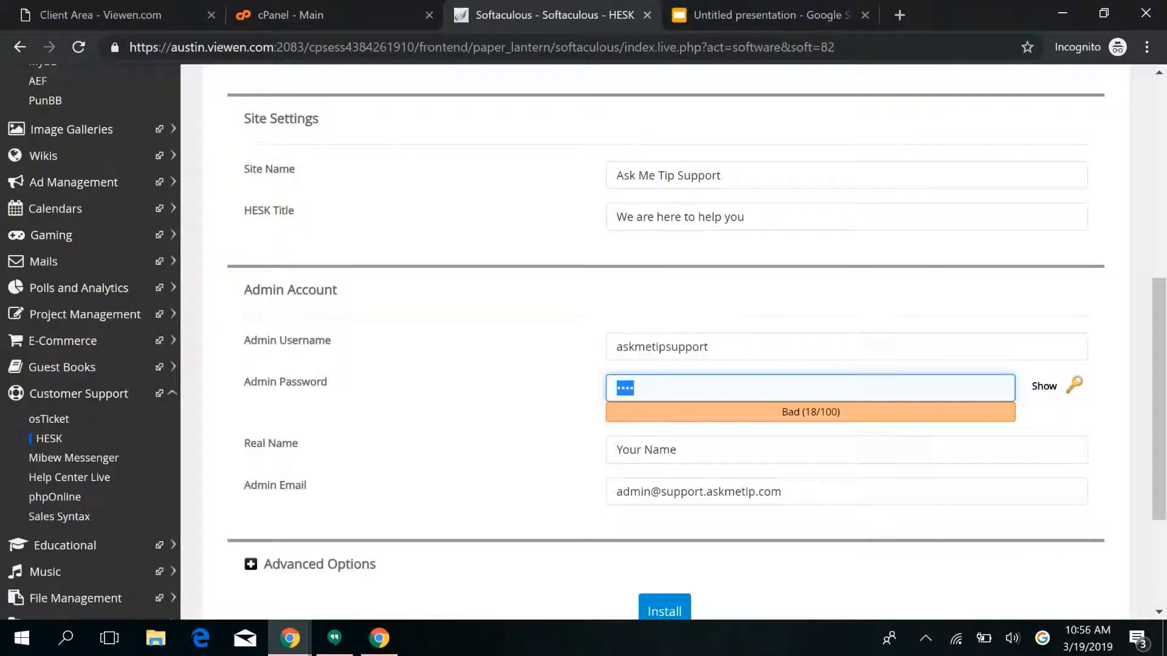
- Fill in the admin's real name and admin e-mail address
{"action": "key", "text": "Tab"}
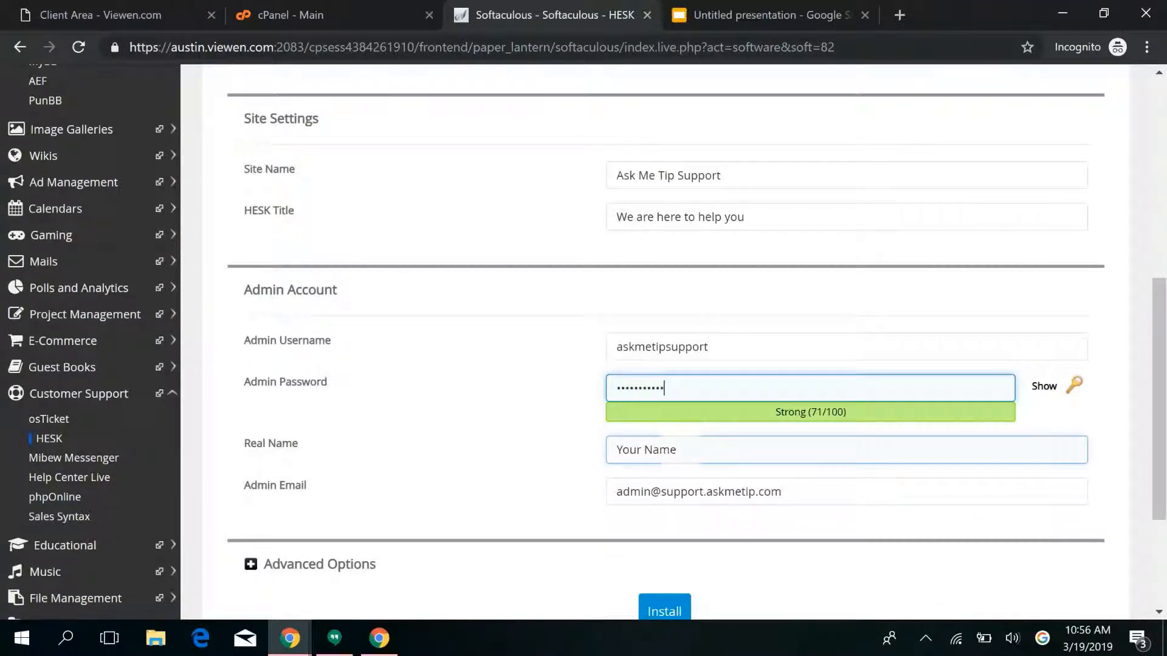
{"action": "scroll", "coordinate": [460, 239], "scroll_direction": "down", "scroll_amount": 3}
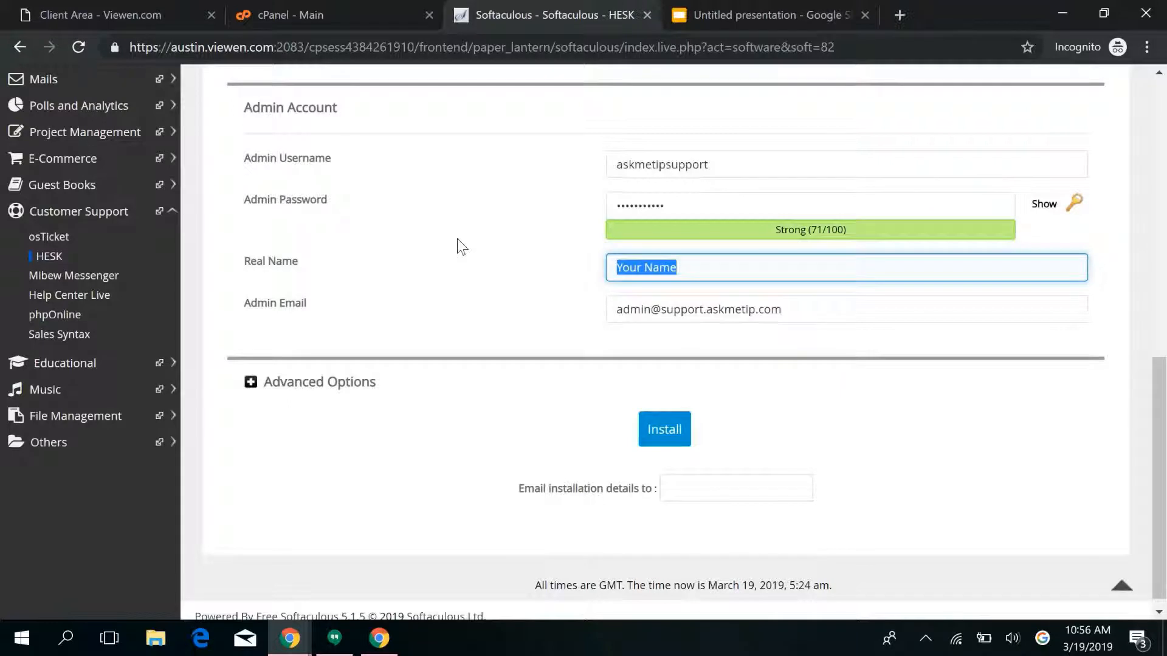
{"action": "type", "text": "askmetip"}
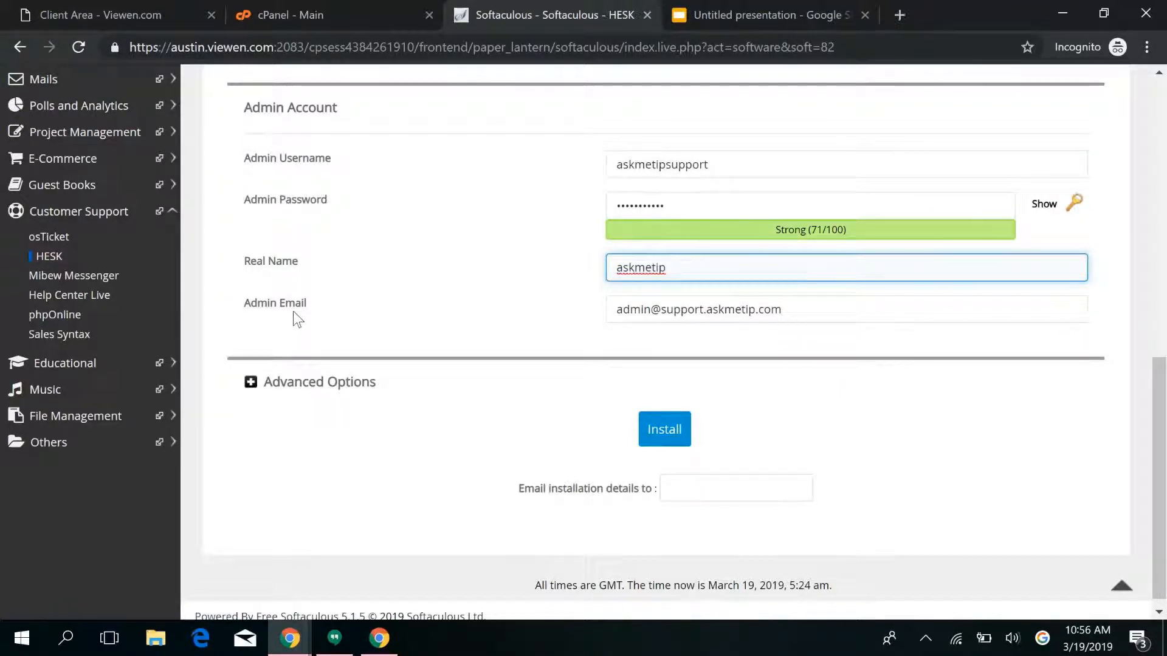
{"action": "key", "text": "Tab"}
{"action": "key", "text": "Tab"}
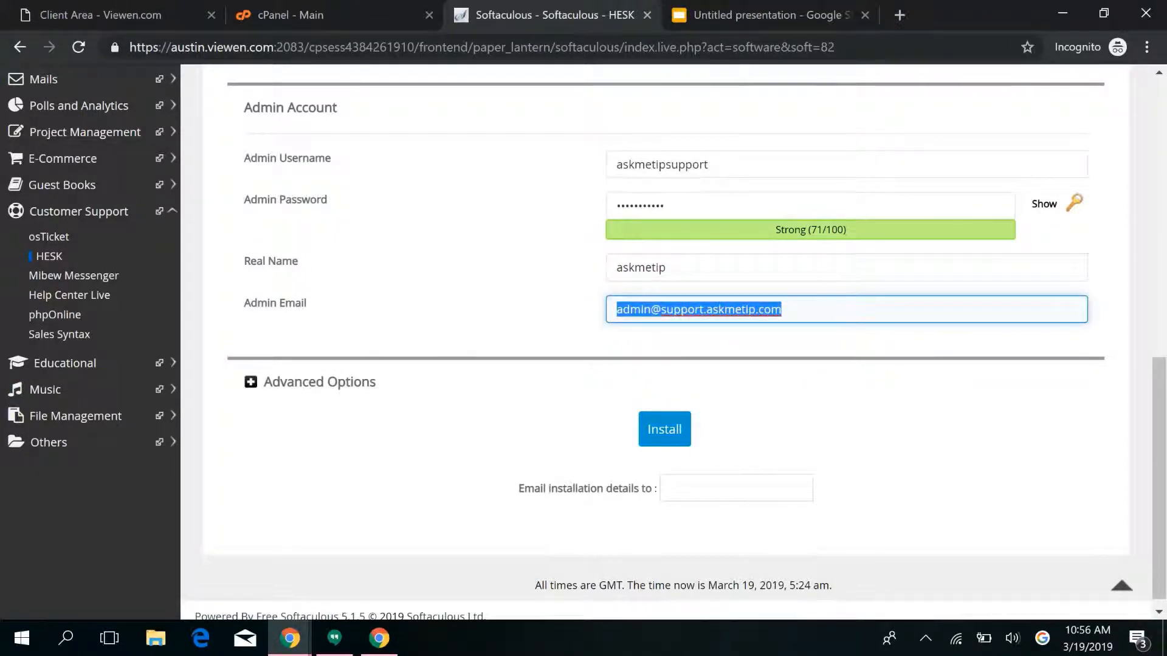
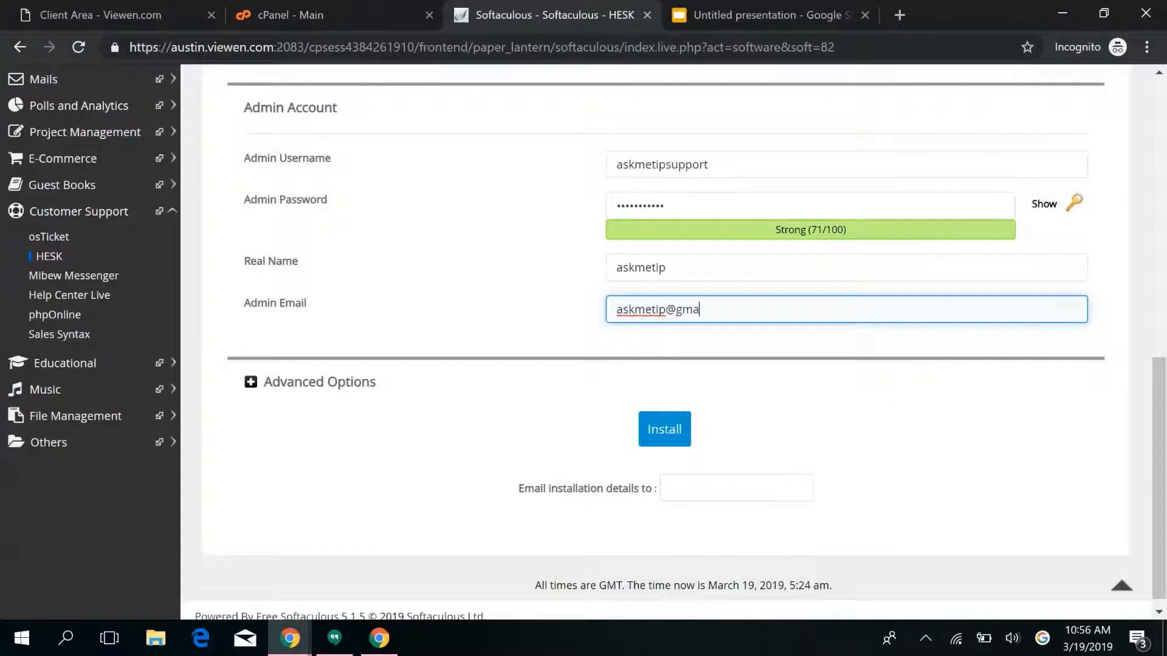
- Expand the Advanced Options section to review it, then collapse it again
{"action": "left_click", "coordinate": [251, 383]}
{"action": "scroll", "coordinate": [392, 298], "scroll_direction": "down", "scroll_amount": 3}
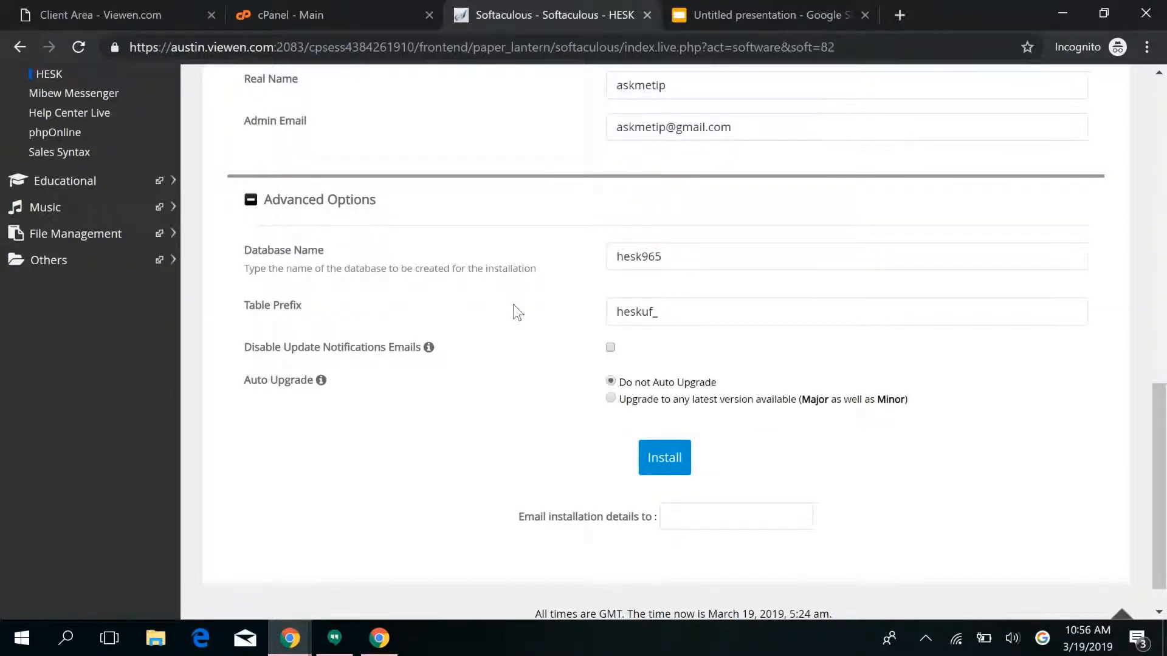
{"action": "left_click", "coordinate": [250, 201]}
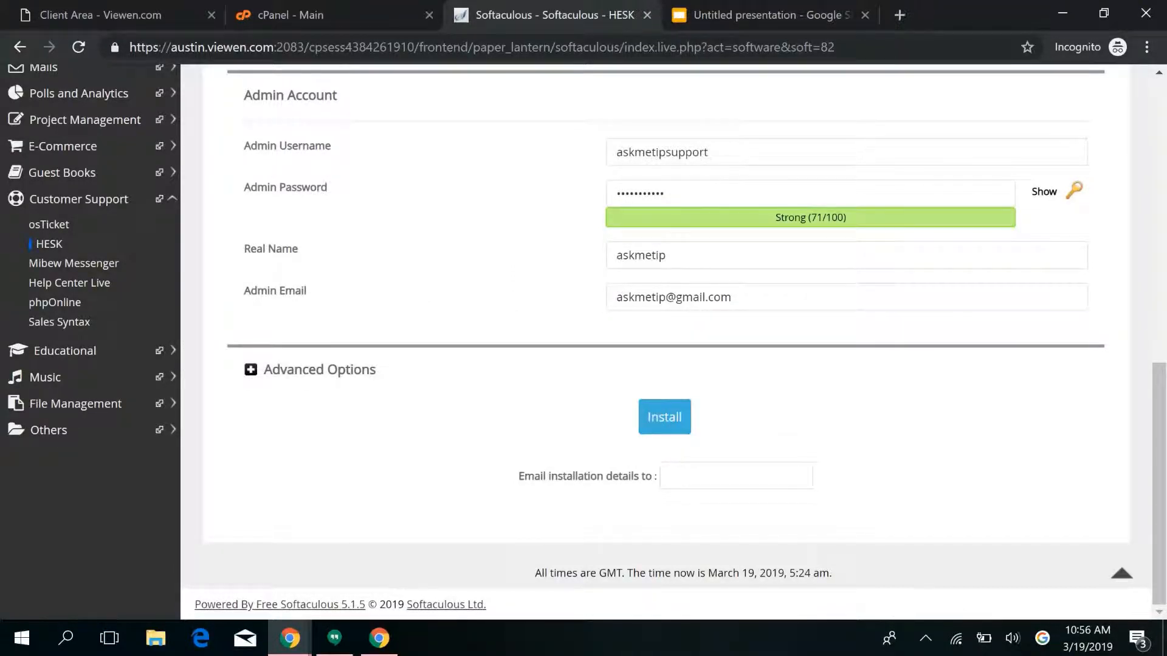
- Enter the admin's e-mail address for installation details and run the HESK installation
{"action": "left_click", "coordinate": [736, 476]}
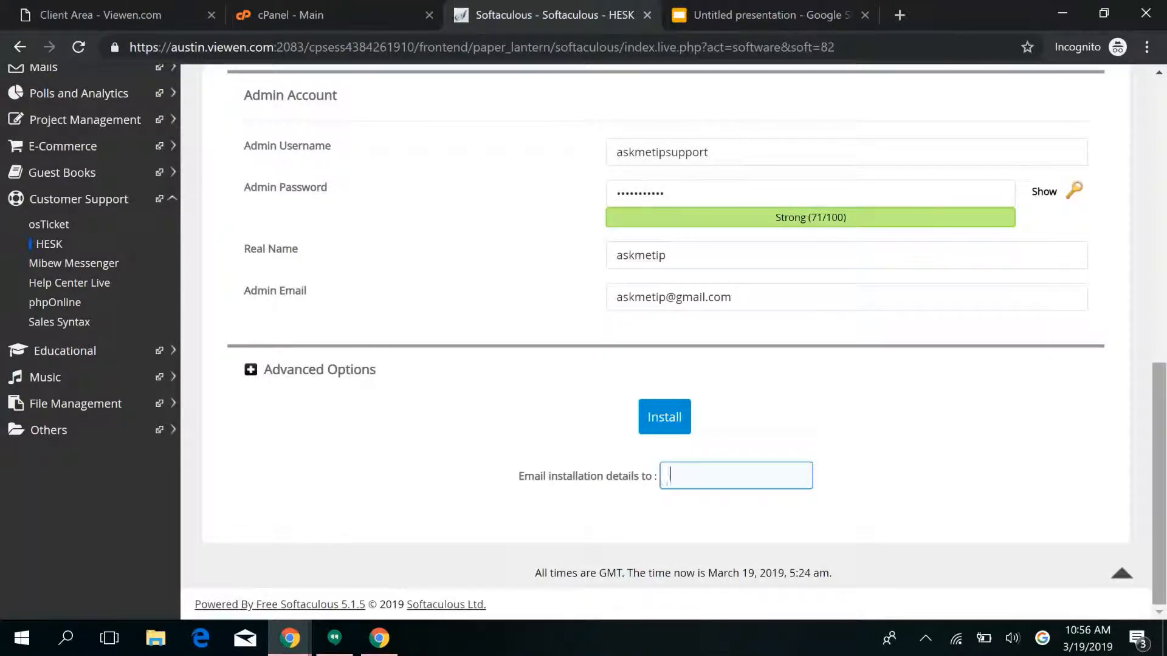
{"action": "key", "text": "BackSpace"}
{"action": "key", "text": "BackSpace"}
{"action": "key", "text": "BackSpace"}
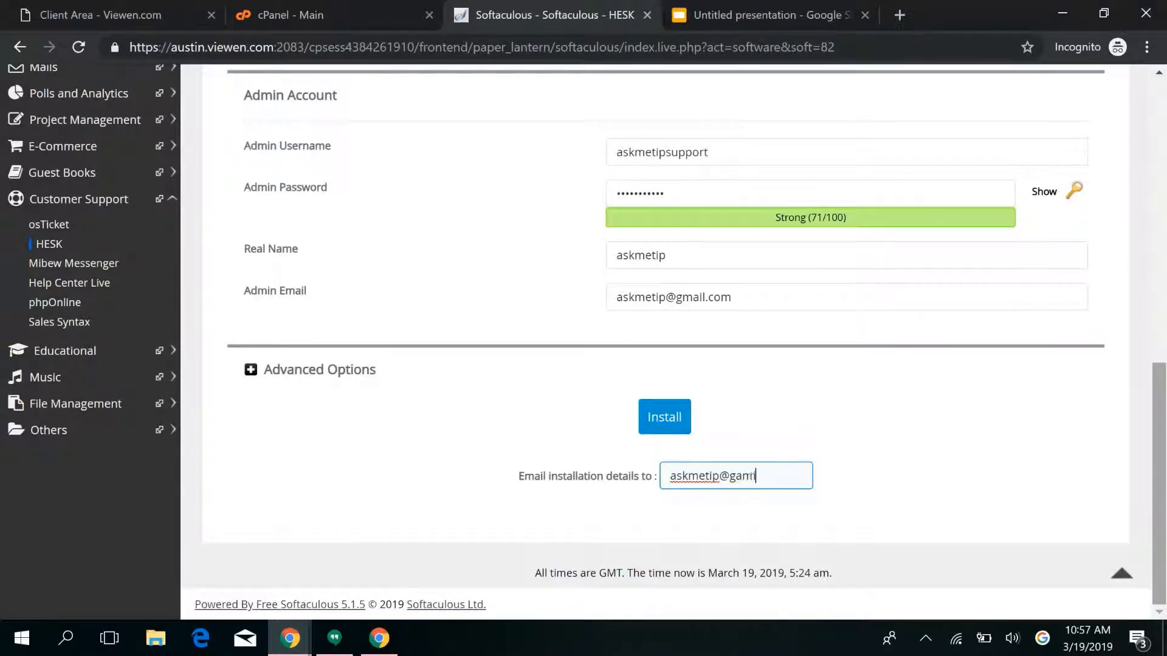
{"action": "key", "text": "BackSpace"}
{"action": "key", "text": "BackSpace"}
{"action": "key", "text": "BackSpace"}
{"action": "key", "text": "BackSpace"}
{"action": "key", "text": "BackSpace"}
{"action": "key", "text": "BackSpace"}
{"action": "key", "text": "BackSpace"}
{"action": "key", "text": "BackSpace"}
{"action": "key", "text": "Return"}
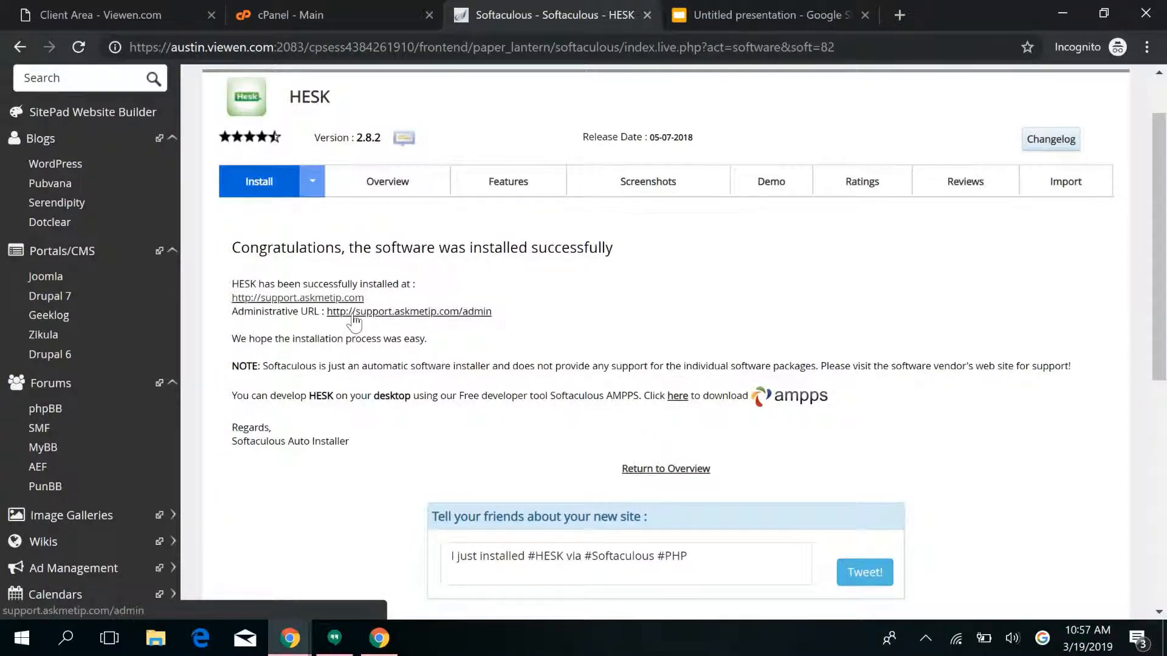
- Open the HESK administrative URL support.askmetip.com/admin in a new tab
{"action": "left_click_drag", "start_coordinate": [233, 313], "coordinate": [314, 314]}
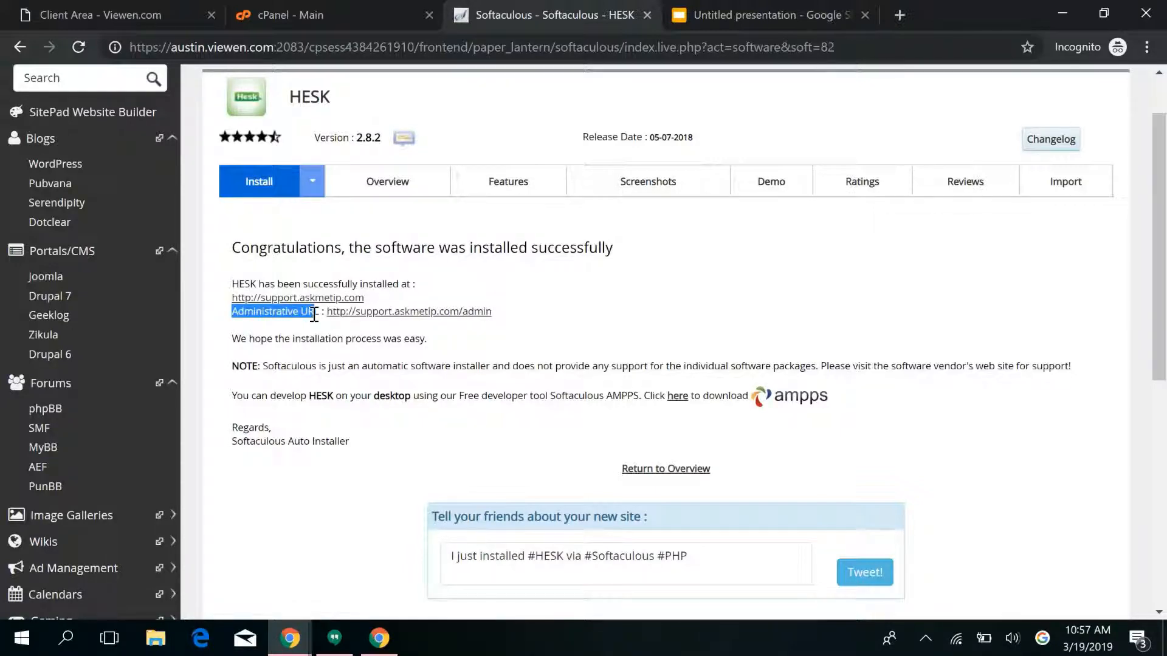
{"action": "left_click", "coordinate": [363, 314]}
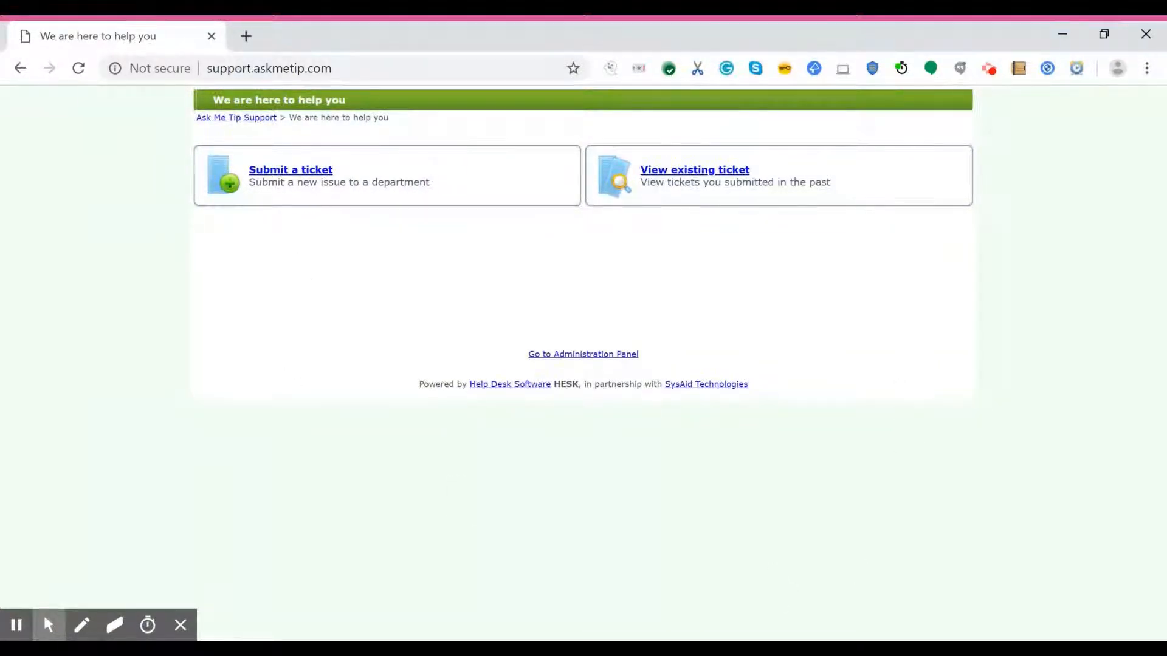
- Begin a new ticket with the customer's name, e-mail address and High priority
{"action": "left_click", "coordinate": [310, 177]}
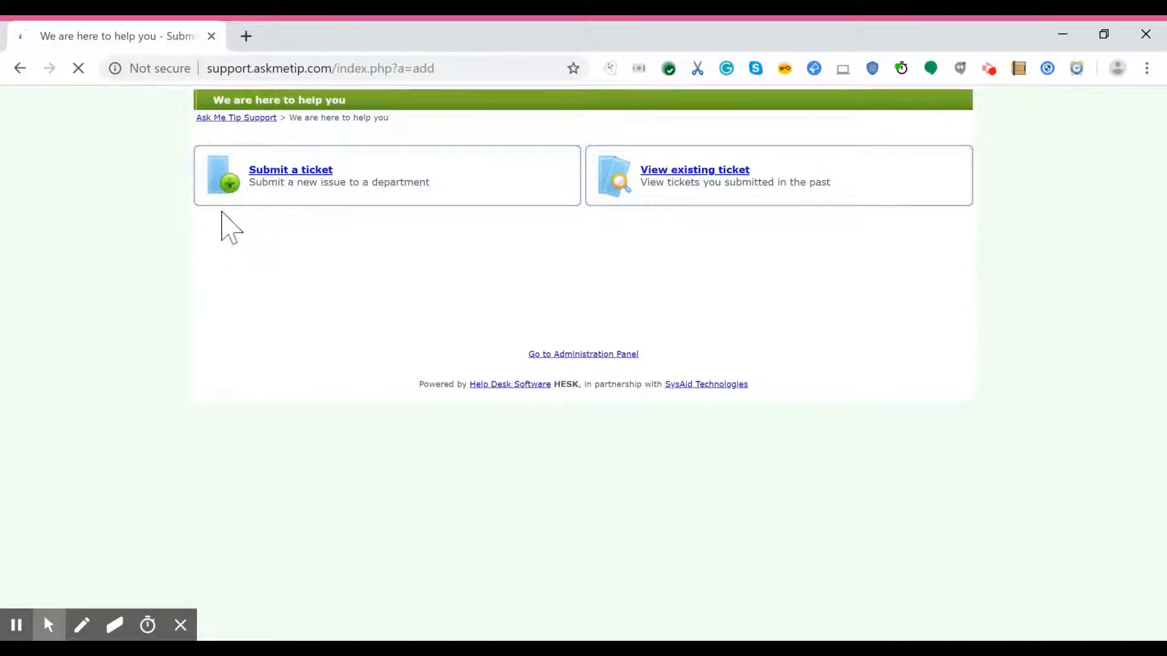
{"action": "left_click", "coordinate": [163, 215]}
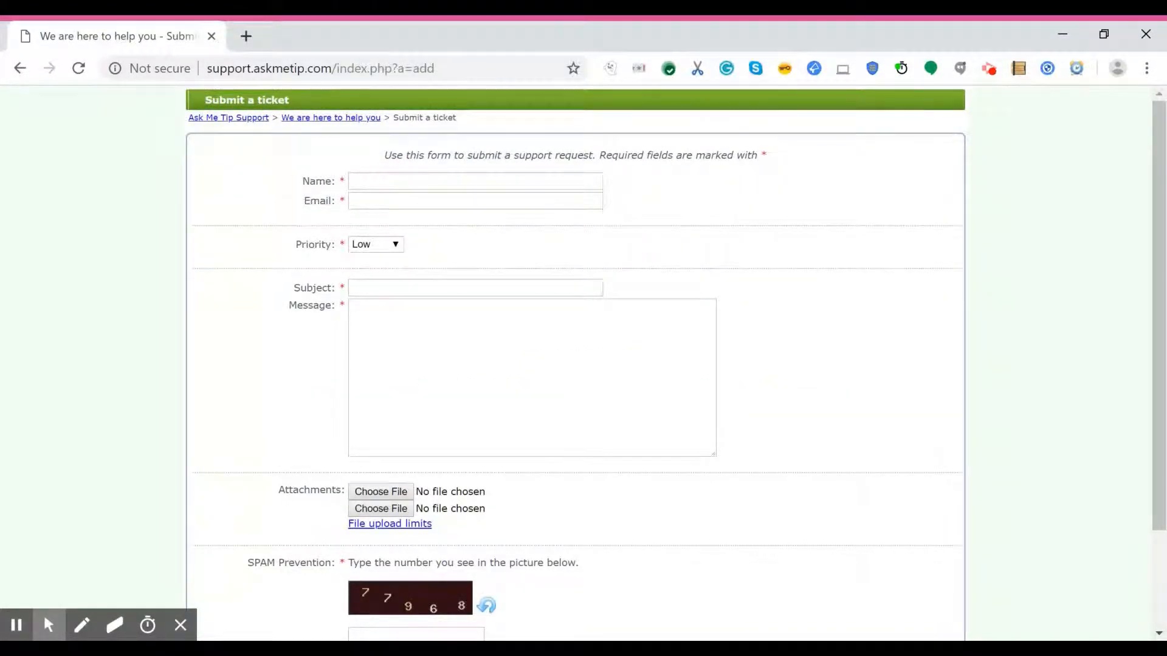
{"action": "left_click", "coordinate": [368, 181]}
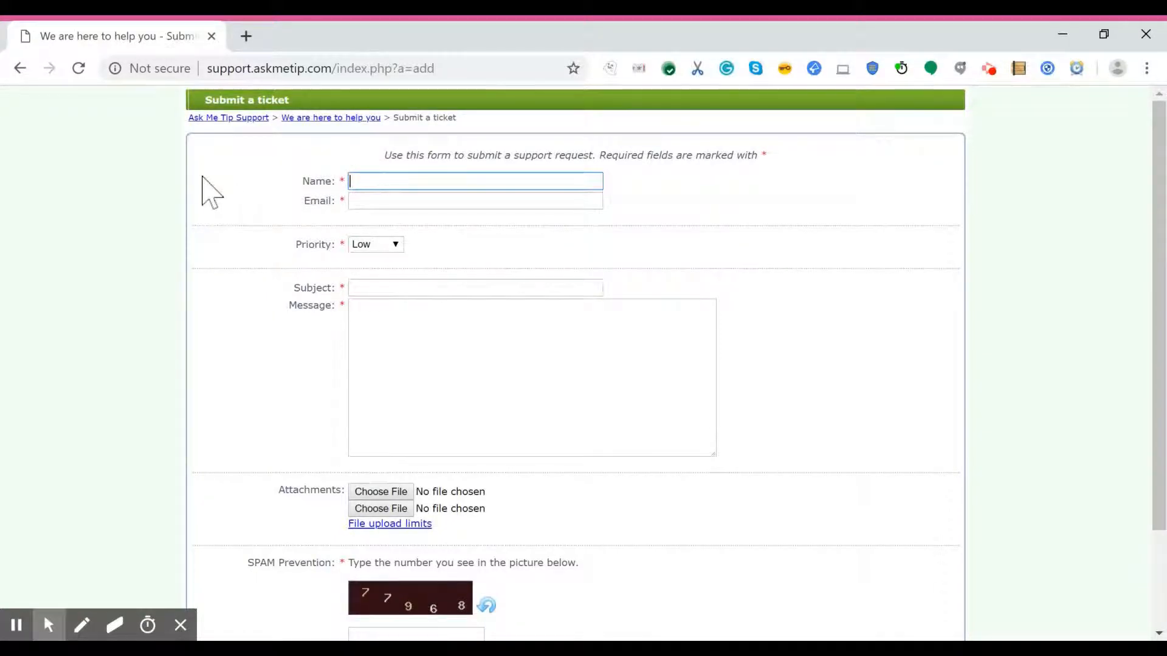
{"action": "key", "text": "Tab"}
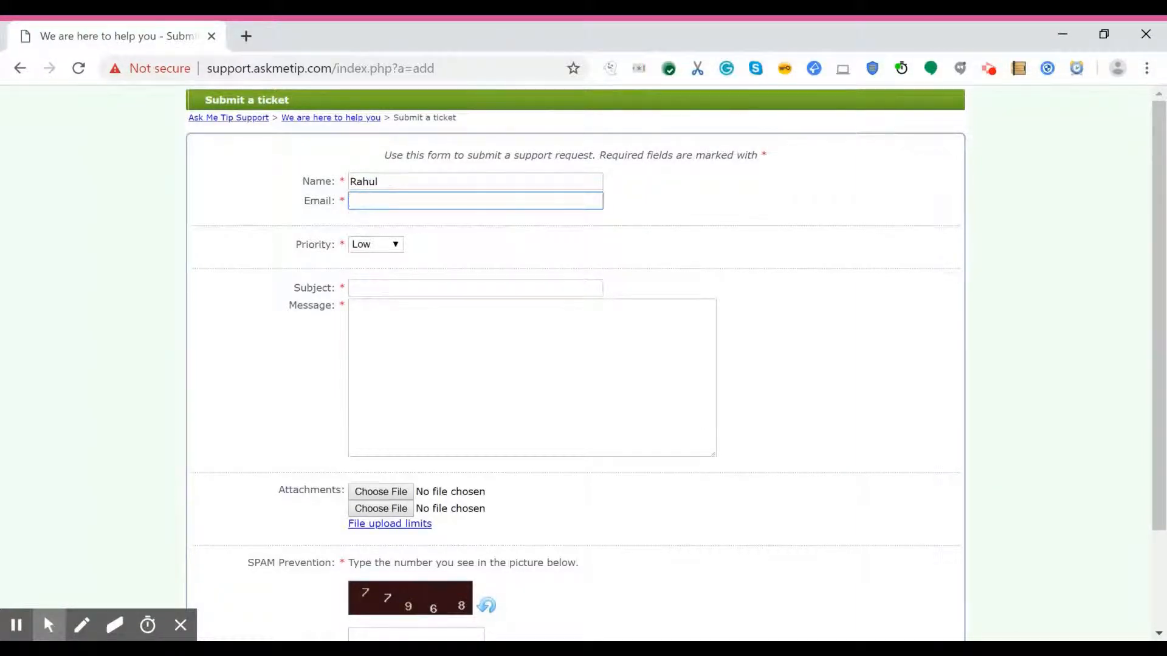
{"action": "key", "text": "shift+Tab"}
{"action": "key", "text": "Tab"}
{"action": "key", "text": "Tab"}
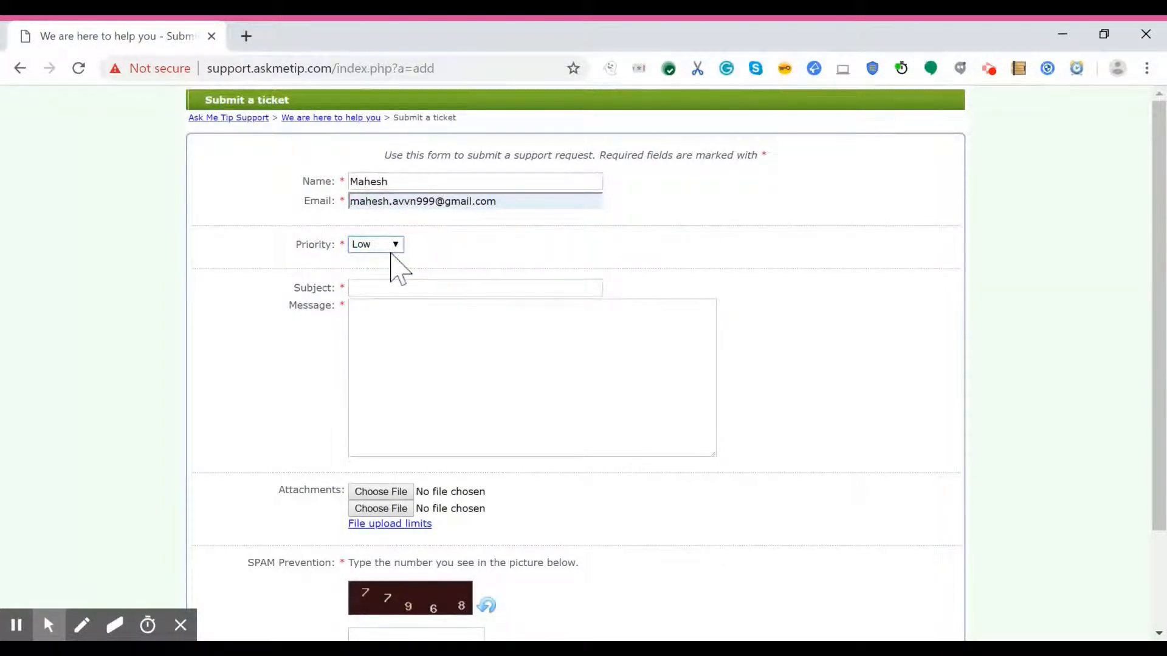
{"action": "key", "text": "Down"}
{"action": "key", "text": "Down"}
{"action": "key", "text": "Tab"}
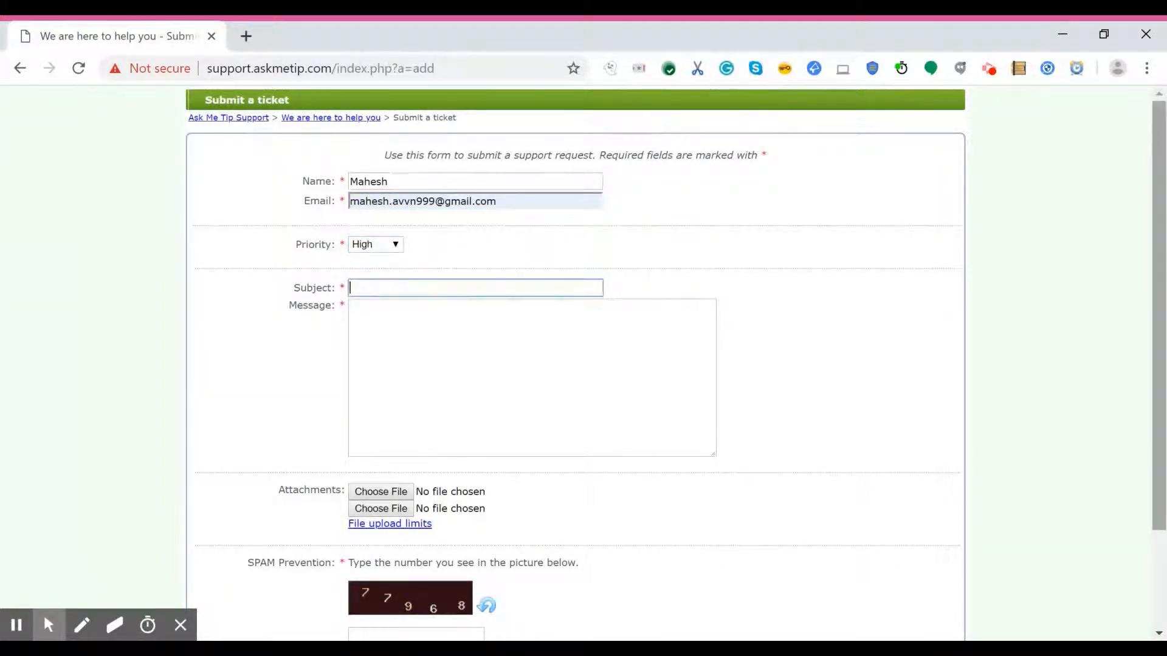
- Enter subject 'I want a website to be hosted' and message 'Hi Team, Please help me with the query. Thanks,'
{"action": "type", "text": "I want a website to be hosted"}
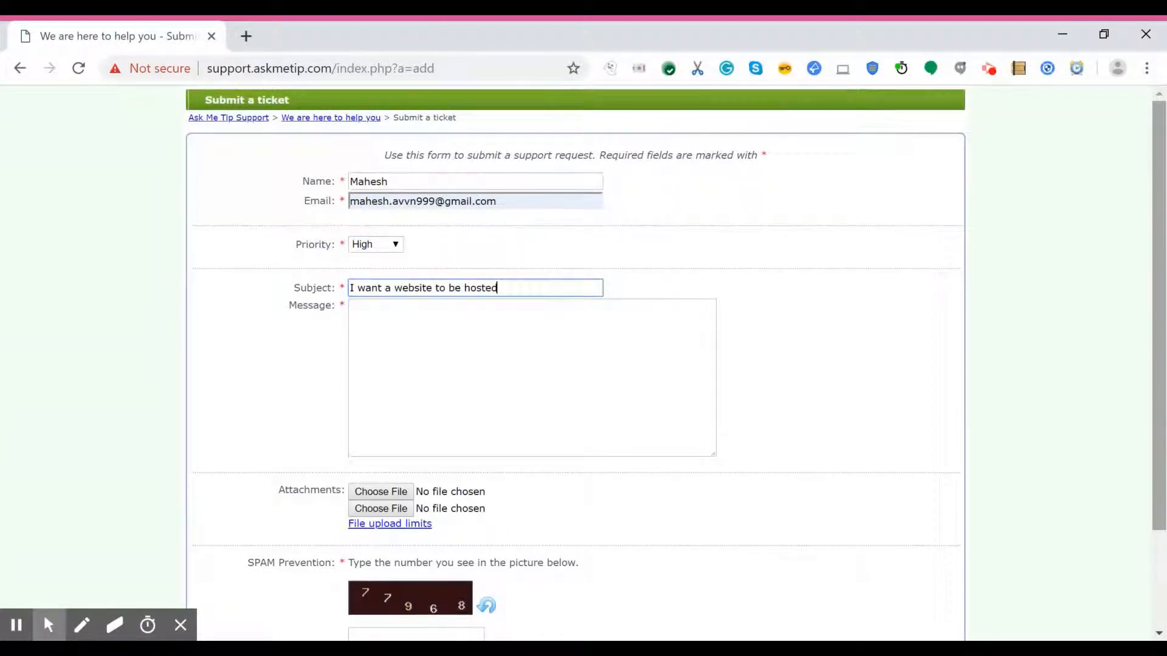
{"action": "key", "text": "Tab"}
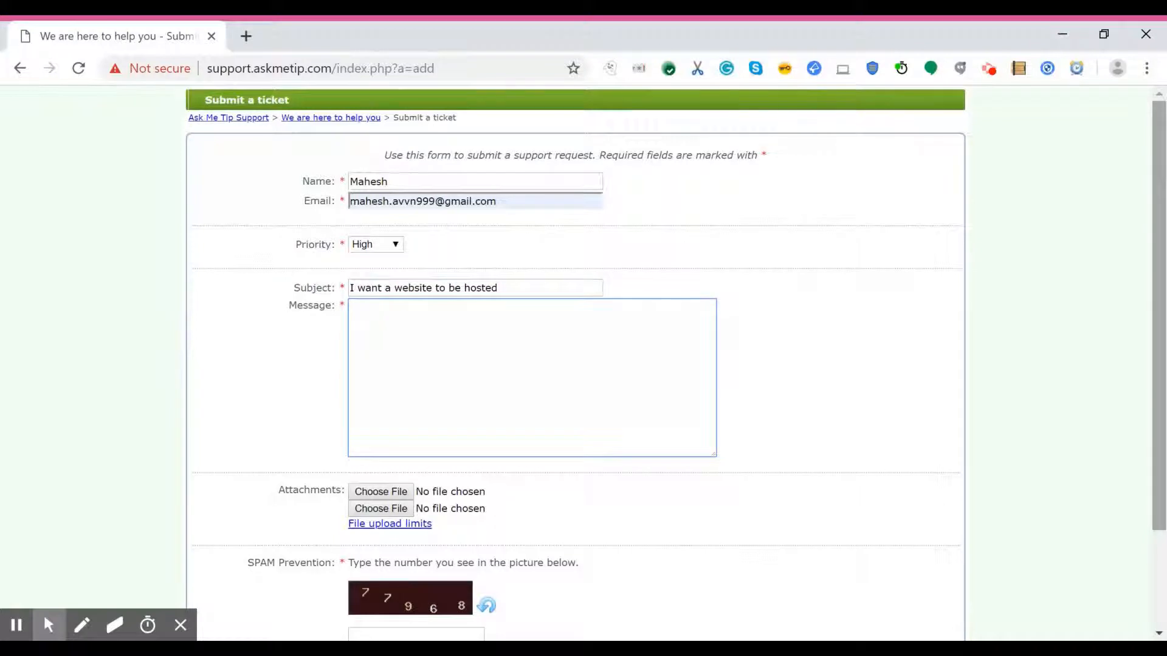
{"action": "type", "text": "Hi Team,"}
{"action": "key", "text": "Return"}
{"action": "key", "text": "Return"}
{"action": "type", "text": "Please he"}
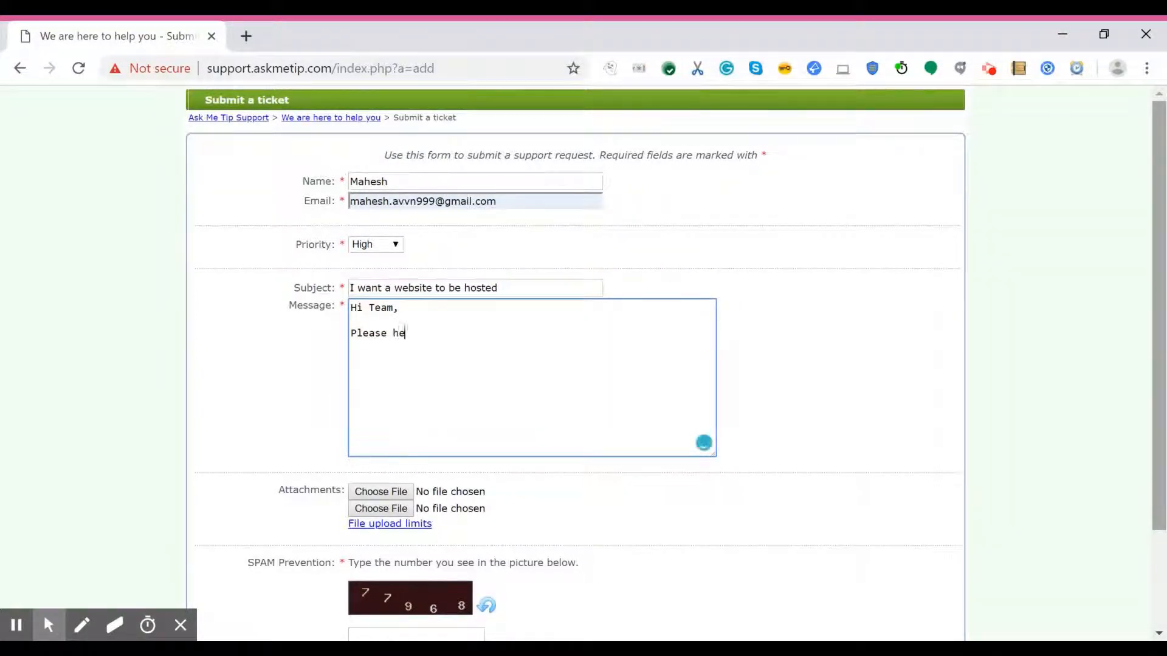
{"action": "type", "text": "lp me with the ue"}
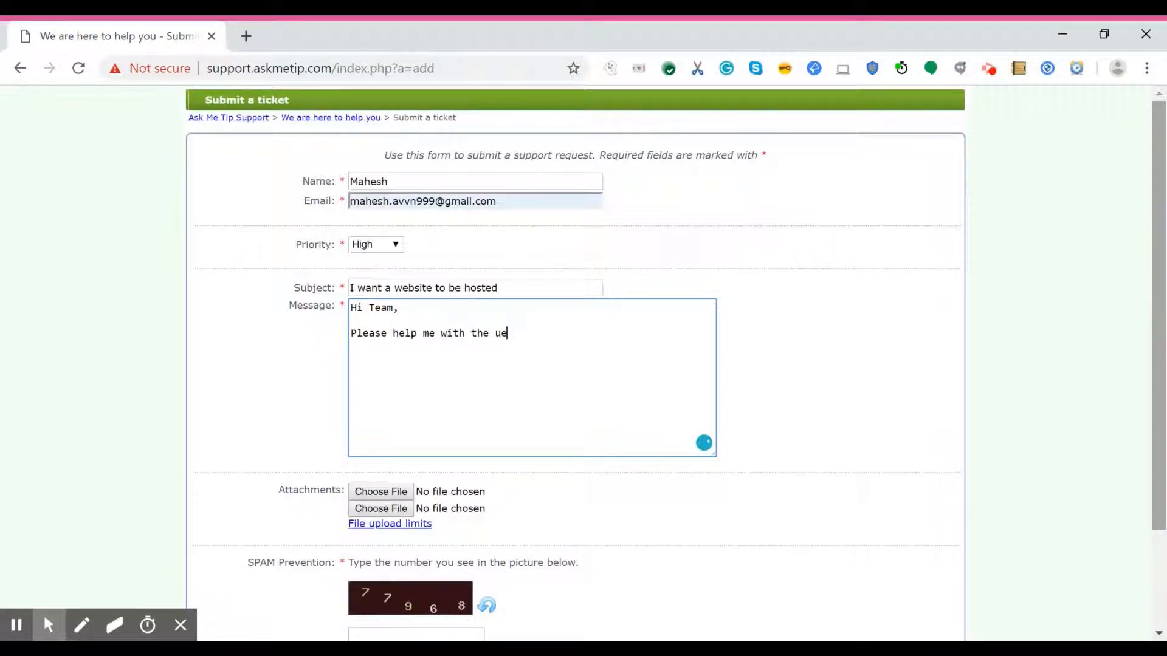
{"action": "key", "text": "BackSpace"}
{"action": "type", "text": "uery"}
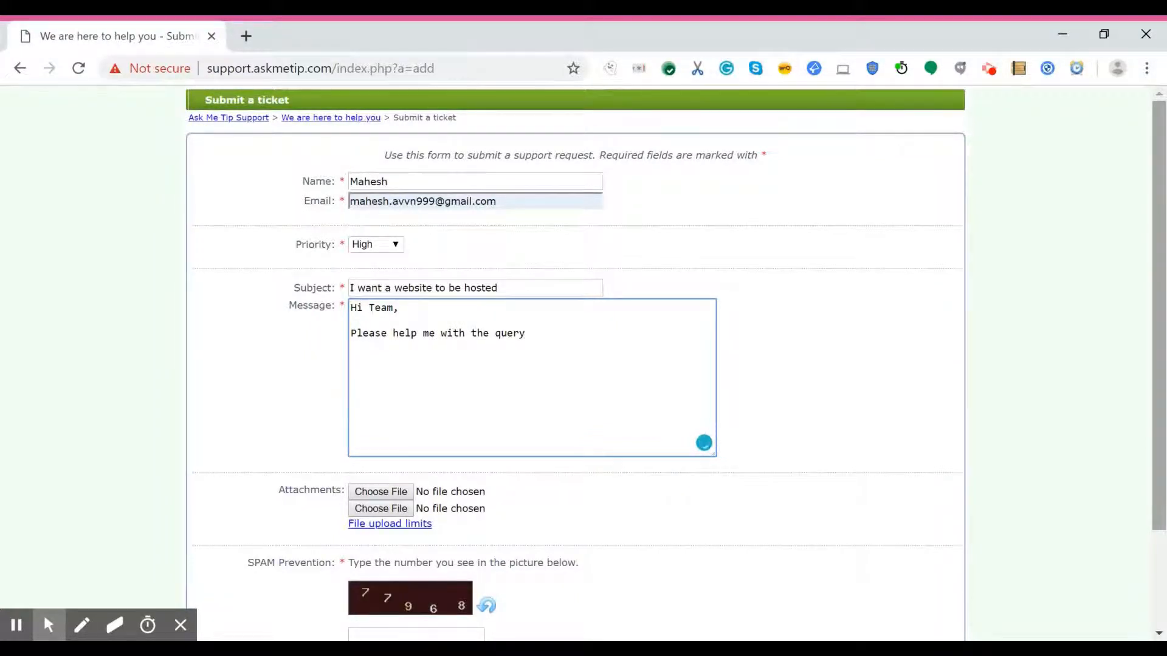
{"action": "type", "text": "."}
{"action": "key", "text": "Return"}
{"action": "key", "text": "Return"}
{"action": "type", "text": "Thanks,"}
- Attach creativitys.jpg, enter the captcha number 779, and submit the ticket
{"action": "left_click", "coordinate": [403, 493]}
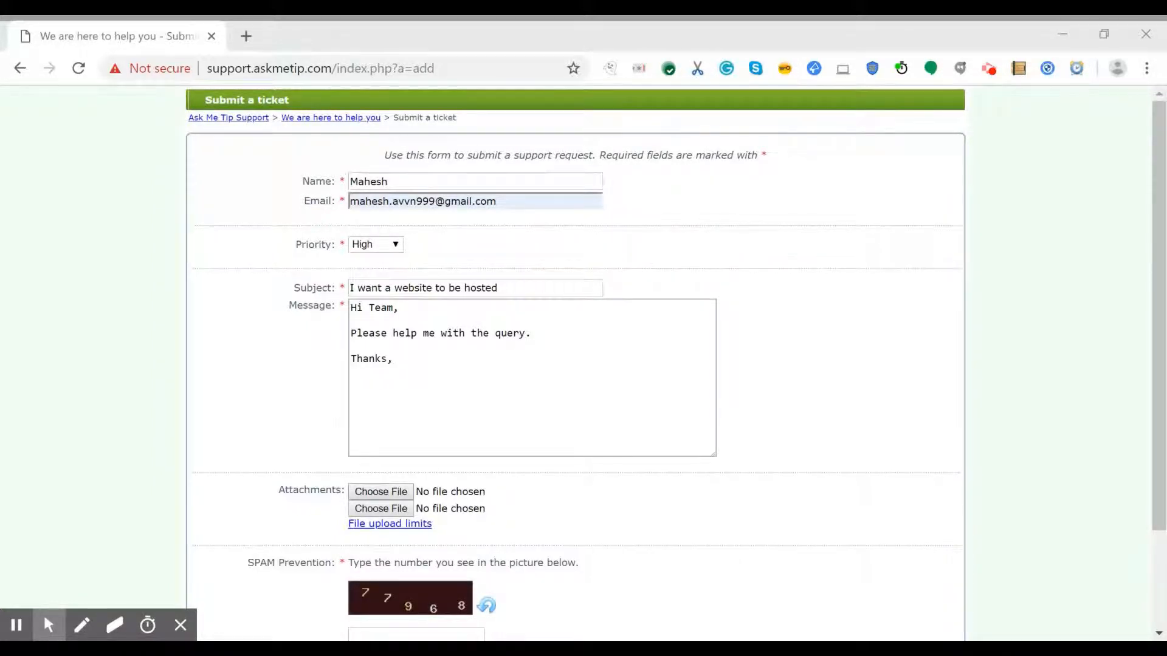
{"action": "scroll", "coordinate": [387, 510], "scroll_direction": "down", "scroll_amount": 2}
{"action": "left_click", "coordinate": [398, 518]}
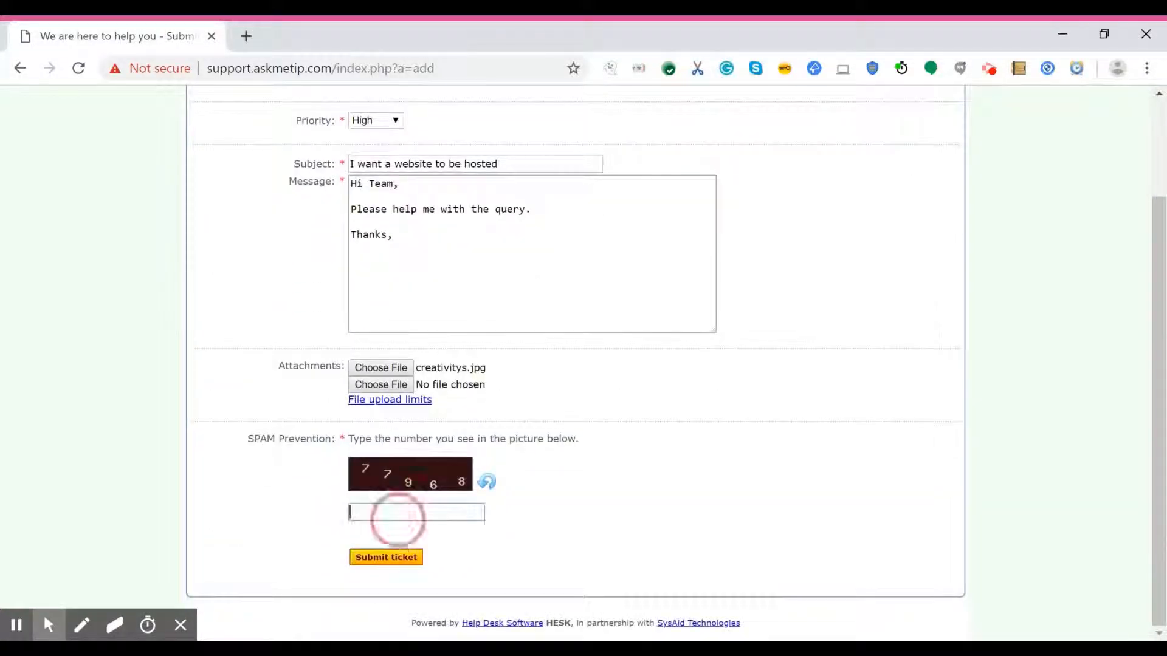
{"action": "type", "text": "77"}
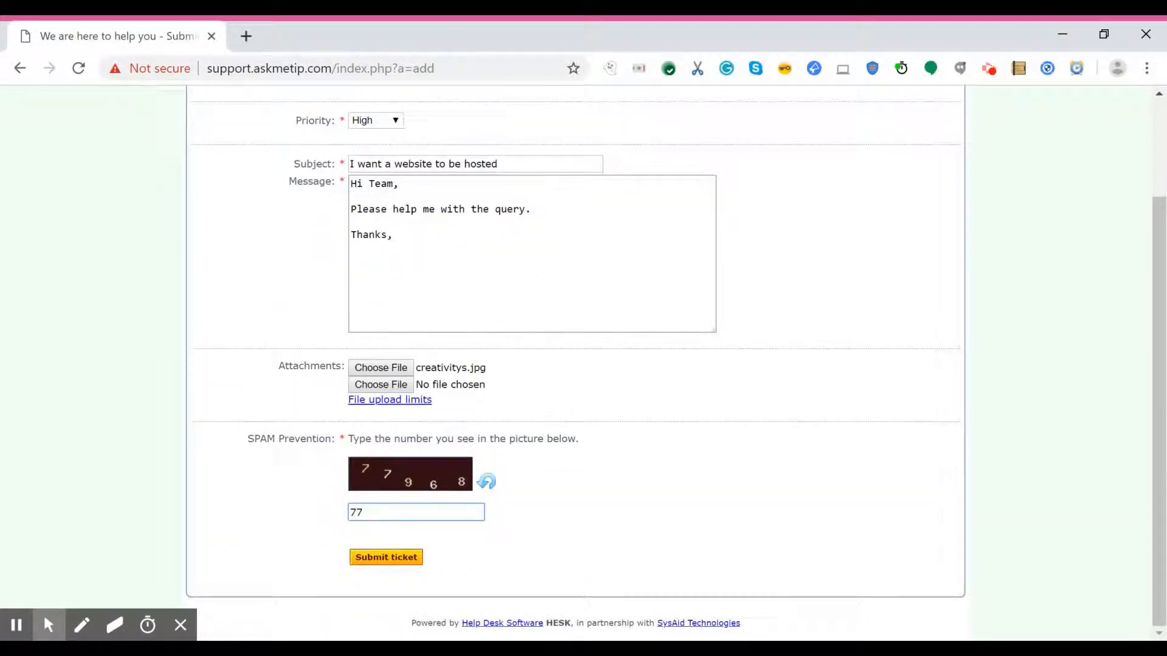
{"action": "type", "text": "968"}
{"action": "left_click", "coordinate": [398, 562]}
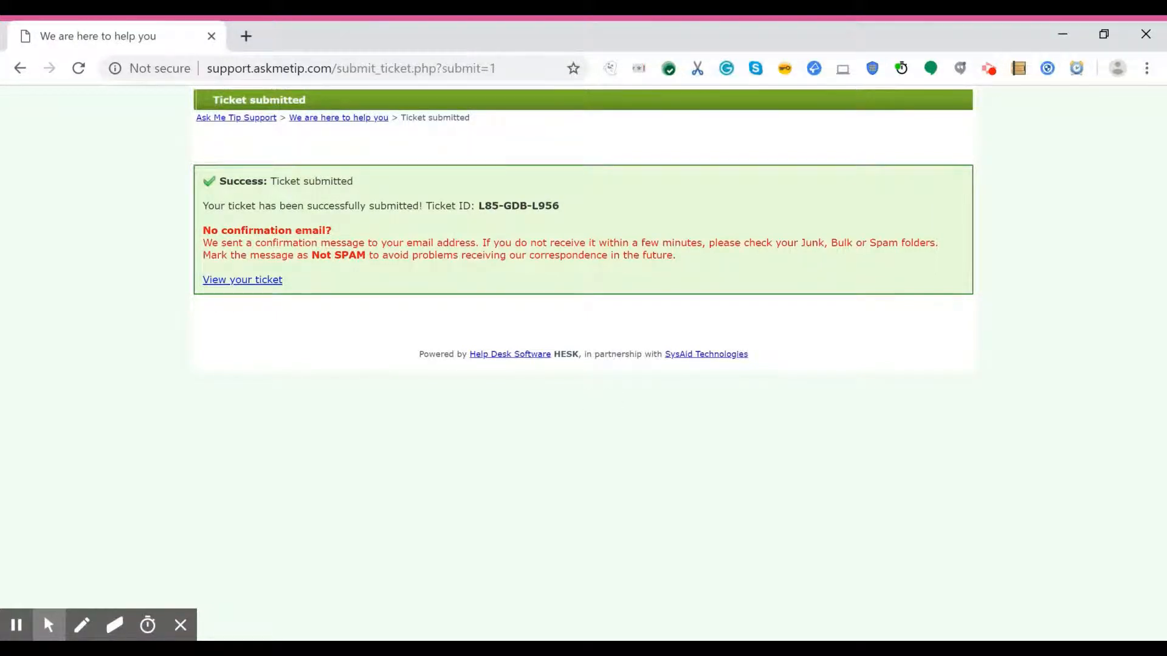
- Go to the Administration Panel and sign in with the admin username and password
{"action": "left_click_drag", "start_coordinate": [479, 205], "coordinate": [573, 208]}
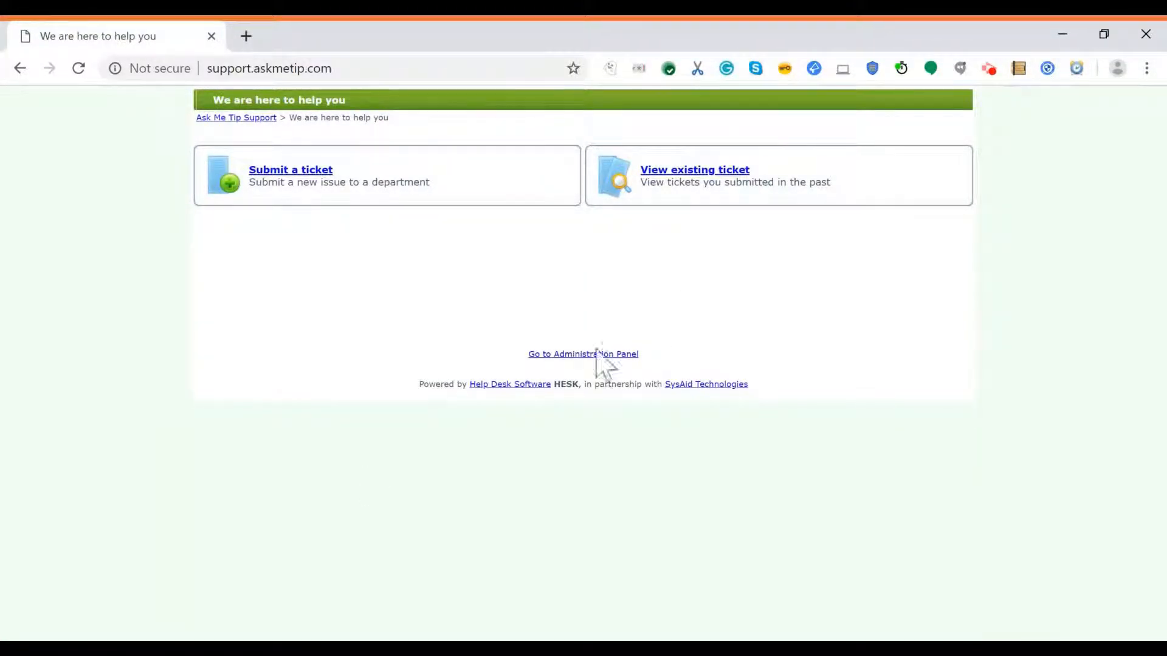
{"action": "left_click", "coordinate": [562, 359]}
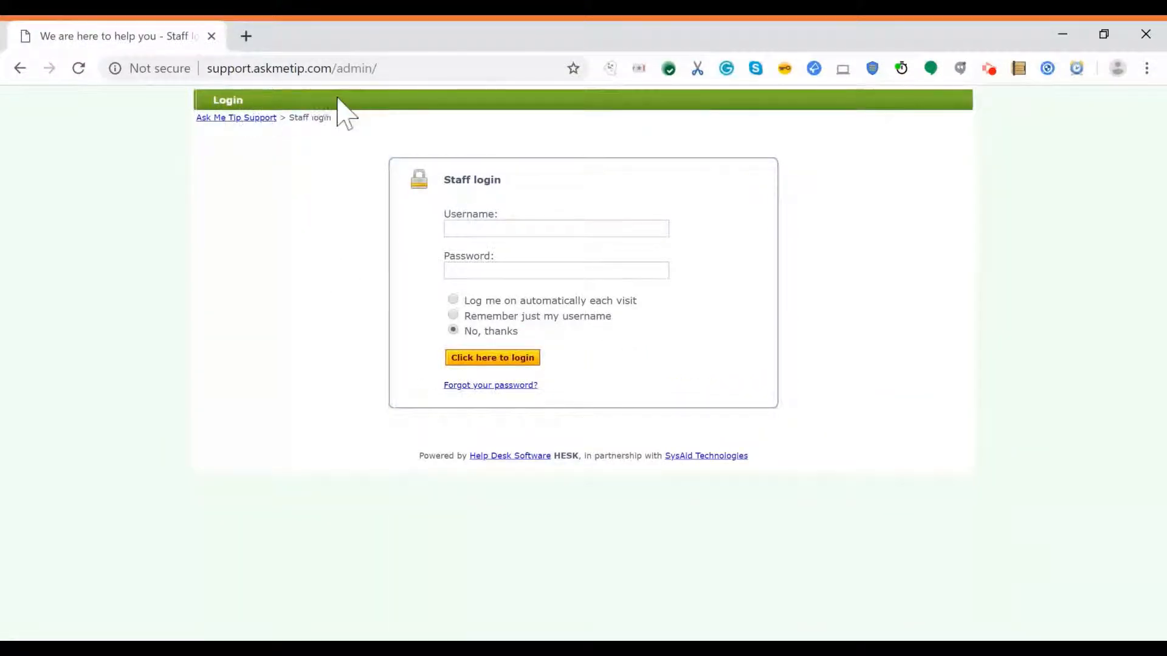
{"action": "left_click", "coordinate": [493, 229]}
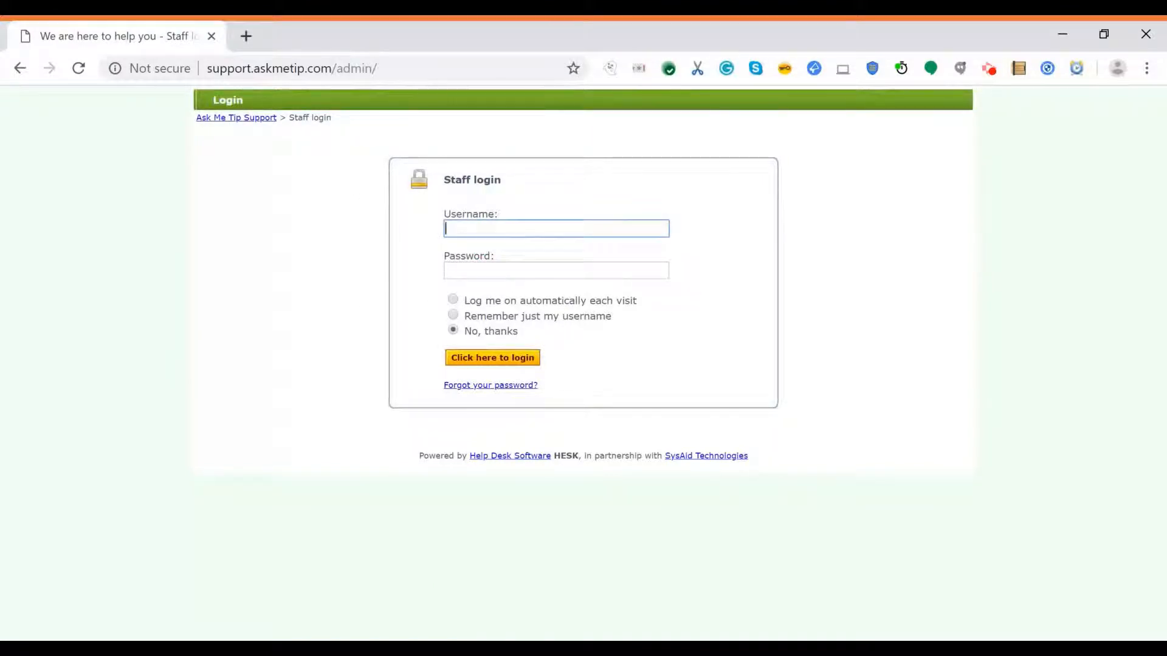
{"action": "type", "text": "askmetipsupport"}
{"action": "key", "text": "Tab"}
{"action": "type", "text": "•••"}
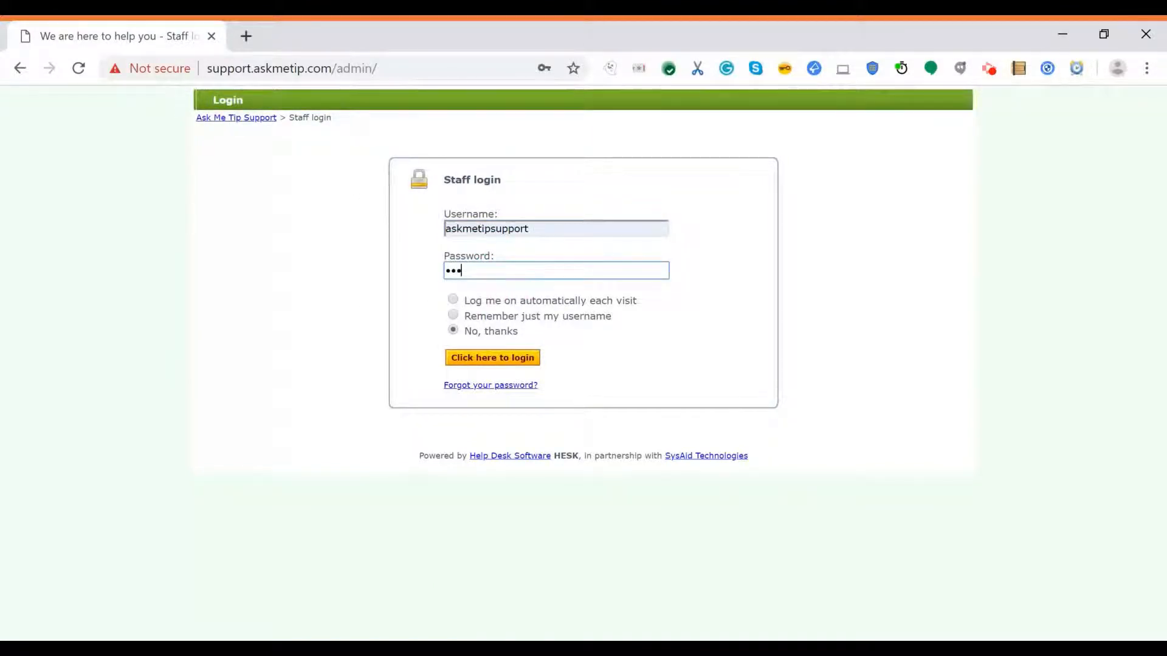
{"action": "type", "text": "••••••••••"}
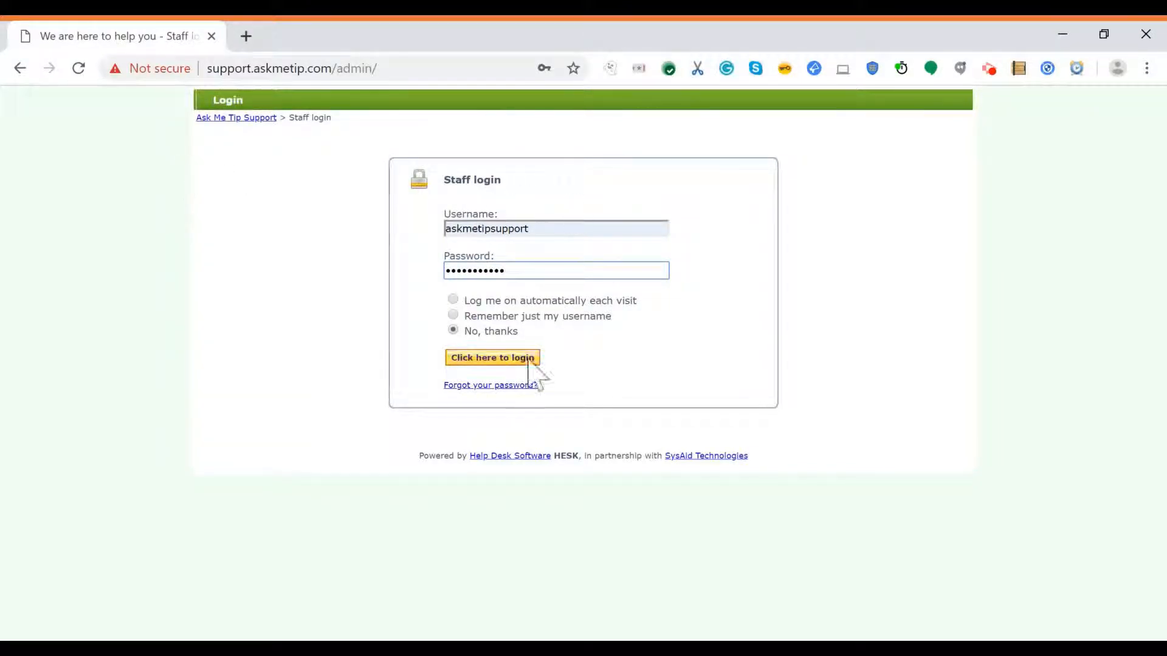
{"action": "left_click", "coordinate": [486, 359]}
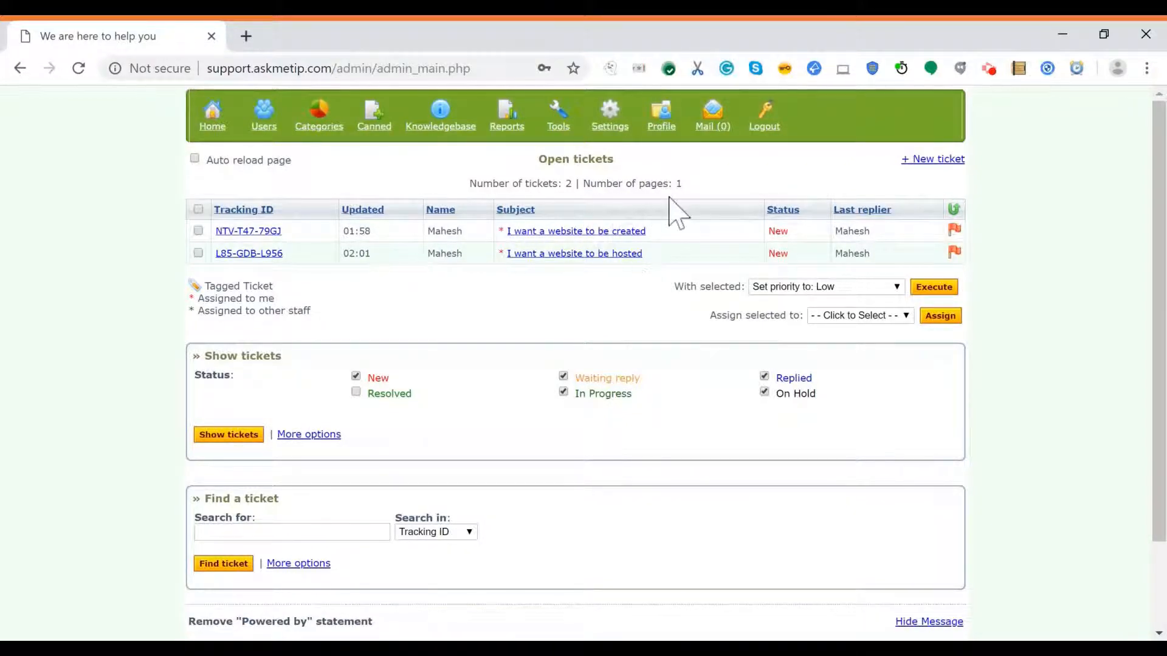
- Review the two open tickets, try the set-priority-High bulk action, then open the Users page
{"action": "left_click", "coordinate": [785, 296]}
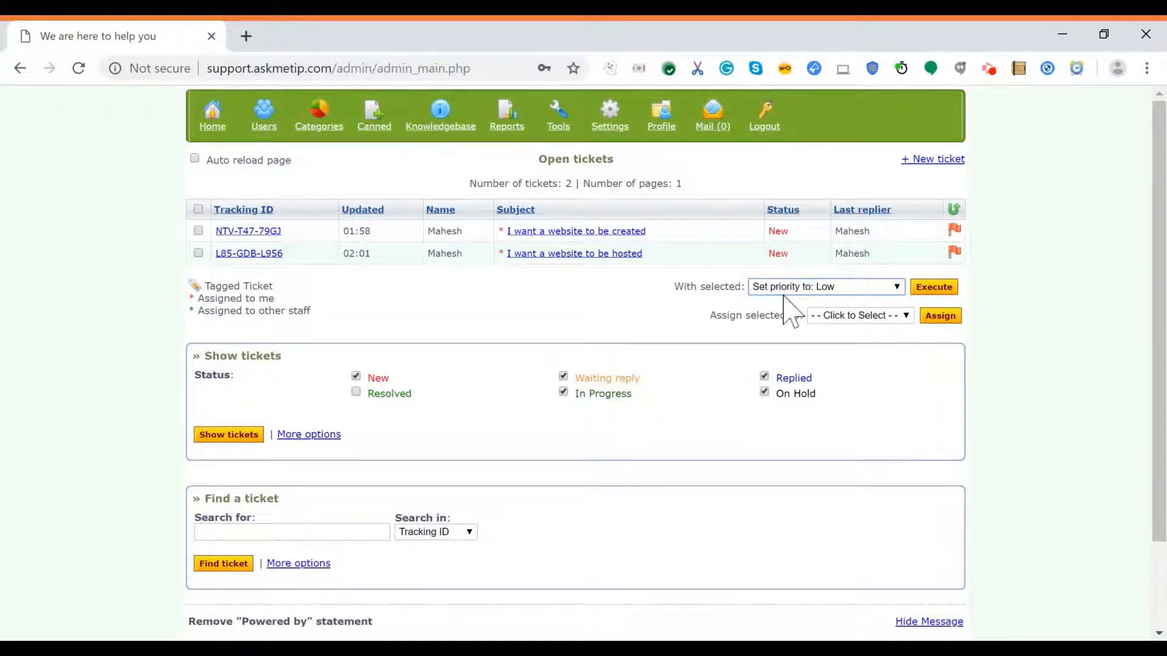
{"action": "left_click", "coordinate": [781, 376]}
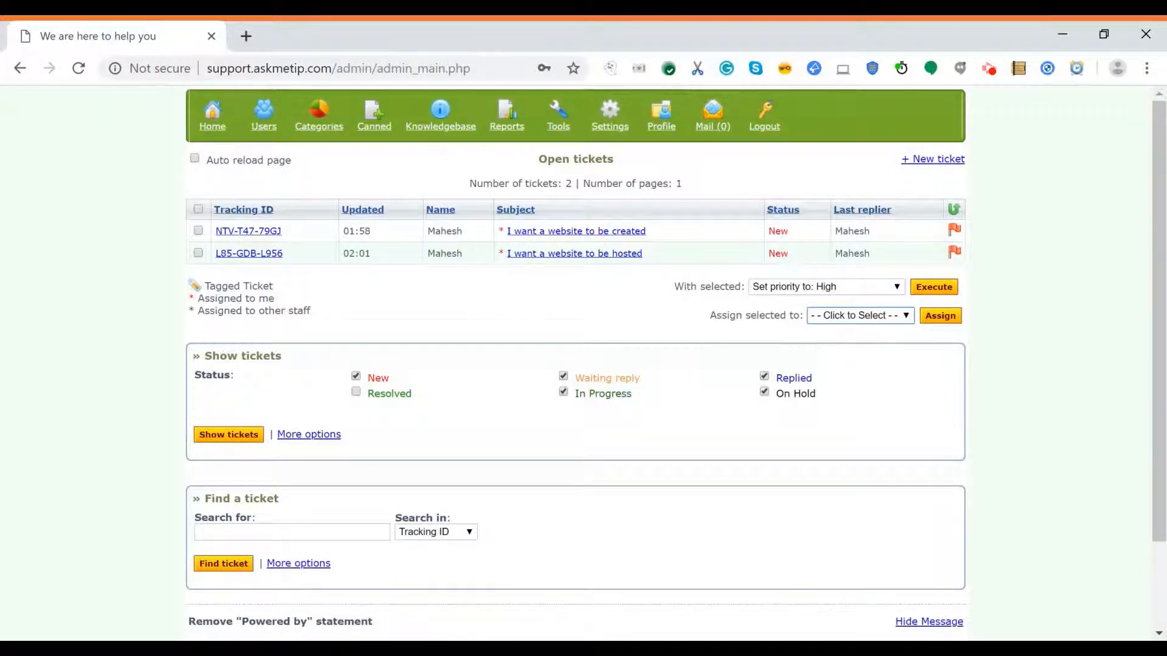
{"action": "scroll", "coordinate": [423, 328], "scroll_direction": "down", "scroll_amount": 1}
{"action": "scroll", "coordinate": [423, 328], "scroll_direction": "down", "scroll_amount": 1}
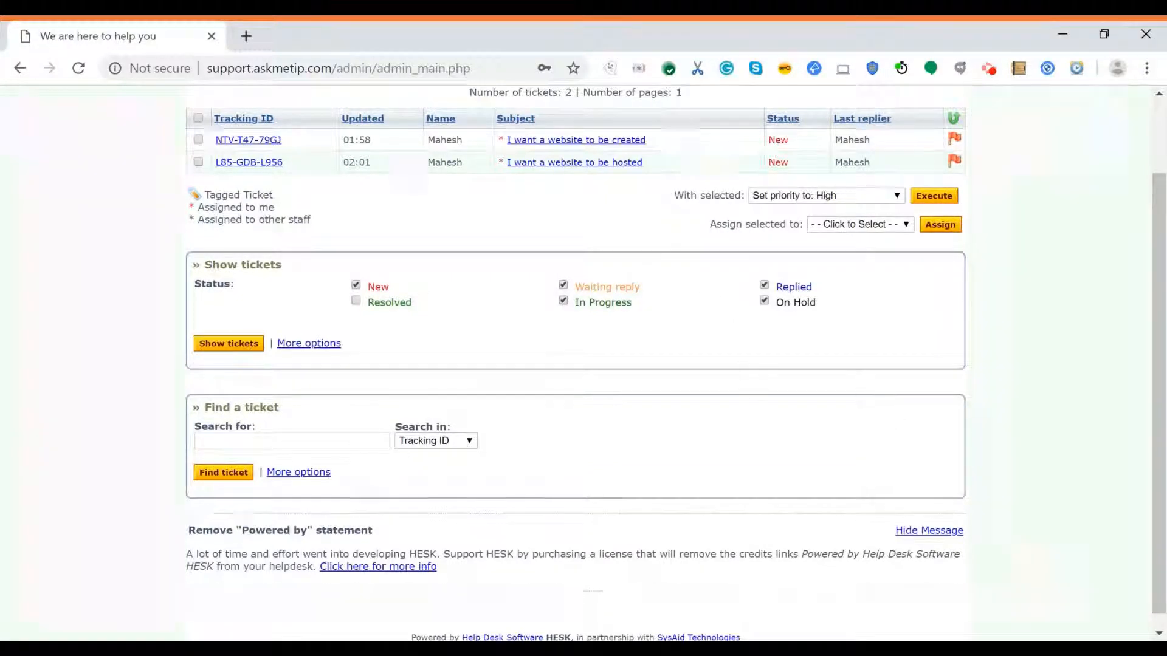
{"action": "left_click", "coordinate": [260, 442]}
{"action": "left_click", "coordinate": [561, 416]}
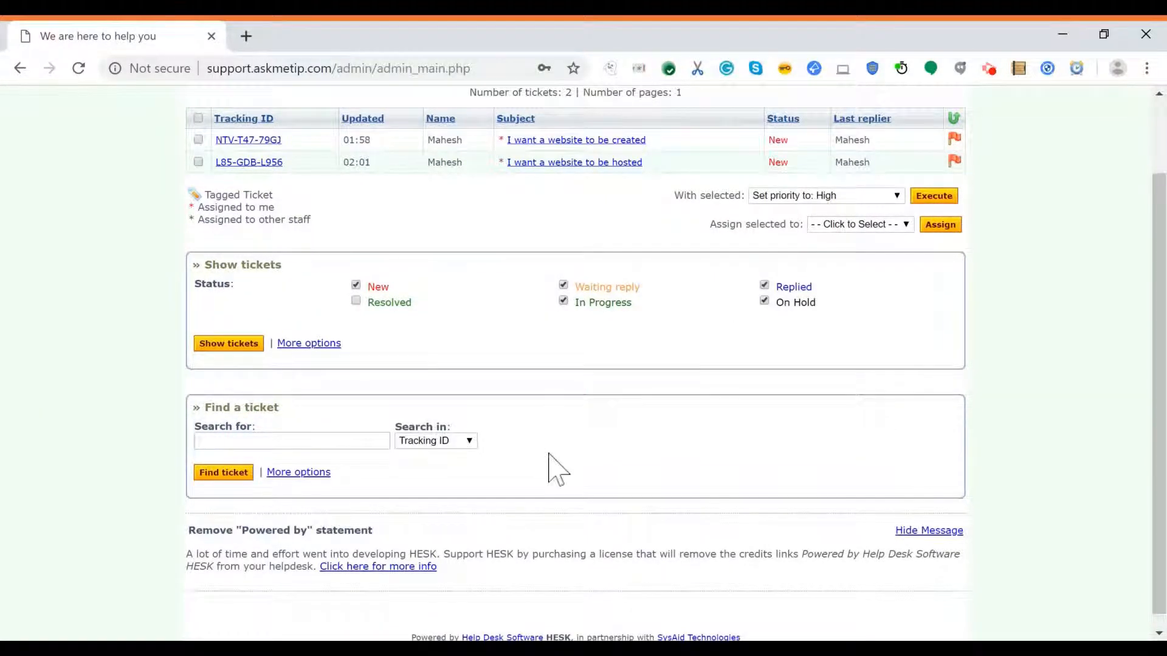
{"action": "scroll", "coordinate": [549, 454], "scroll_direction": "down", "scroll_amount": 1}
{"action": "scroll", "coordinate": [539, 425], "scroll_direction": "up", "scroll_amount": 2}
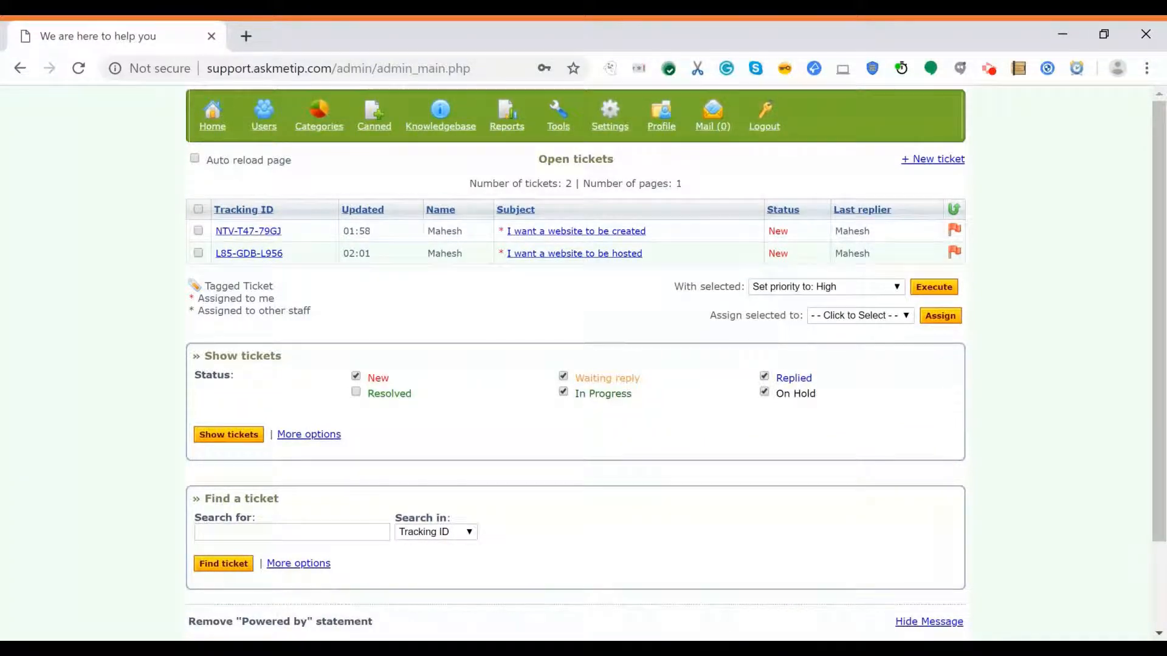
{"action": "left_click", "coordinate": [264, 126]}
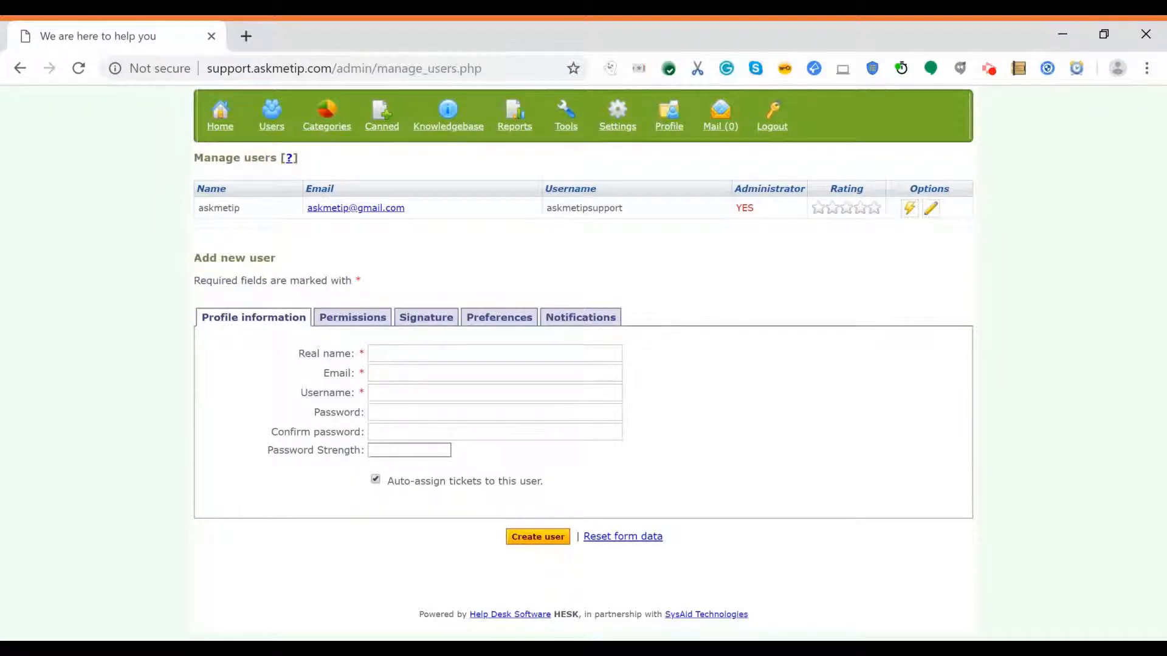
{"action": "left_click", "coordinate": [357, 319]}
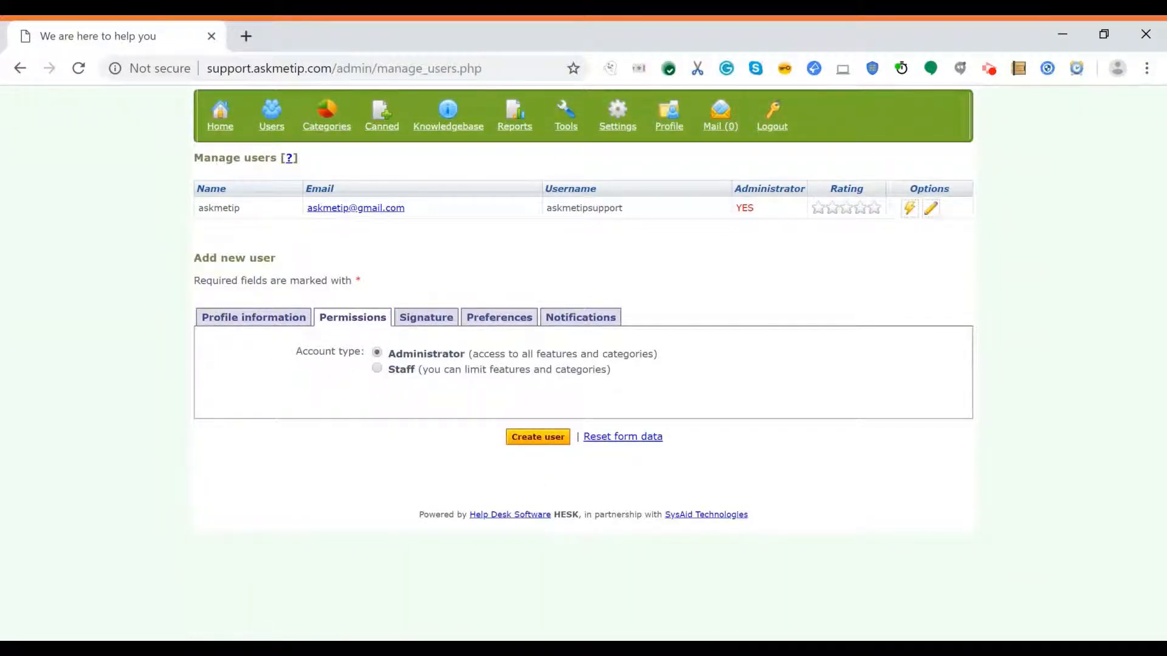
{"action": "left_click", "coordinate": [417, 318]}
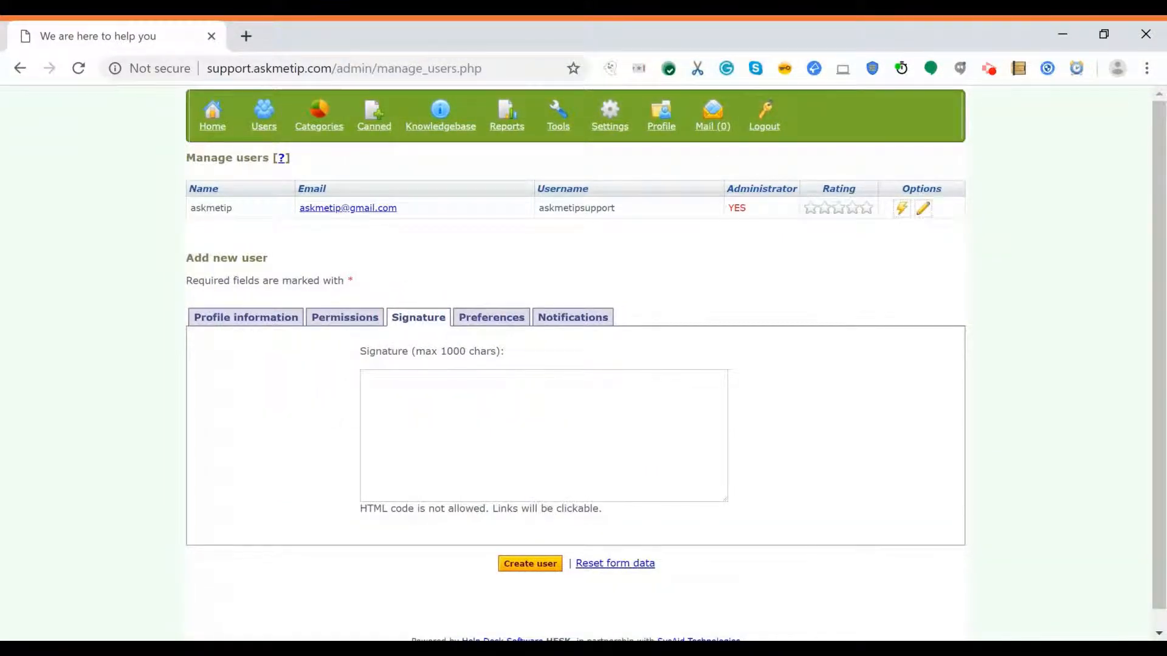
{"action": "left_click", "coordinate": [483, 318]}
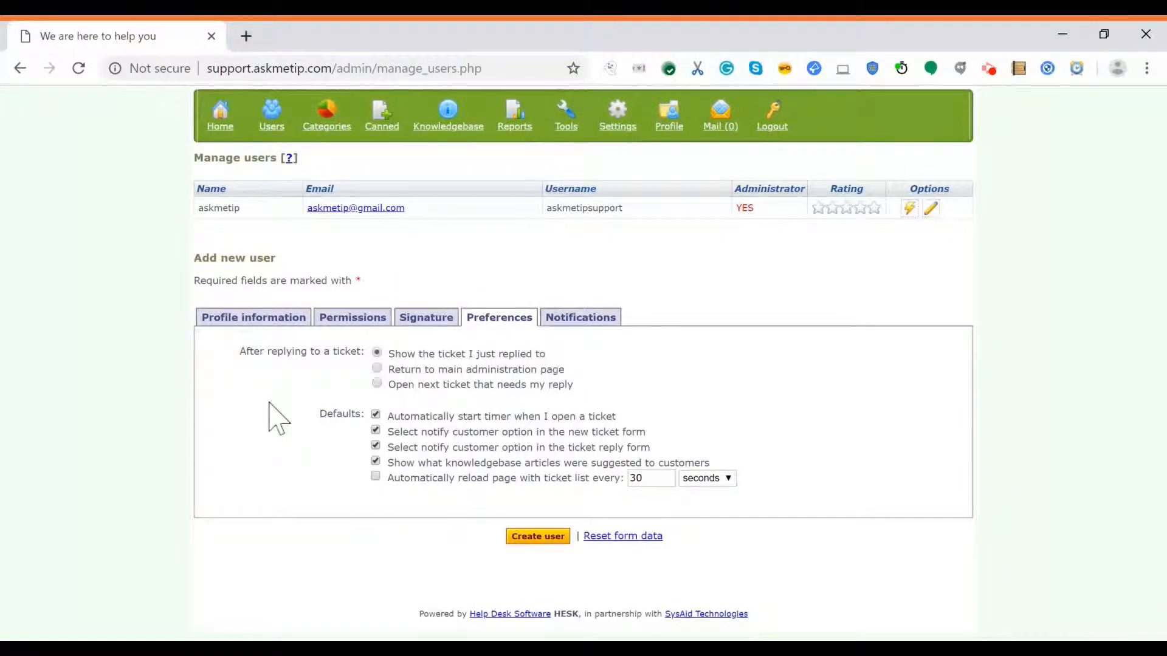
{"action": "left_click", "coordinate": [580, 320]}
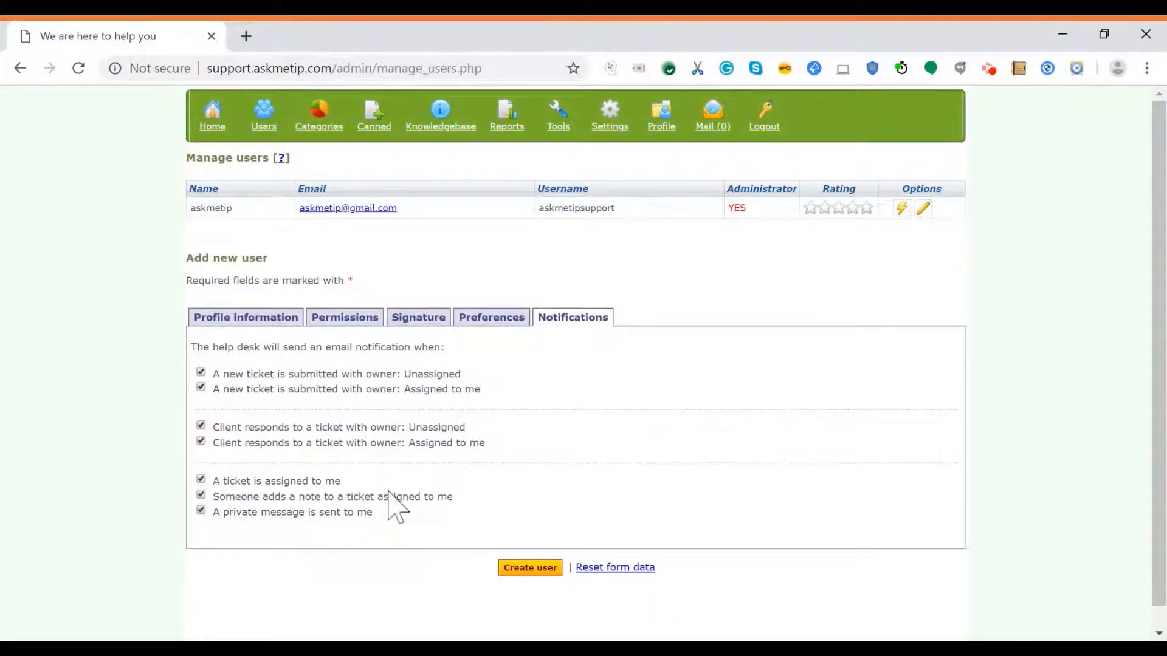
{"action": "left_click", "coordinate": [204, 320]}
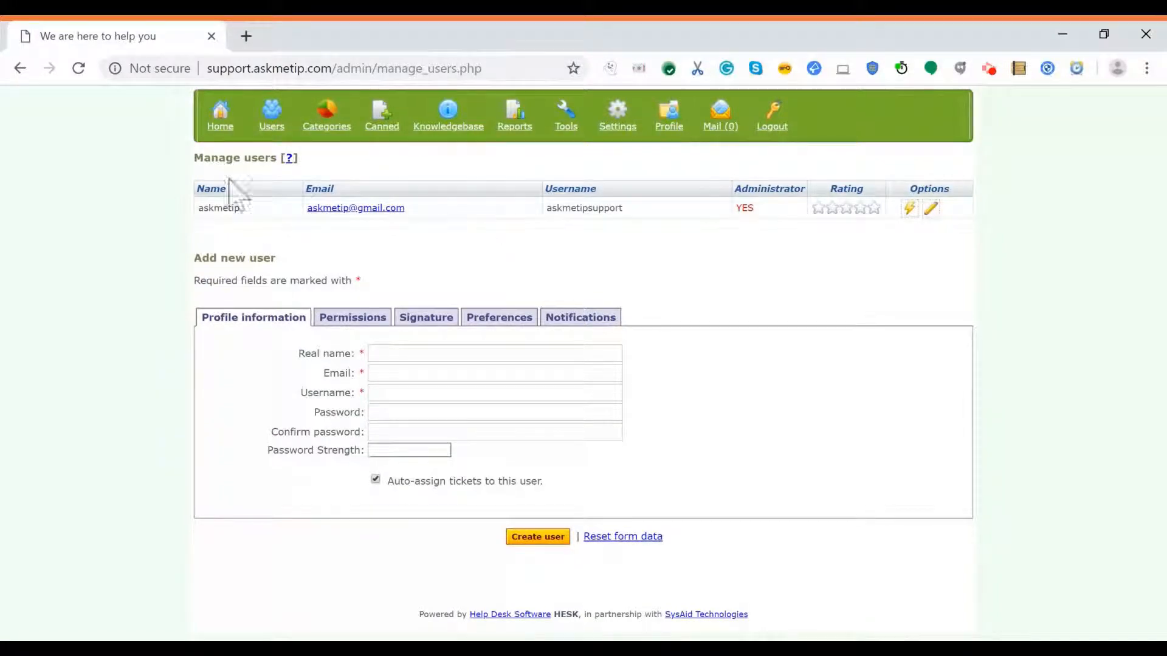
{"action": "left_click", "coordinate": [310, 124]}
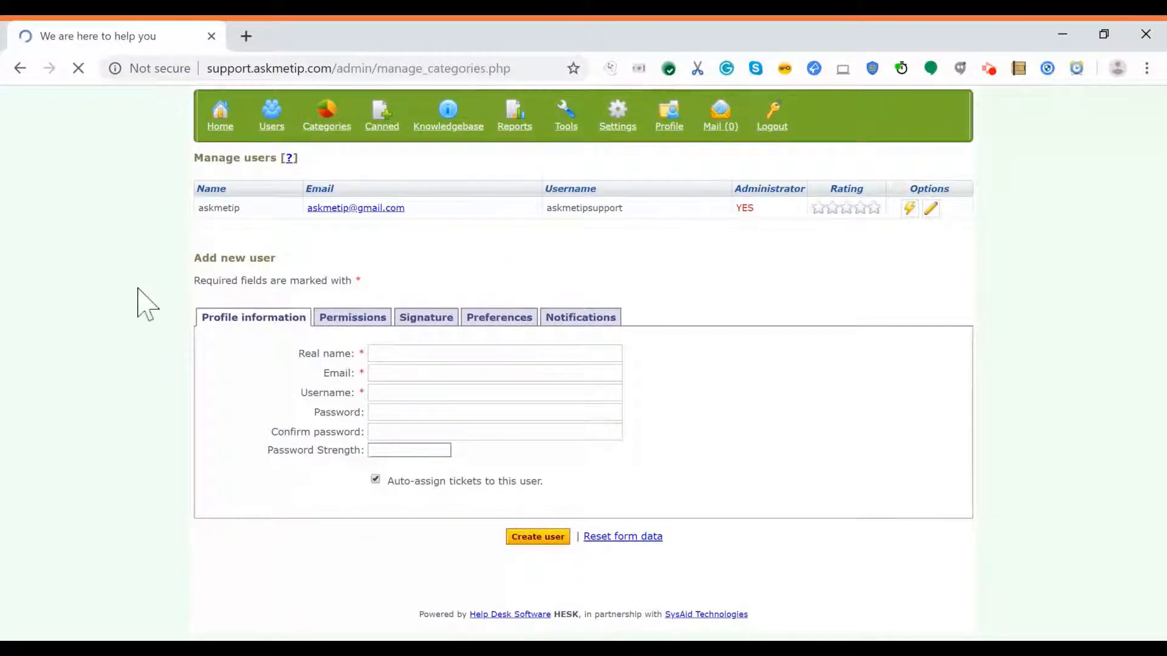
- Scroll the current page, then go to Canned responses, which lists none yet
{"action": "scroll", "coordinate": [130, 328], "scroll_direction": "down", "scroll_amount": 1}
{"action": "scroll", "coordinate": [127, 336], "scroll_direction": "down", "scroll_amount": 3}
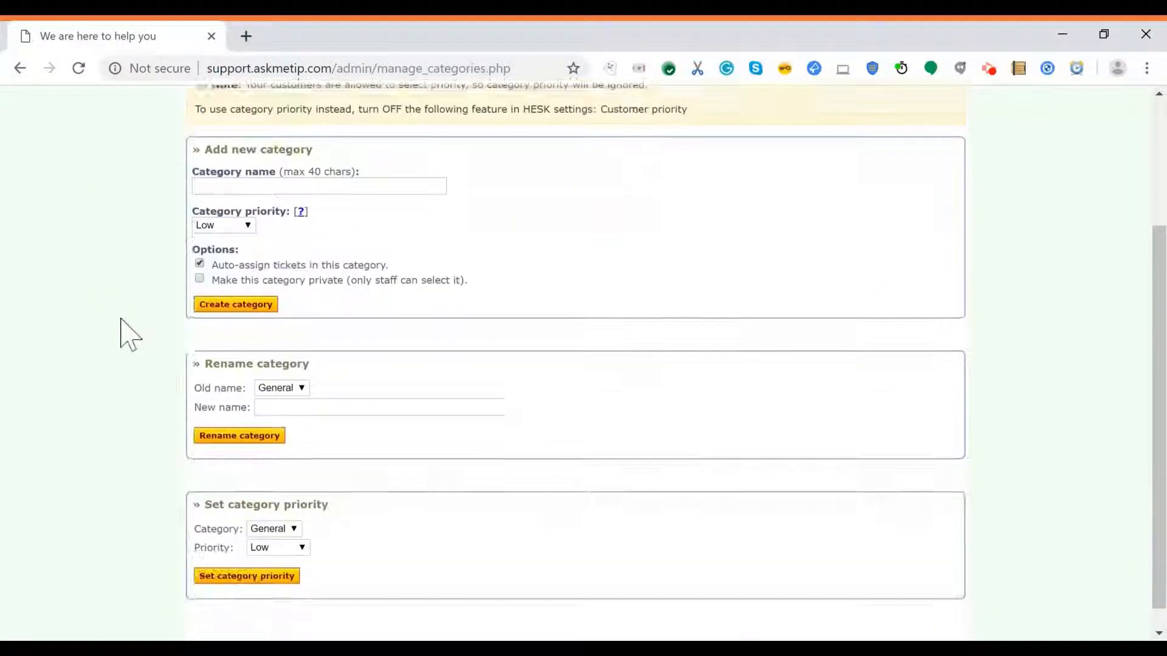
{"action": "scroll", "coordinate": [129, 336], "scroll_direction": "up", "scroll_amount": 3}
{"action": "scroll", "coordinate": [131, 335], "scroll_direction": "up", "scroll_amount": 1}
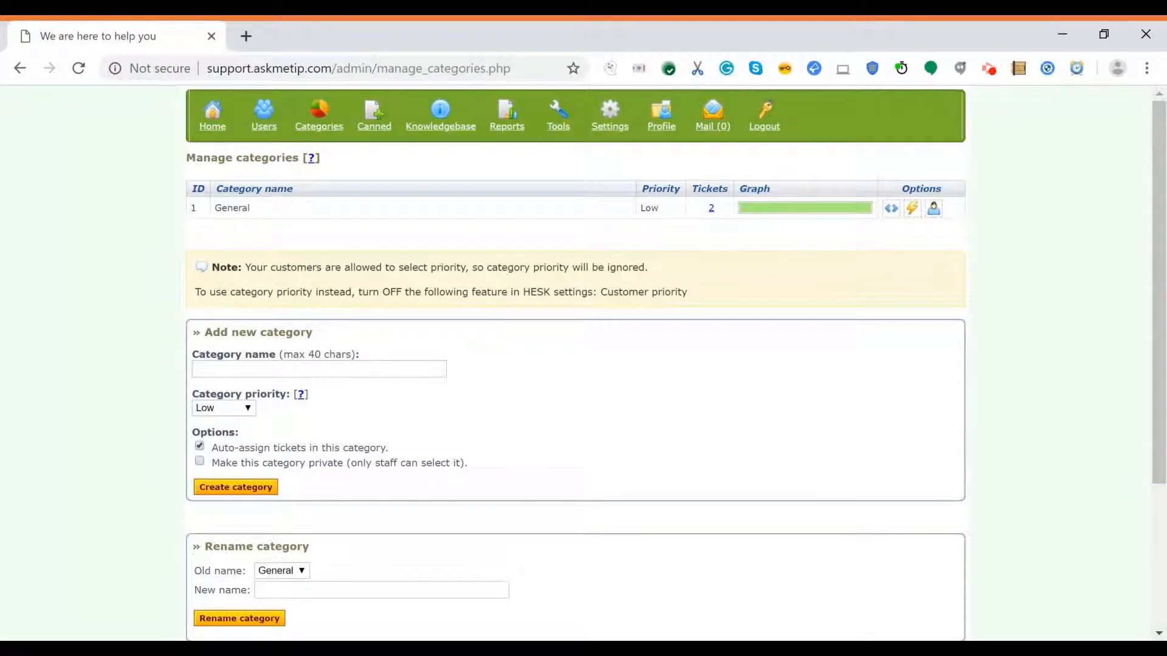
{"action": "scroll", "coordinate": [130, 326], "scroll_direction": "down", "scroll_amount": 3}
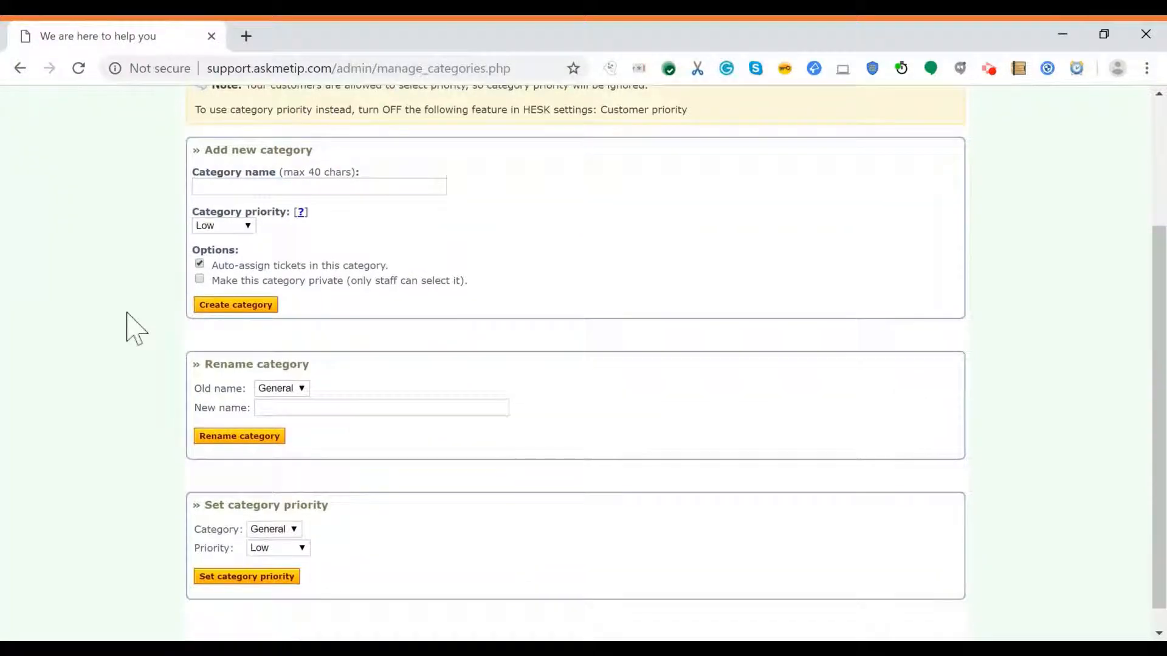
{"action": "scroll", "coordinate": [132, 327], "scroll_direction": "up", "scroll_amount": 3}
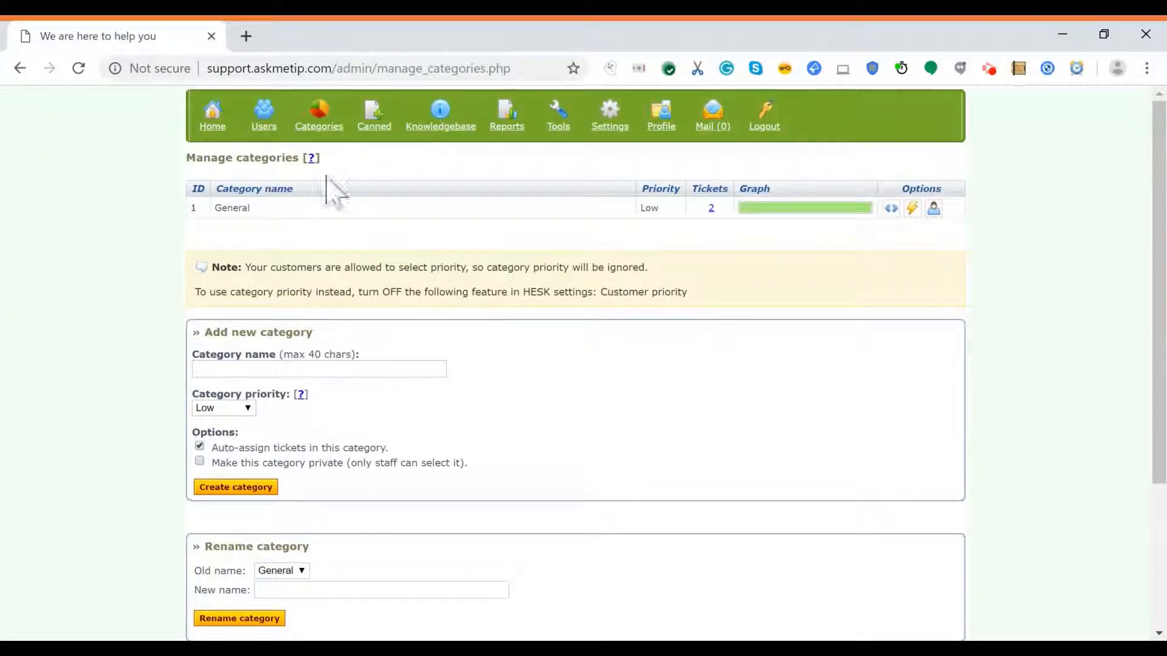
{"action": "left_click", "coordinate": [361, 130]}
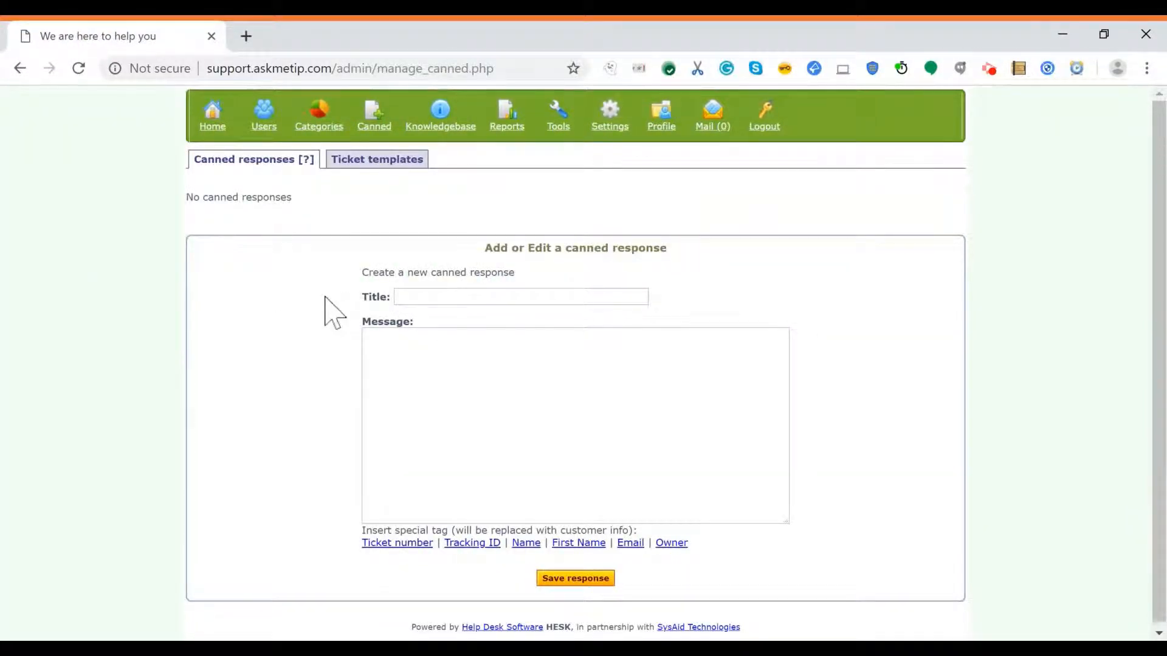
- Check the empty Ticket templates list, then go to Knowledgebase management
{"action": "left_click", "coordinate": [359, 161]}
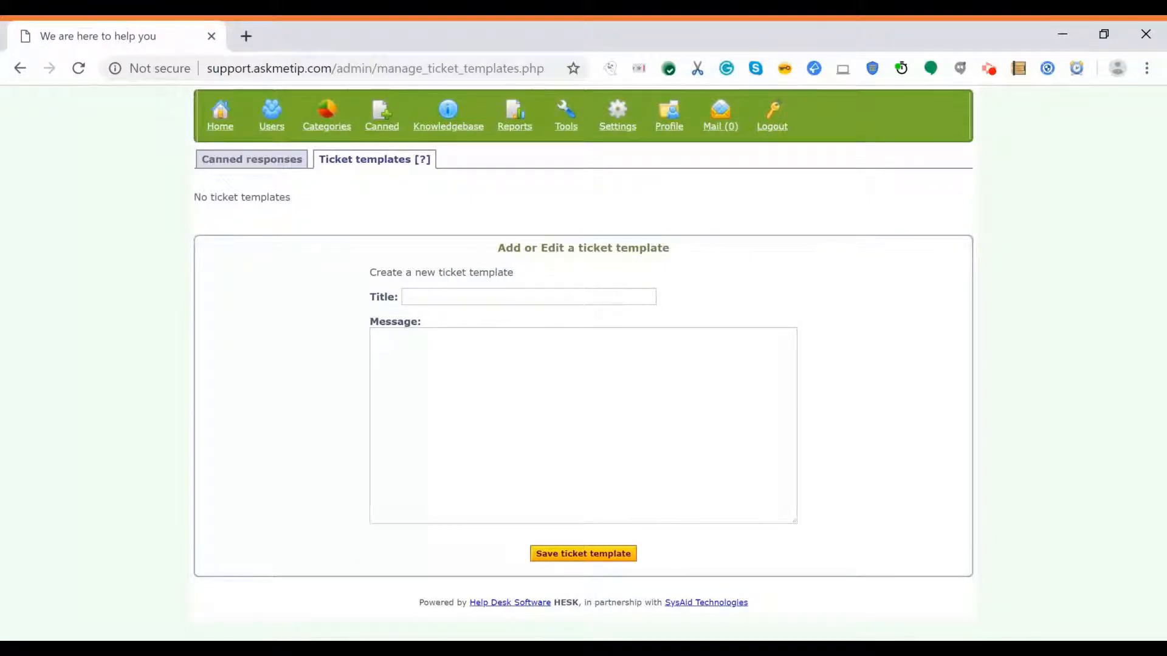
{"action": "left_click", "coordinate": [462, 128]}
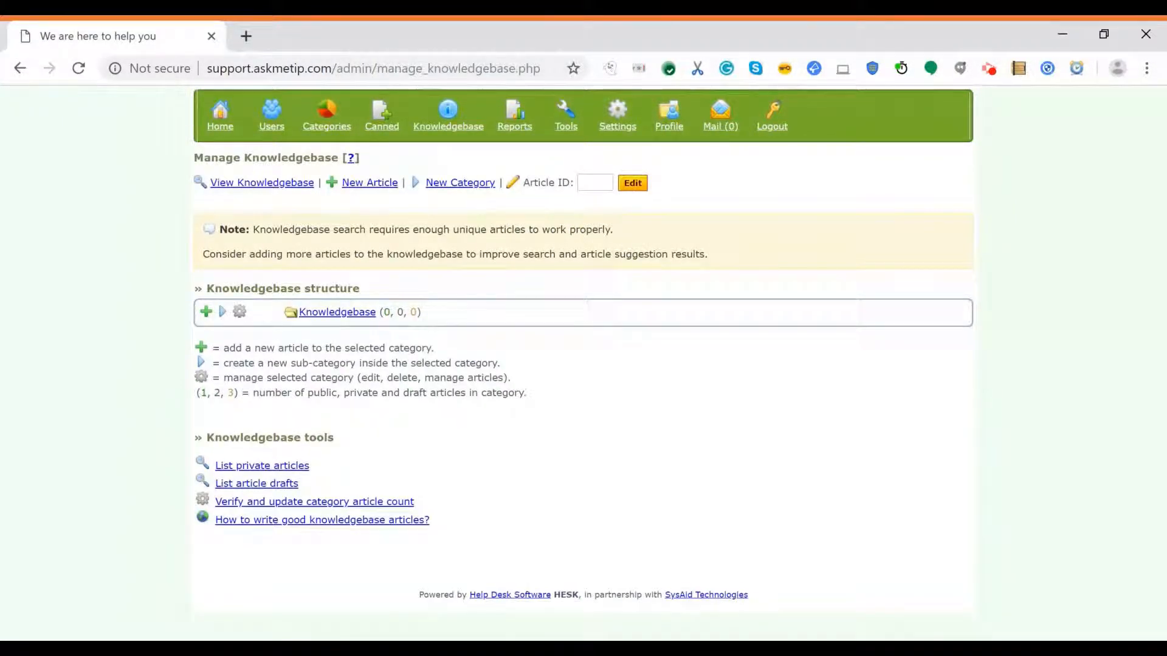
- Start a new article, review its category, type, subject, contents and attachment fields, then go to Reports
{"action": "left_click", "coordinate": [350, 183]}
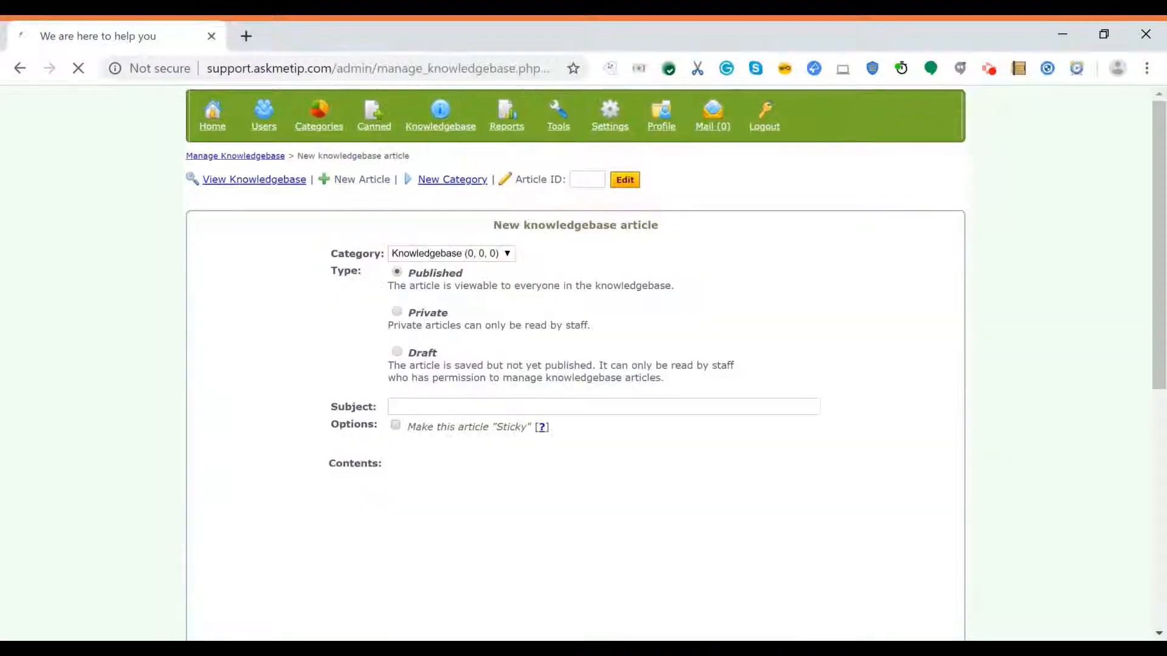
{"action": "scroll", "coordinate": [657, 521], "scroll_direction": "down", "scroll_amount": 2}
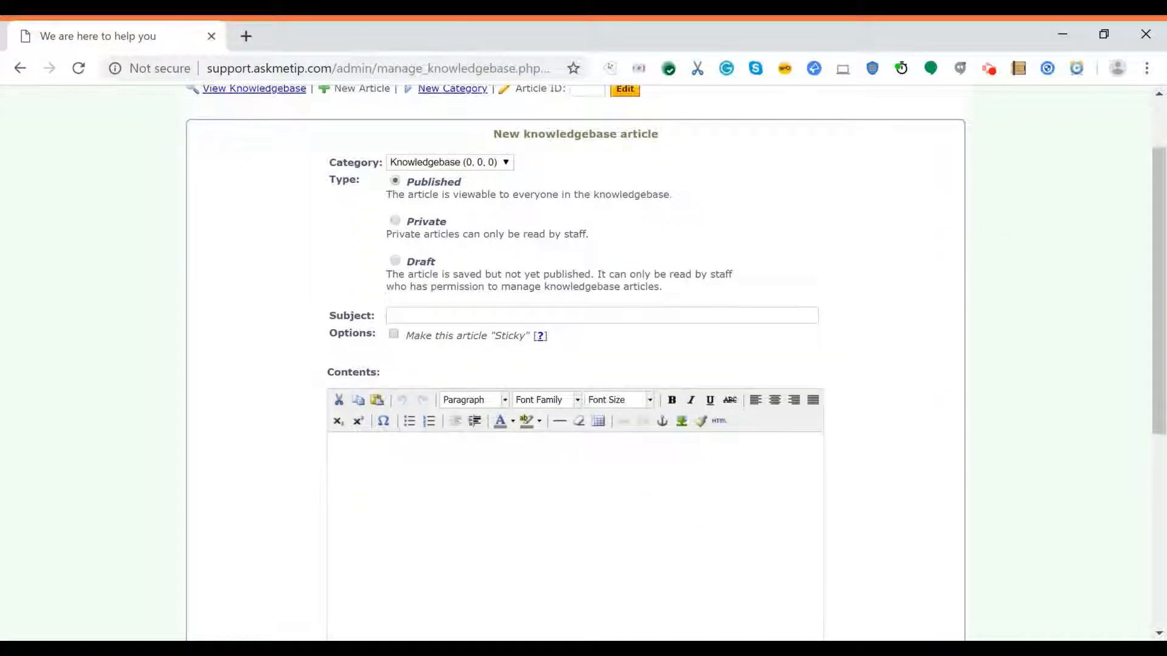
{"action": "scroll", "coordinate": [583, 364], "scroll_direction": "down", "scroll_amount": 2}
{"action": "scroll", "coordinate": [583, 365], "scroll_direction": "down", "scroll_amount": 2}
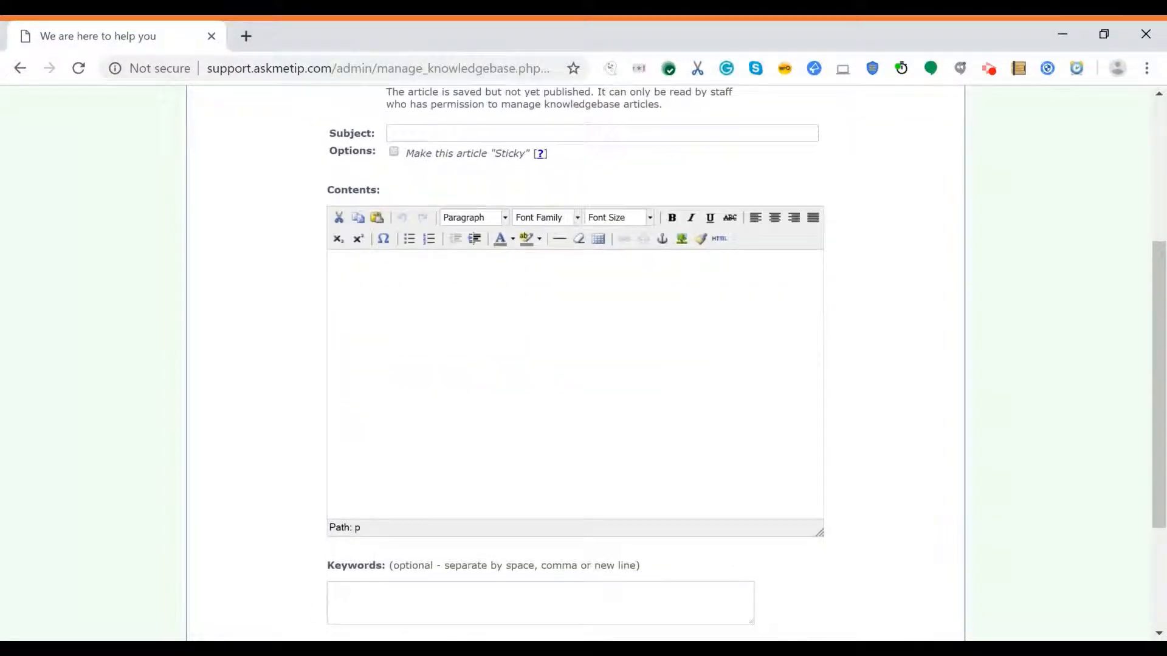
{"action": "scroll", "coordinate": [583, 364], "scroll_direction": "down", "scroll_amount": 2}
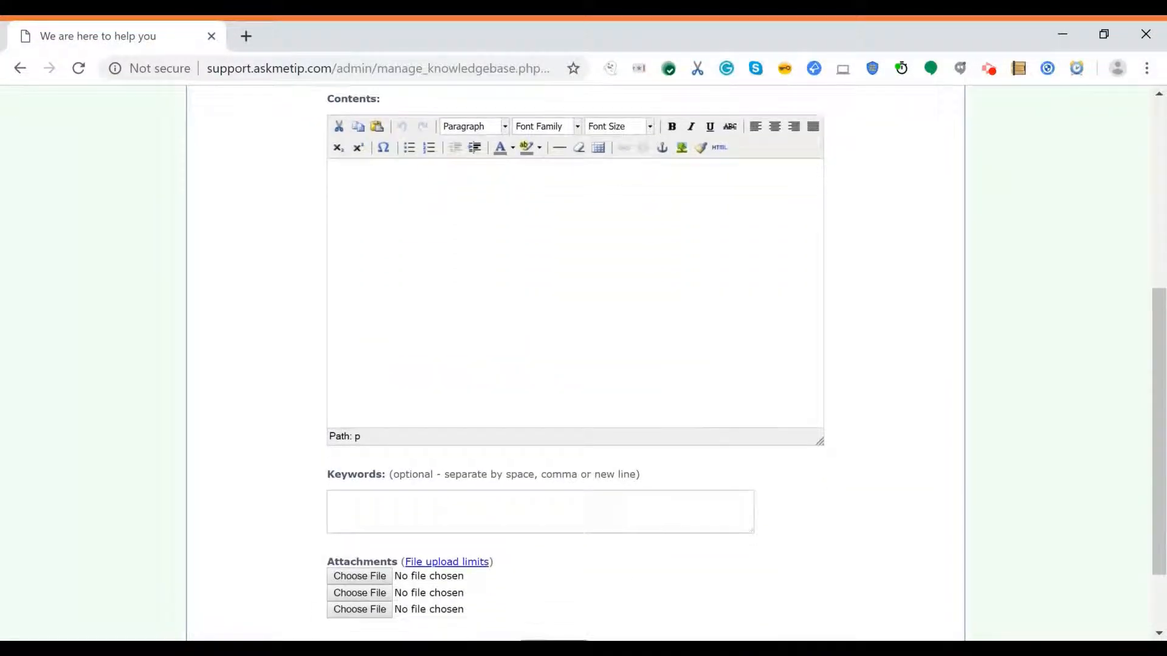
{"action": "scroll", "coordinate": [583, 365], "scroll_direction": "up", "scroll_amount": 2}
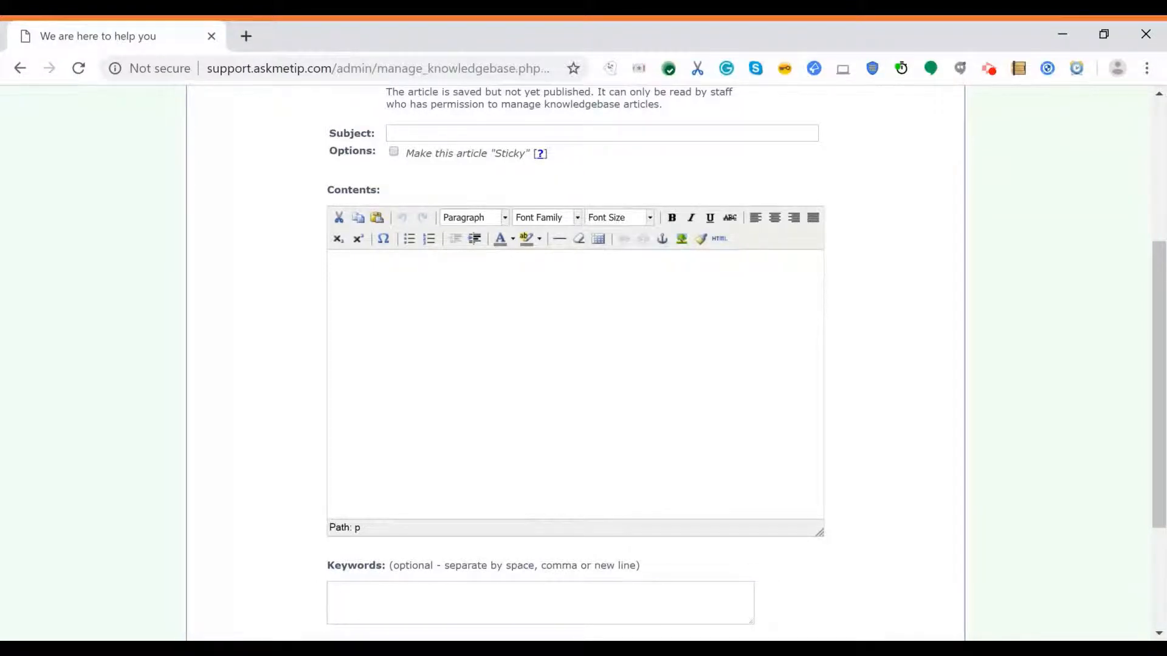
{"action": "scroll", "coordinate": [583, 365], "scroll_direction": "up", "scroll_amount": 5}
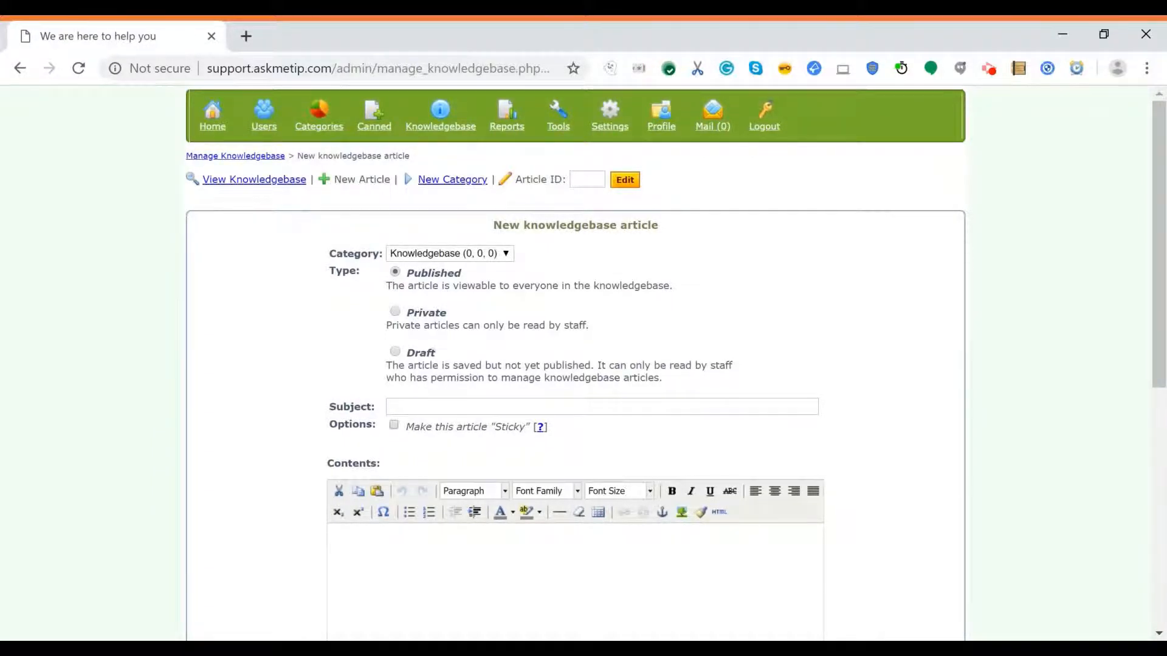
{"action": "scroll", "coordinate": [394, 381], "scroll_direction": "down", "scroll_amount": 3}
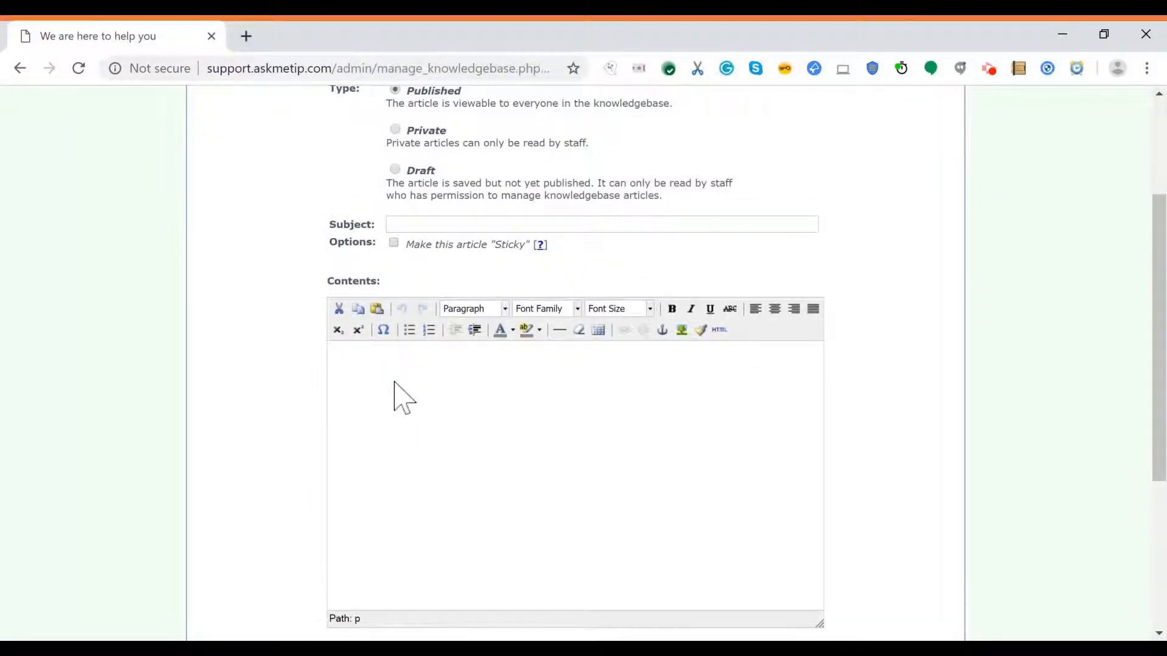
{"action": "scroll", "coordinate": [396, 385], "scroll_direction": "up", "scroll_amount": 3}
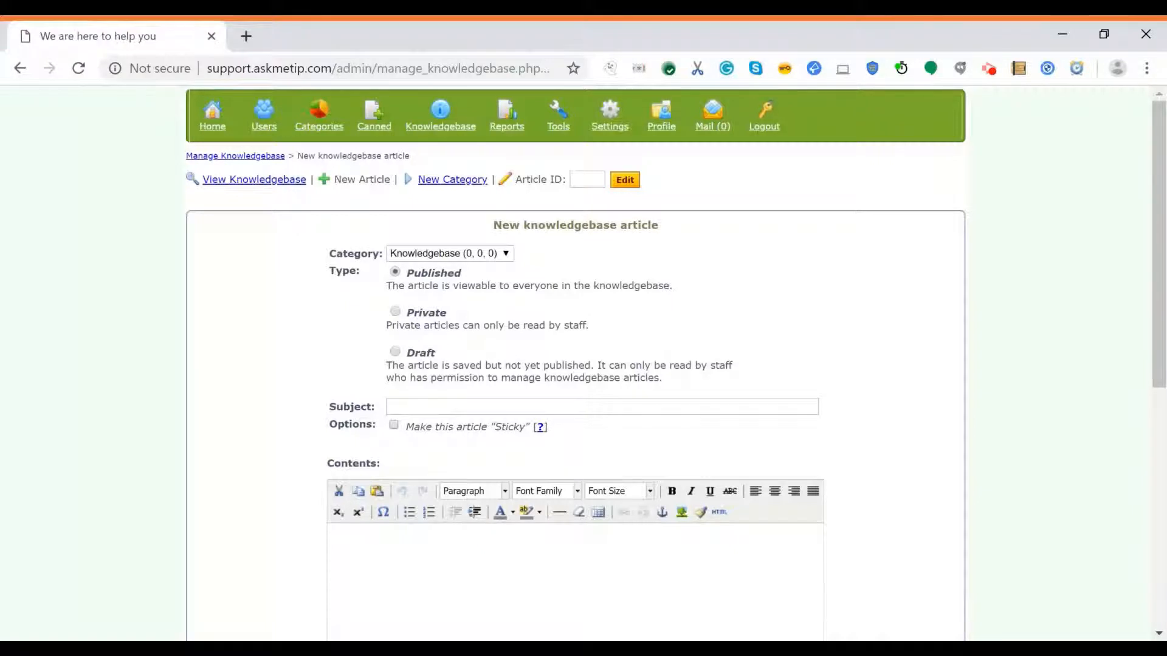
{"action": "scroll", "coordinate": [437, 437], "scroll_direction": "down", "scroll_amount": 2}
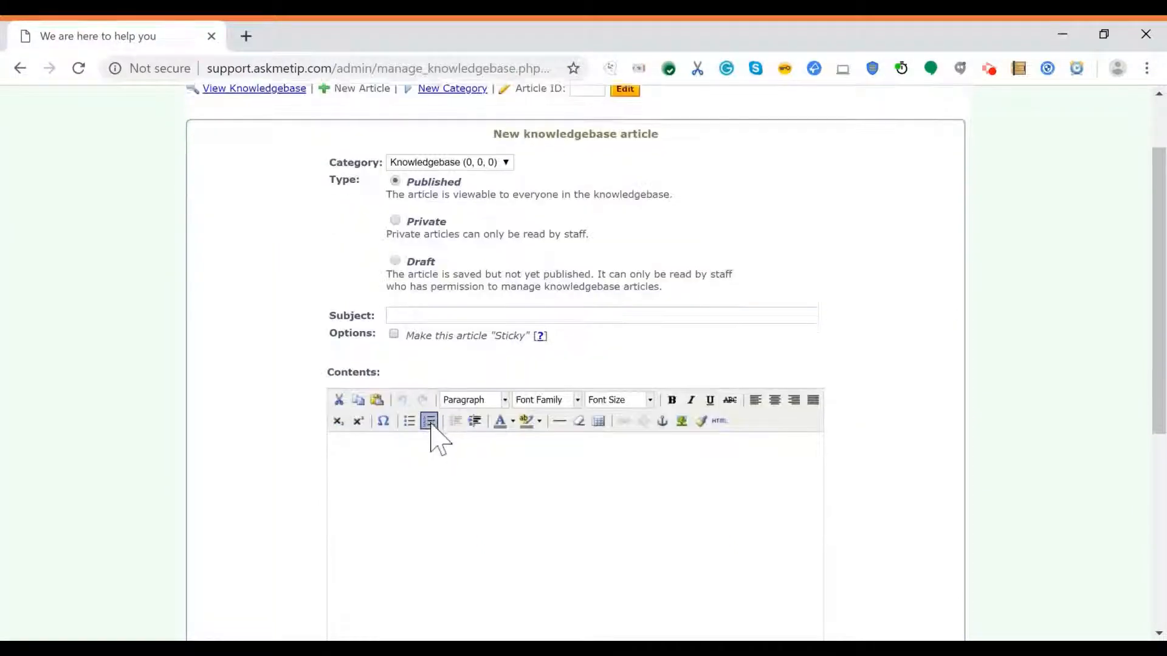
{"action": "scroll", "coordinate": [438, 438], "scroll_direction": "up", "scroll_amount": 2}
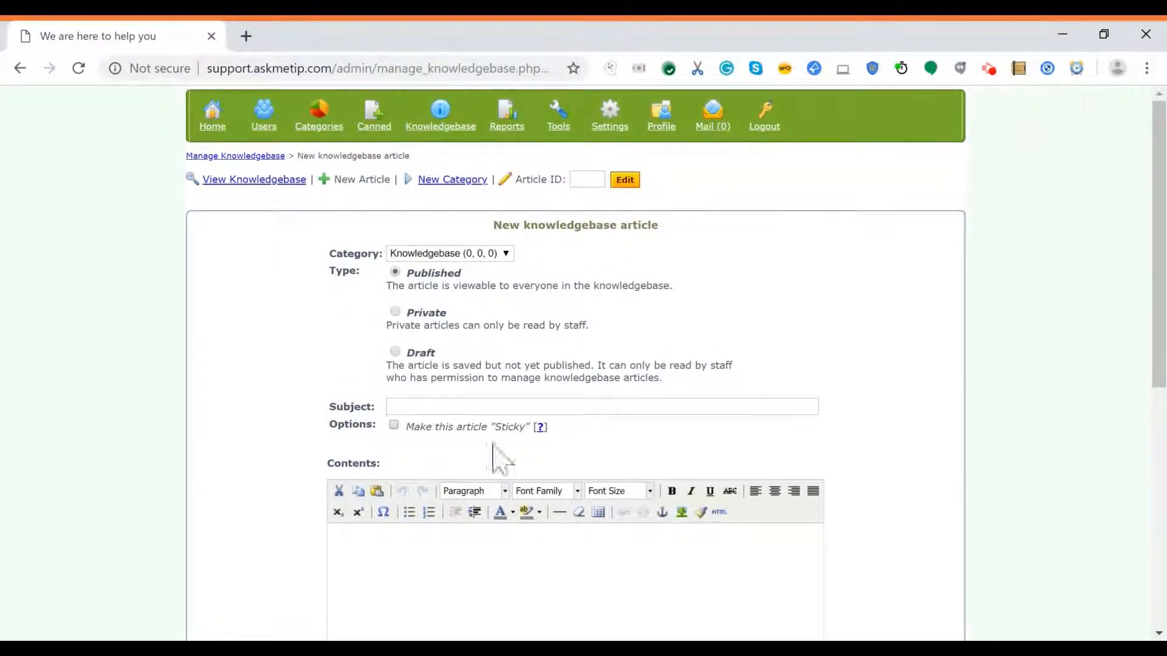
{"action": "left_click", "coordinate": [508, 121]}
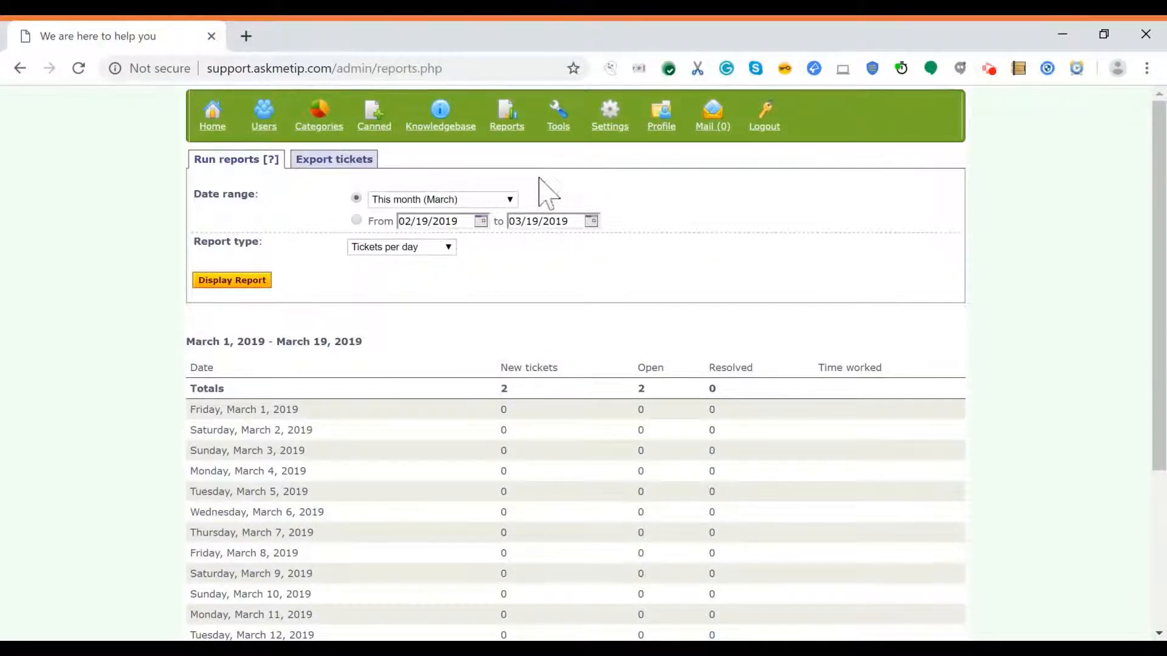
- Scroll through the March 2019 tickets-per-day report showing 2 new tickets on March 19
{"action": "scroll", "coordinate": [705, 422], "scroll_direction": "down", "scroll_amount": 4}
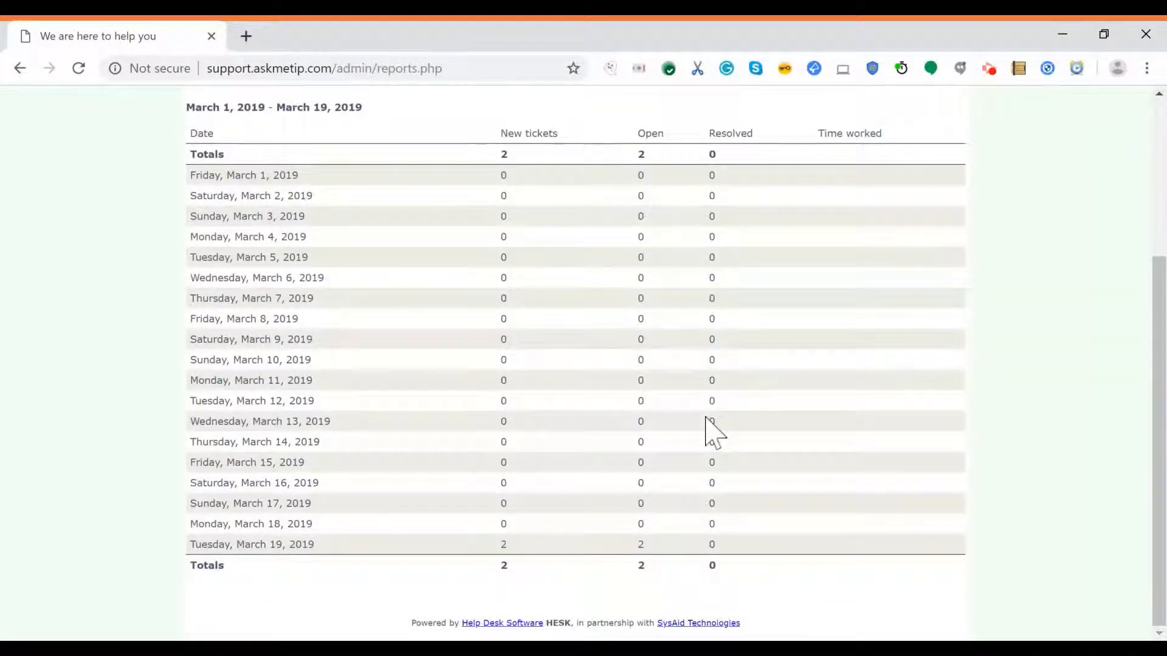
{"action": "scroll", "coordinate": [705, 426], "scroll_direction": "up", "scroll_amount": 4}
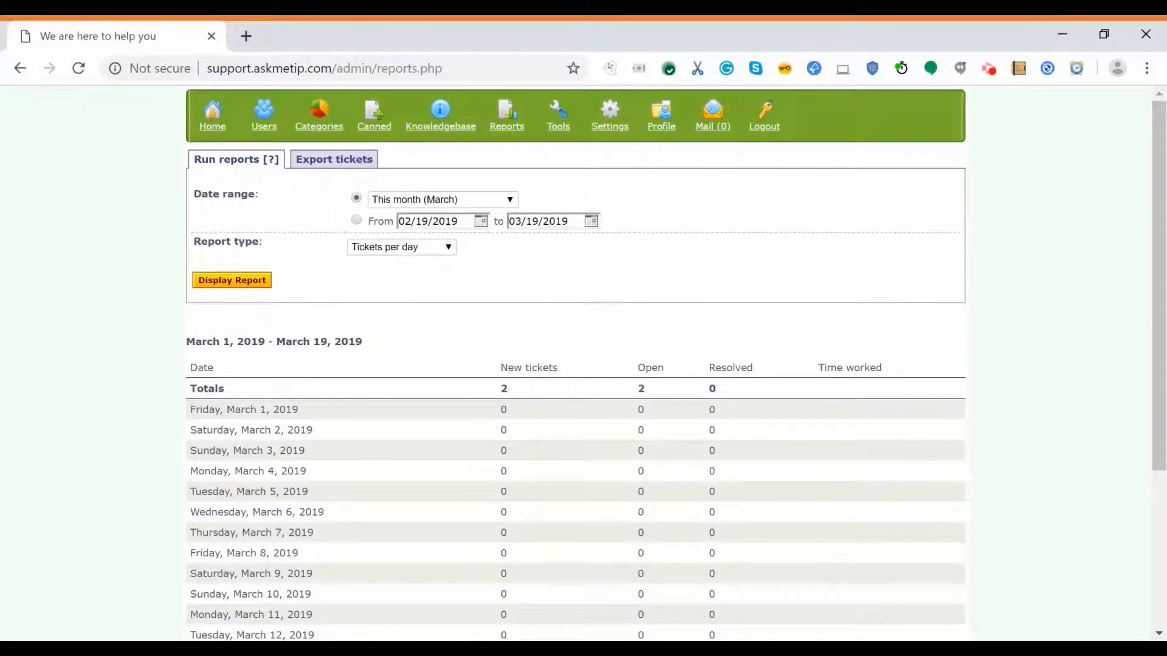
{"action": "scroll", "coordinate": [109, 339], "scroll_direction": "down", "scroll_amount": 3}
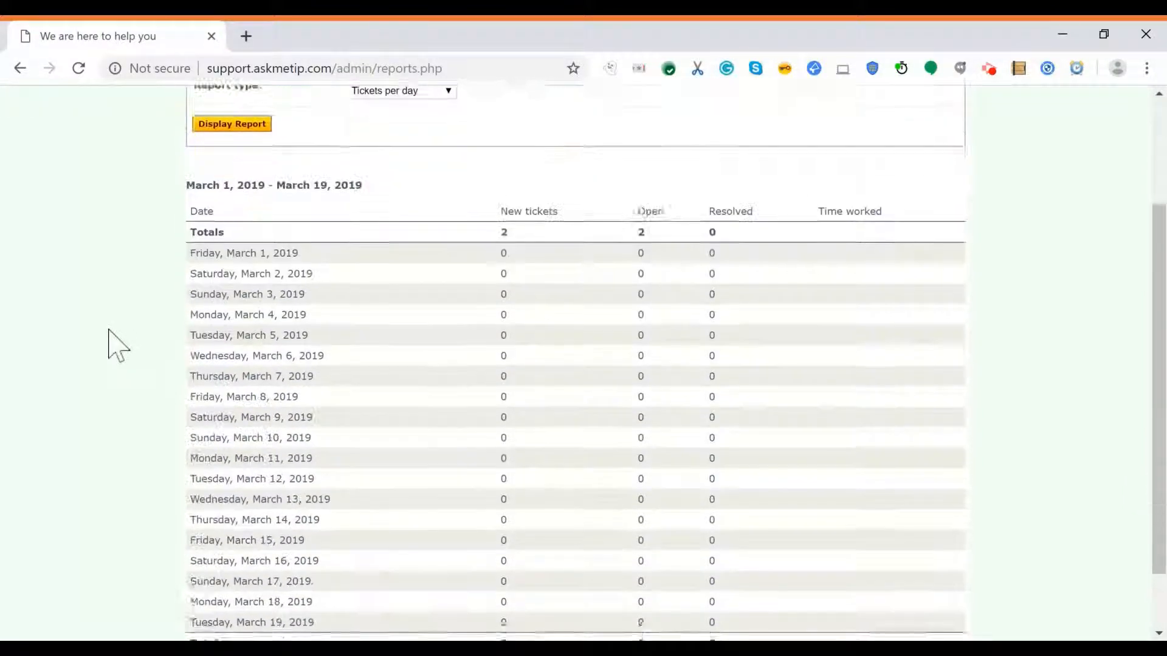
{"action": "scroll", "coordinate": [115, 339], "scroll_direction": "up", "scroll_amount": 3}
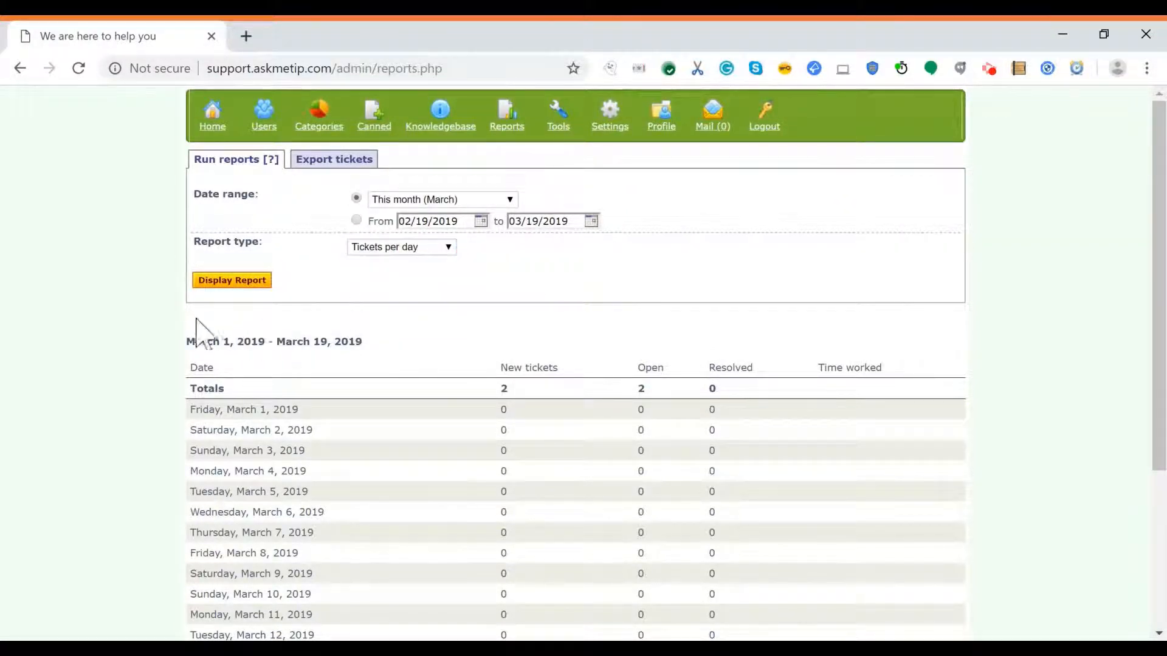
{"action": "scroll", "coordinate": [197, 331], "scroll_direction": "down", "scroll_amount": 4}
{"action": "scroll", "coordinate": [201, 333], "scroll_direction": "up", "scroll_amount": 4}
- Browse Tools' Ban emails, Service messages and Email templates pages, then go to Settings
{"action": "left_click", "coordinate": [557, 119]}
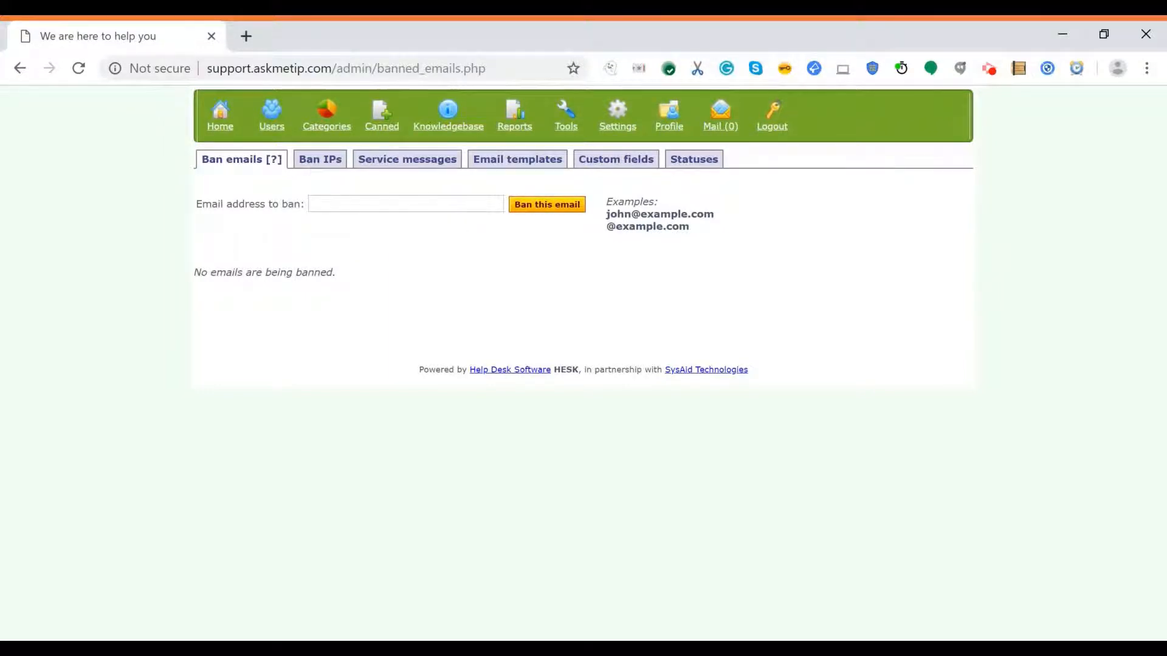
{"action": "left_click", "coordinate": [414, 164]}
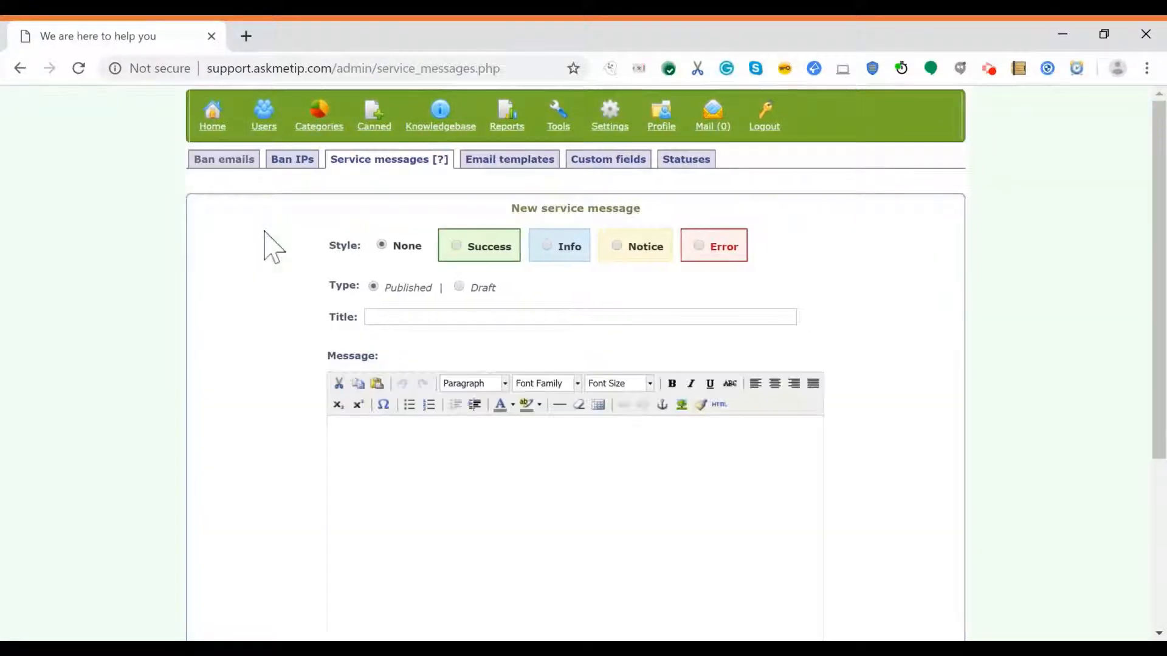
{"action": "left_click", "coordinate": [509, 160]}
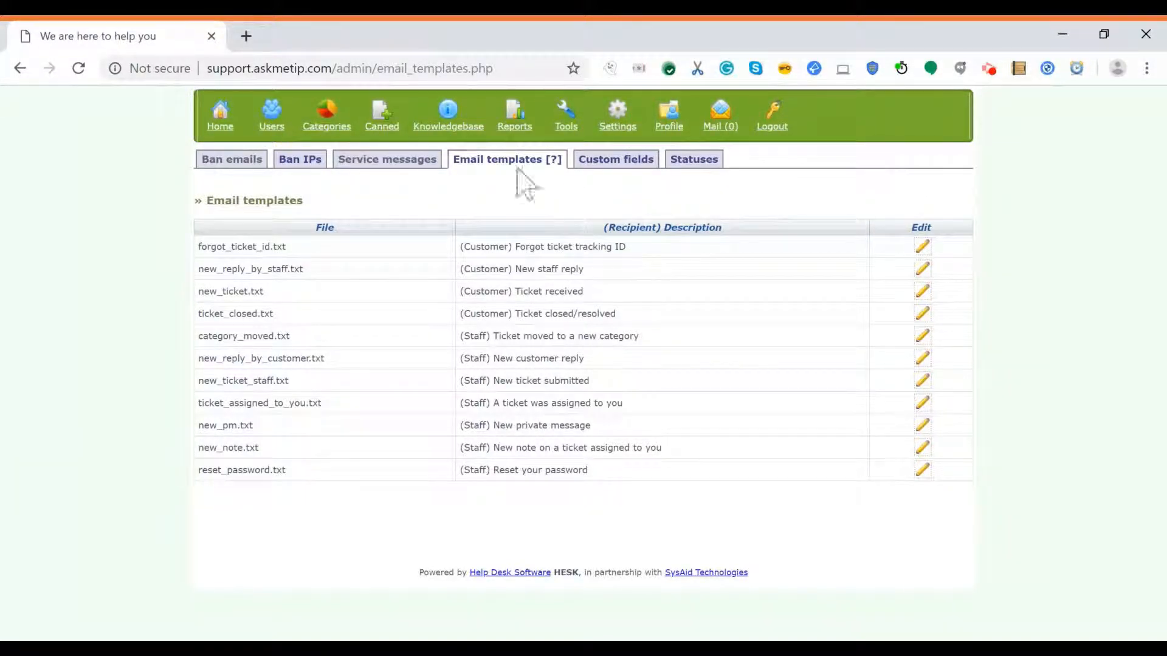
{"action": "left_click", "coordinate": [623, 124]}
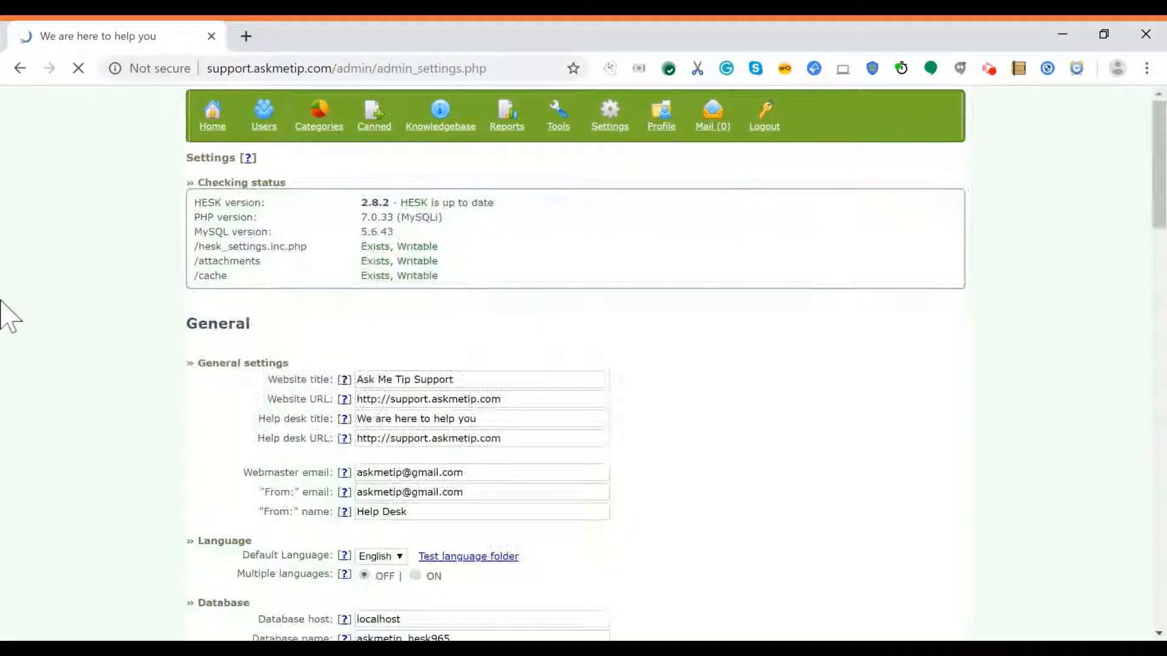
- Review the General, Help Desk and Knowledgebase settings groups, then go to Profile
{"action": "scroll", "coordinate": [10, 316], "scroll_direction": "down", "scroll_amount": 3}
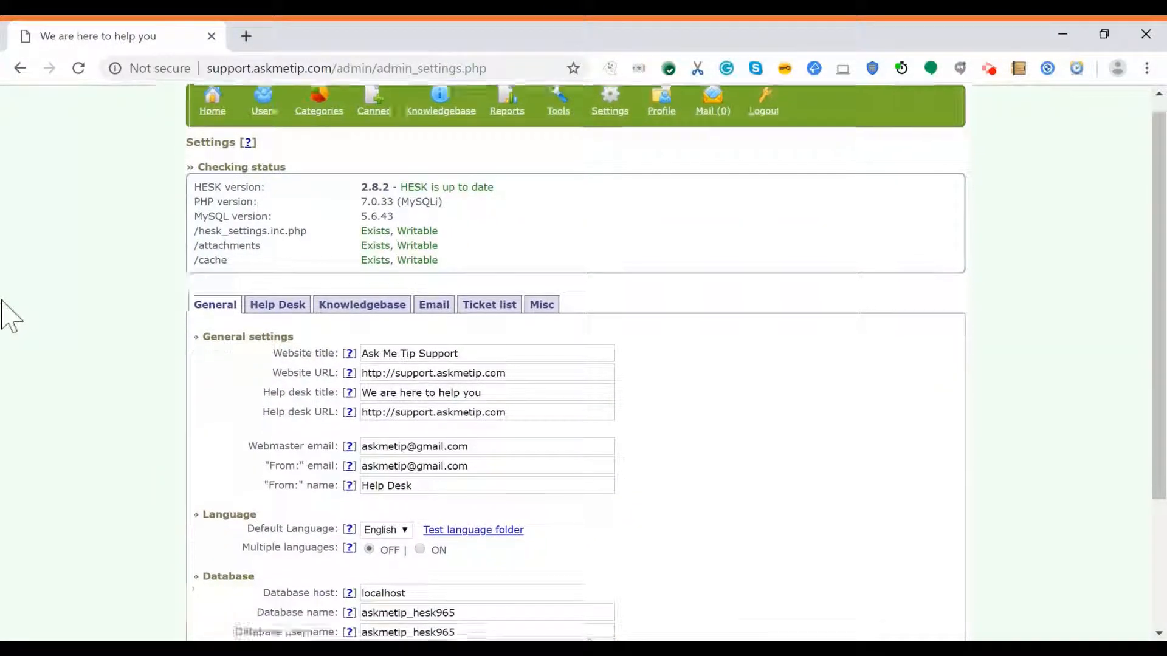
{"action": "scroll", "coordinate": [11, 316], "scroll_direction": "up", "scroll_amount": 2}
{"action": "scroll", "coordinate": [9, 316], "scroll_direction": "down", "scroll_amount": 3}
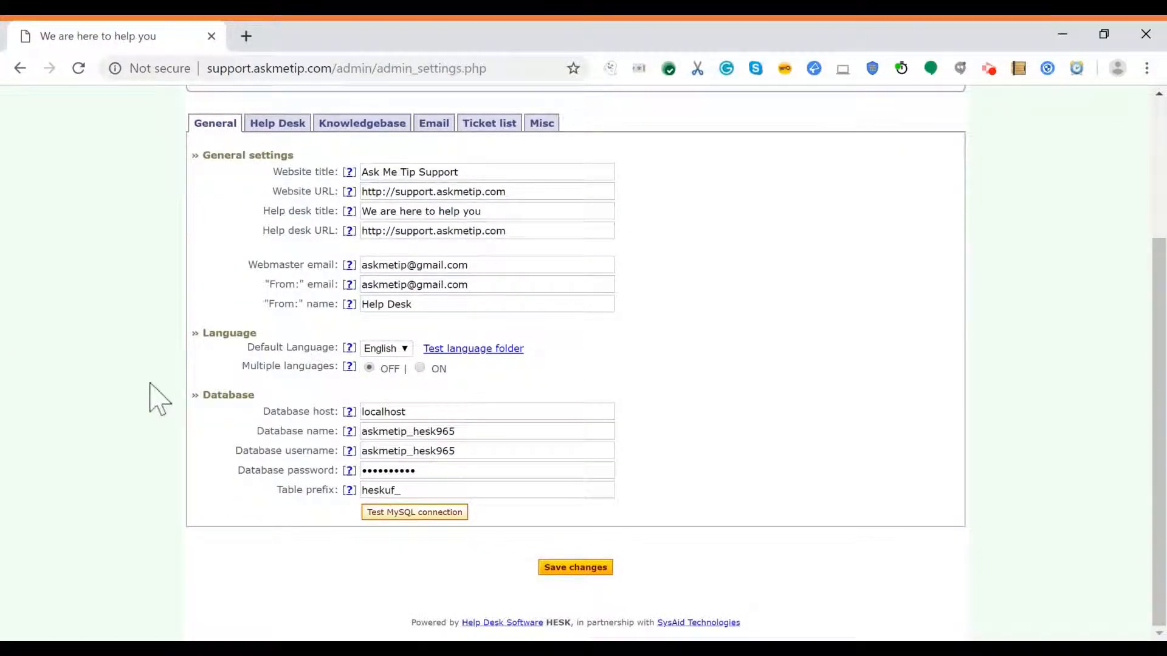
{"action": "scroll", "coordinate": [130, 391], "scroll_direction": "up", "scroll_amount": 3}
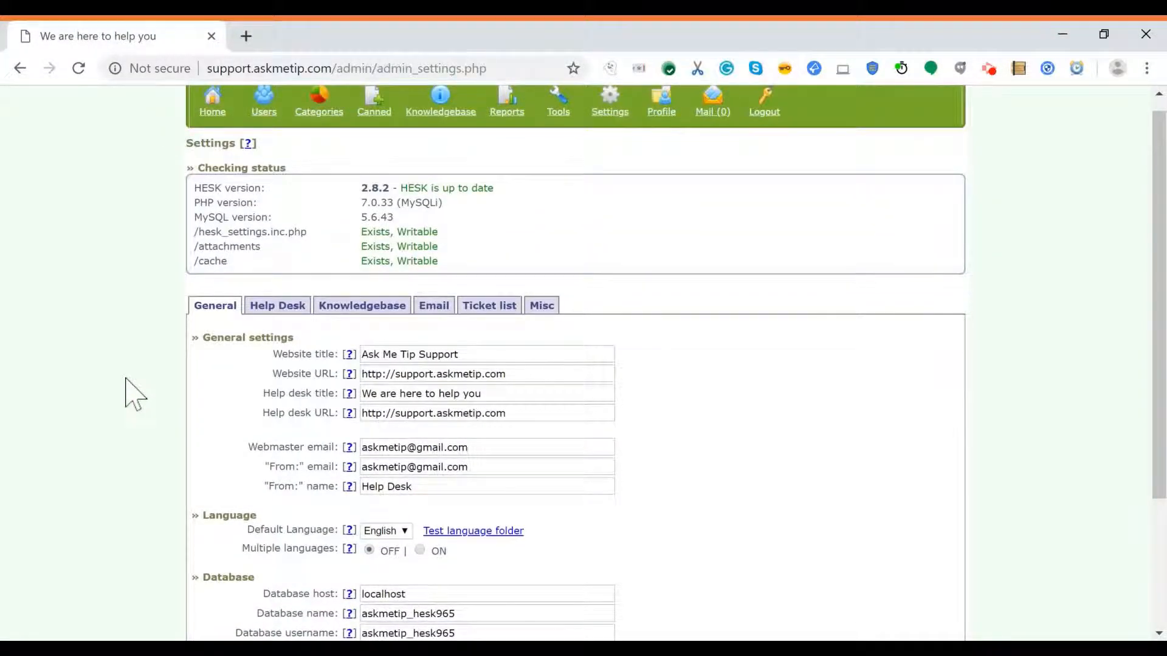
{"action": "left_click", "coordinate": [281, 308]}
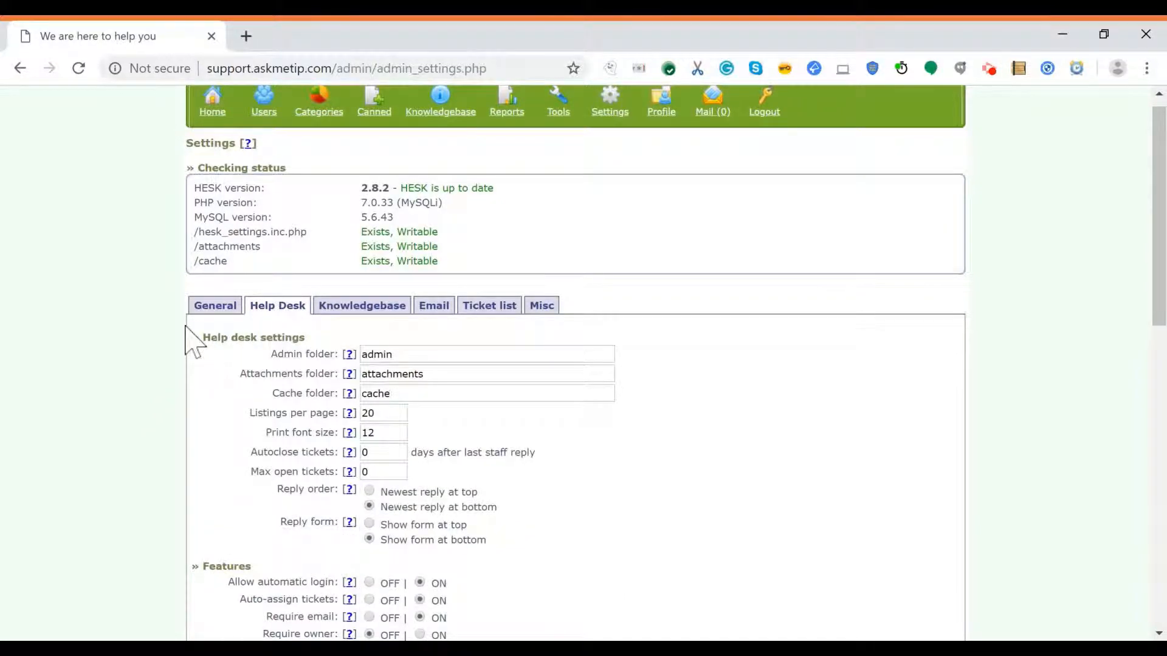
{"action": "left_click", "coordinate": [365, 307]}
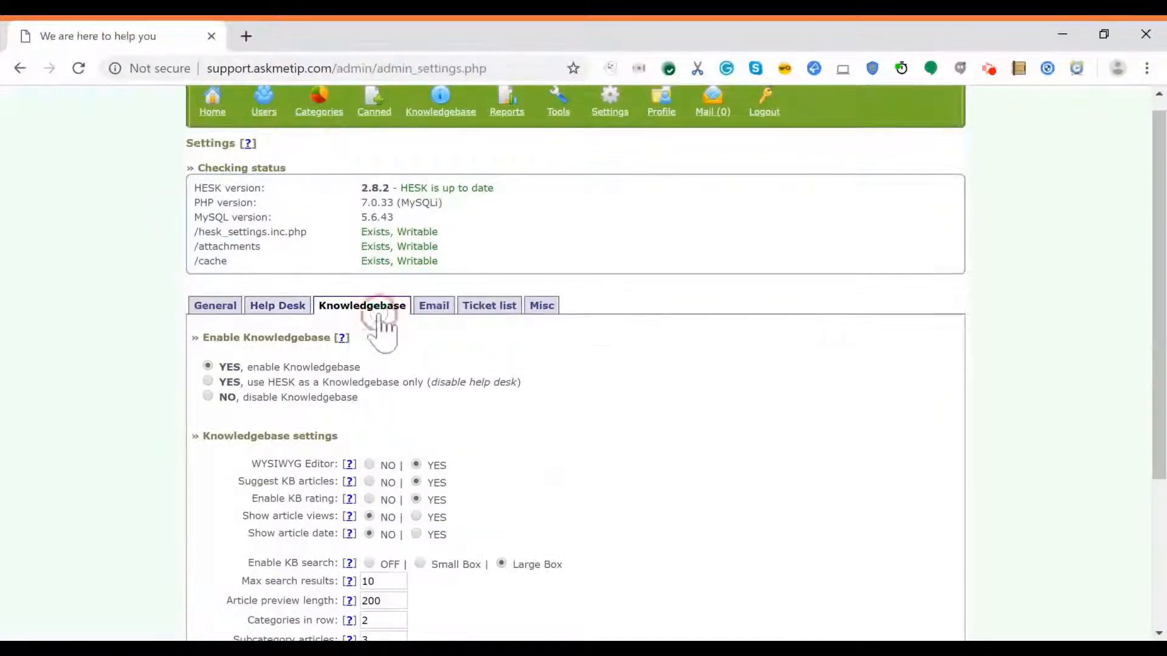
{"action": "scroll", "coordinate": [129, 316], "scroll_direction": "down", "scroll_amount": 2}
{"action": "scroll", "coordinate": [131, 331], "scroll_direction": "up", "scroll_amount": 2}
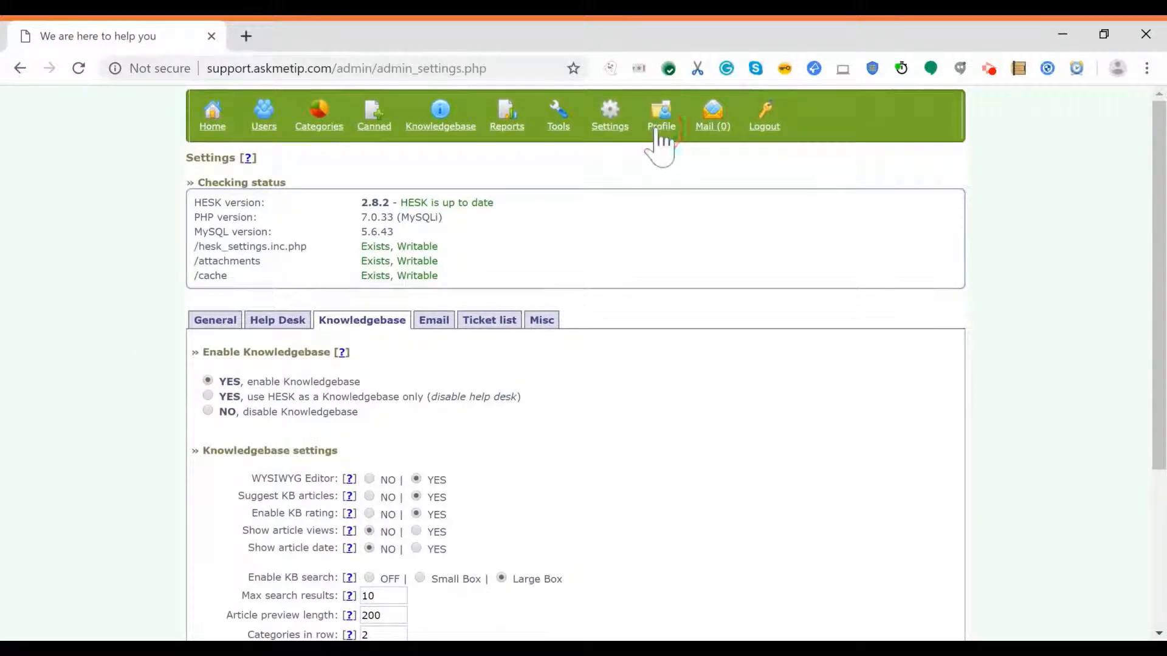
{"action": "left_click", "coordinate": [660, 118]}
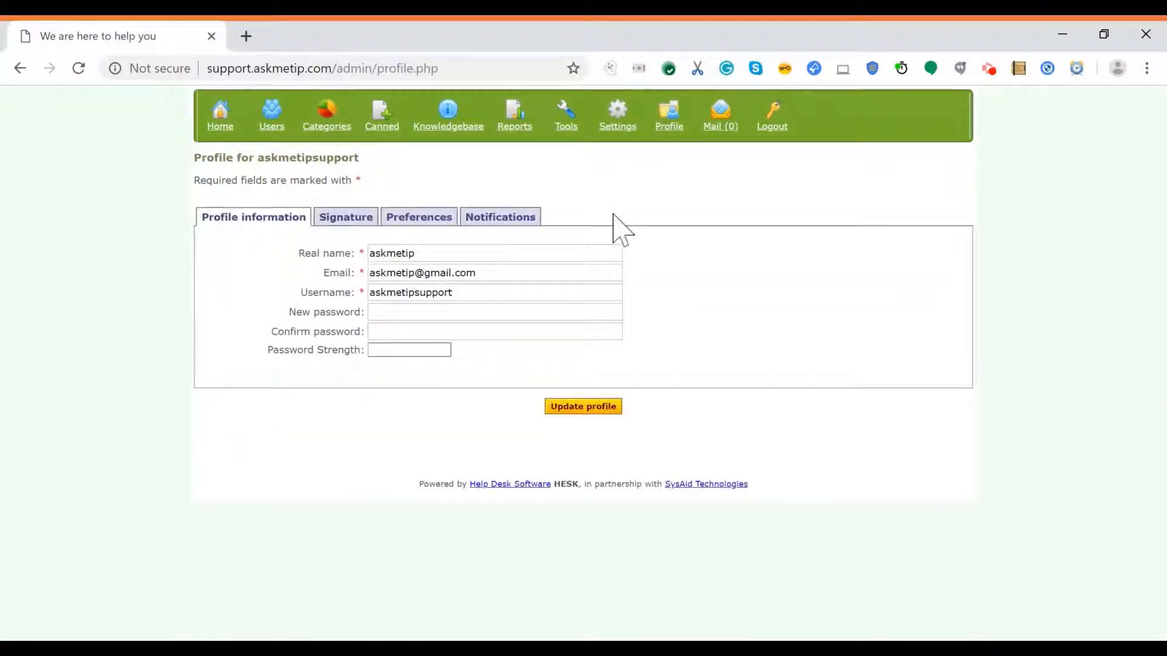
- Check the profile's Signature section, then go to the Mail (0) private messages inbox
{"action": "left_click", "coordinate": [346, 217]}
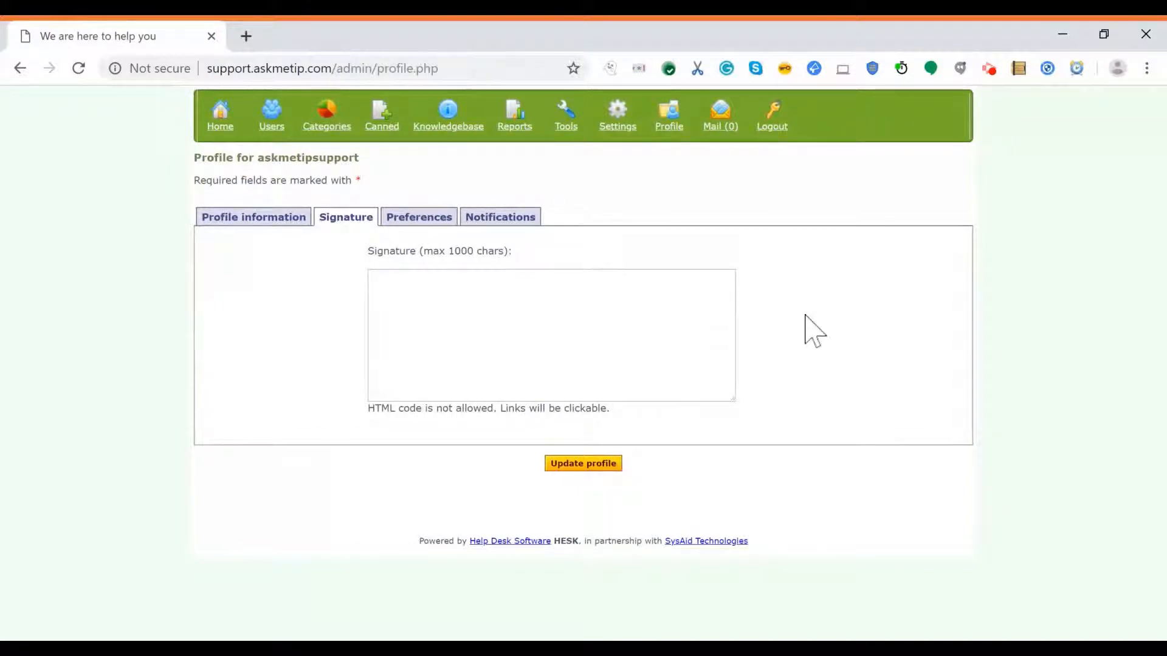
{"action": "left_click", "coordinate": [720, 119]}
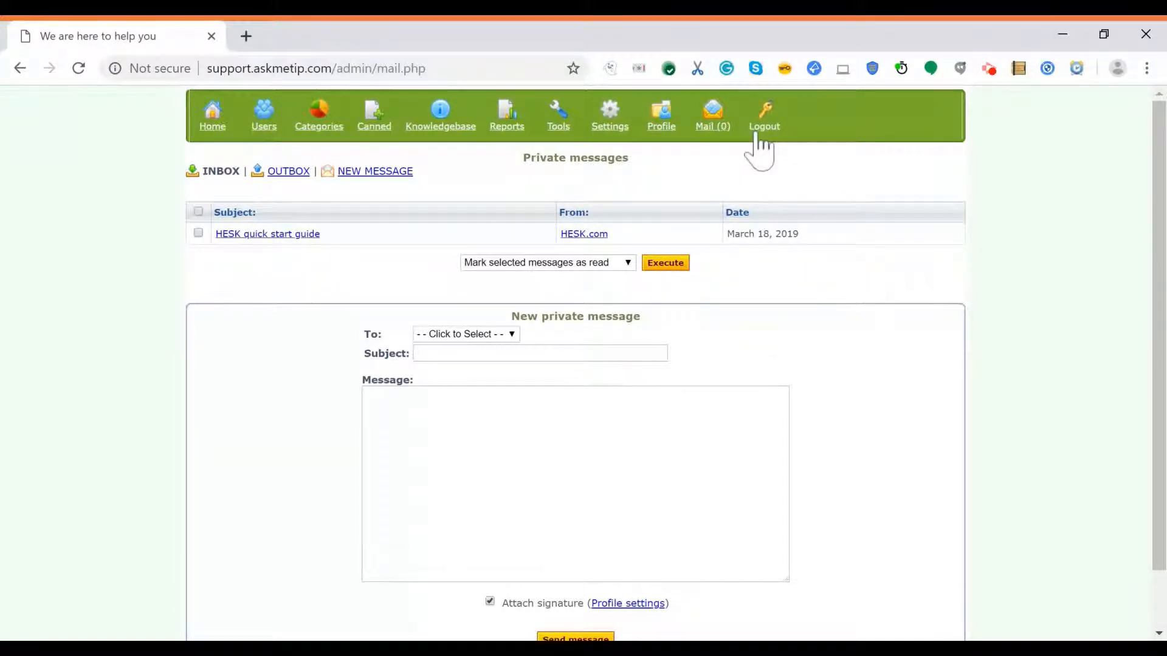
- Return Home and open ticket NTV-T47-79GJ, 'I want a website to be created'
{"action": "left_click", "coordinate": [212, 122]}
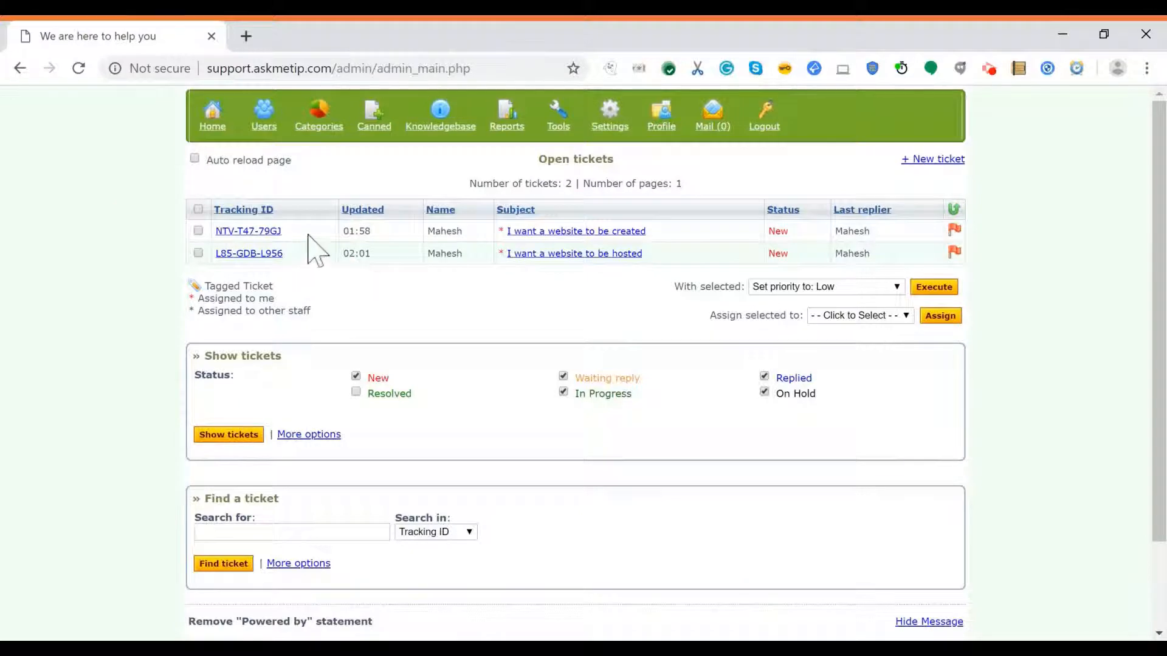
{"action": "left_click_drag", "start_coordinate": [298, 234], "coordinate": [212, 232]}
{"action": "left_click", "coordinate": [241, 235]}
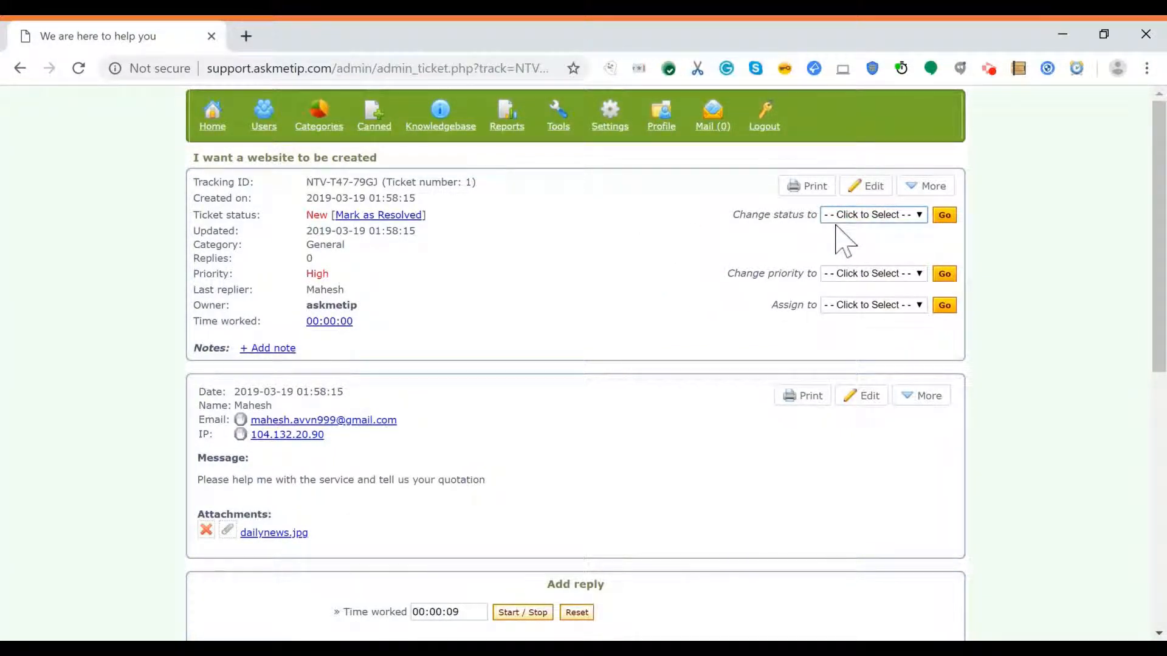
- Set the ticket status to Replied and the priority to Critical
{"action": "left_click", "coordinate": [845, 272]}
{"action": "left_click", "coordinate": [837, 273]}
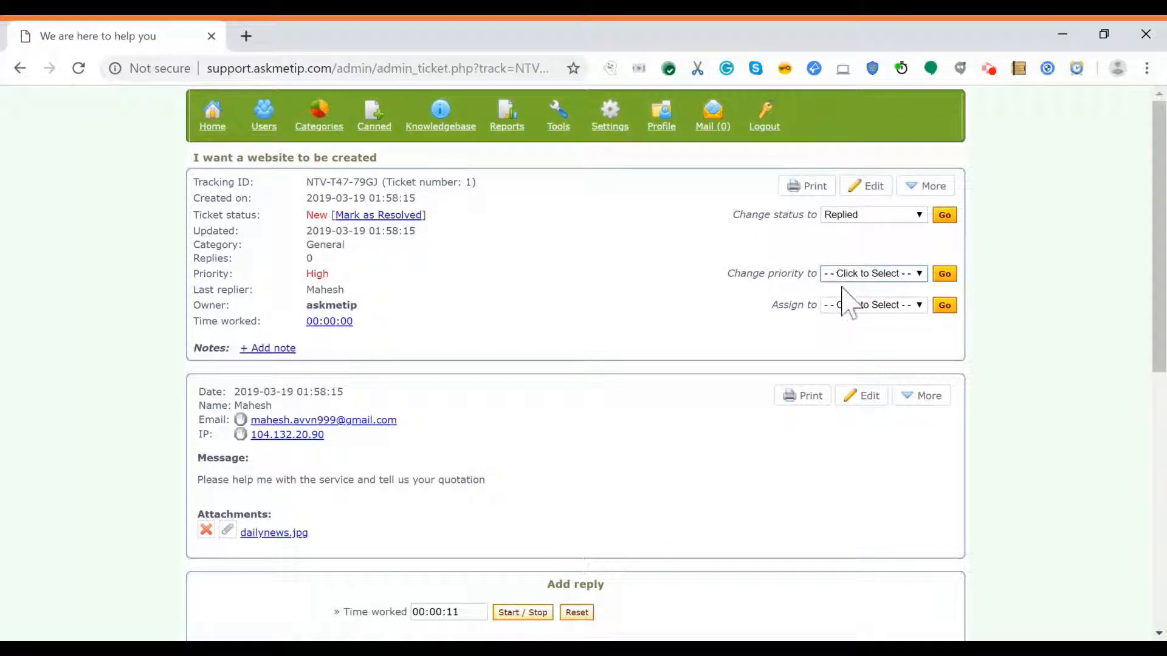
{"action": "left_click", "coordinate": [845, 301]}
{"action": "left_click", "coordinate": [848, 310]}
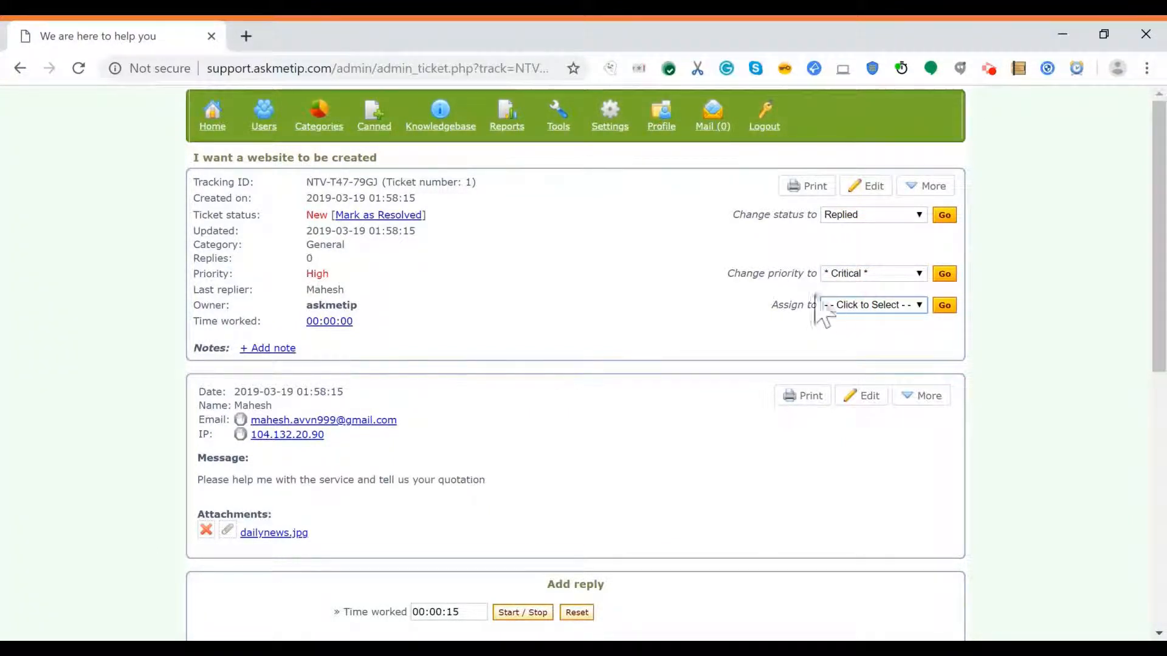
- Submit a 'Hi There' reply asking for all requirements, signed Support Team, then select the tracking ID
{"action": "scroll", "coordinate": [649, 317], "scroll_direction": "down", "scroll_amount": 3}
{"action": "scroll", "coordinate": [638, 304], "scroll_direction": "down", "scroll_amount": 2}
{"action": "left_click", "coordinate": [601, 410]}
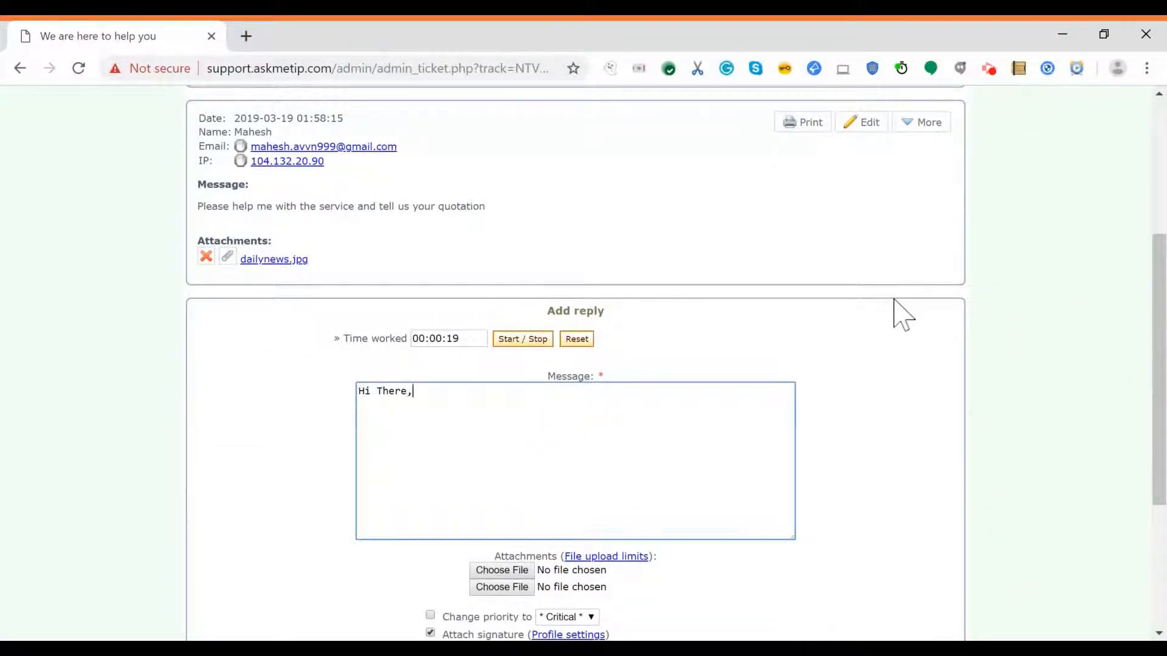
{"action": "type", "text": "Hi There,"}
{"action": "key", "text": "Return"}
{"action": "key", "text": "Return"}
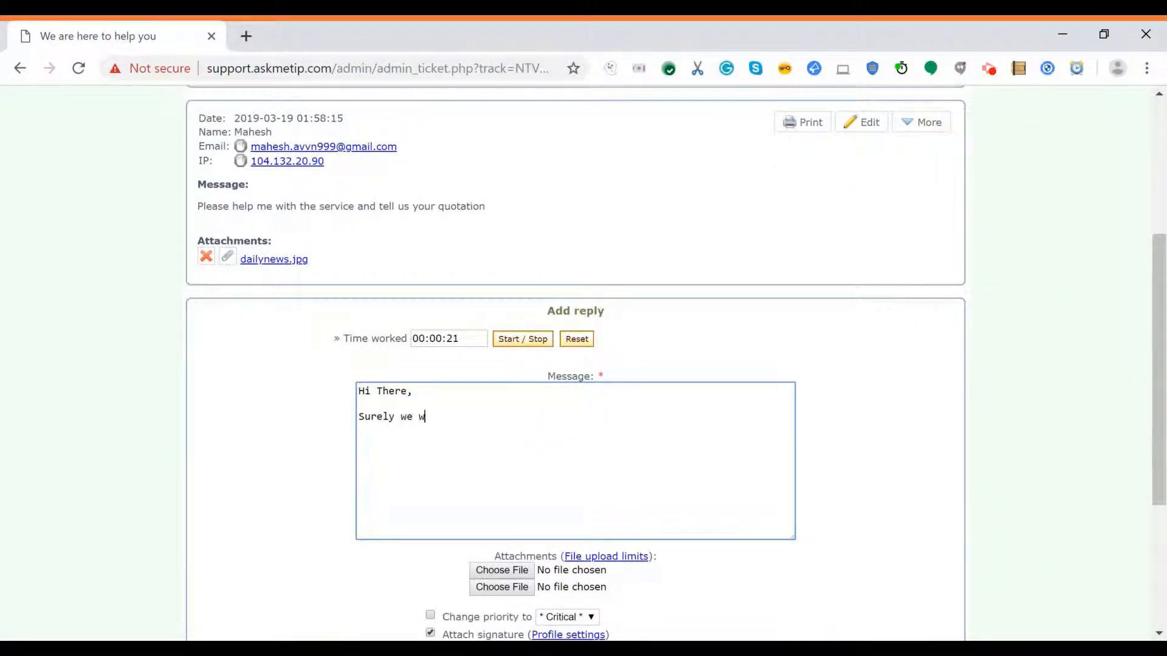
{"action": "type", "text": "Surely we wil lhep"}
{"action": "key", "text": "BackSpace"}
{"action": "key", "text": "BackSpace"}
{"action": "key", "text": "BackSpace"}
{"action": "key", "text": "BackSpace"}
{"action": "key", "text": "BackSpace"}
{"action": "type", "text": "l help you on this, please reply with"}
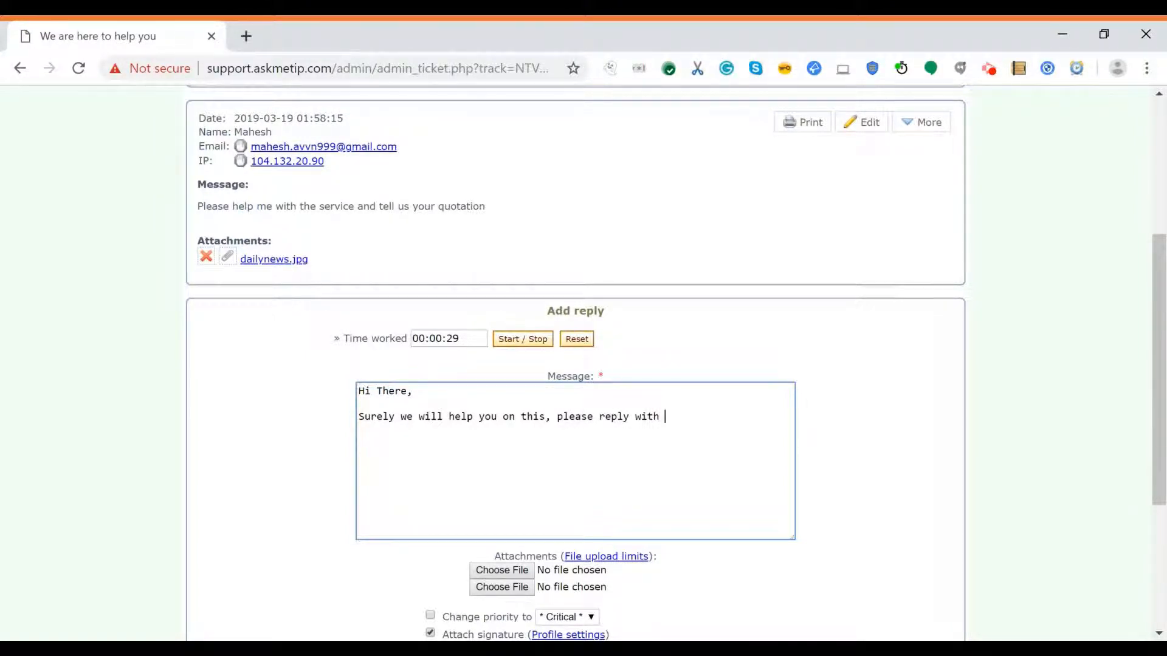
{"action": "type", "text": " all your requirements"}
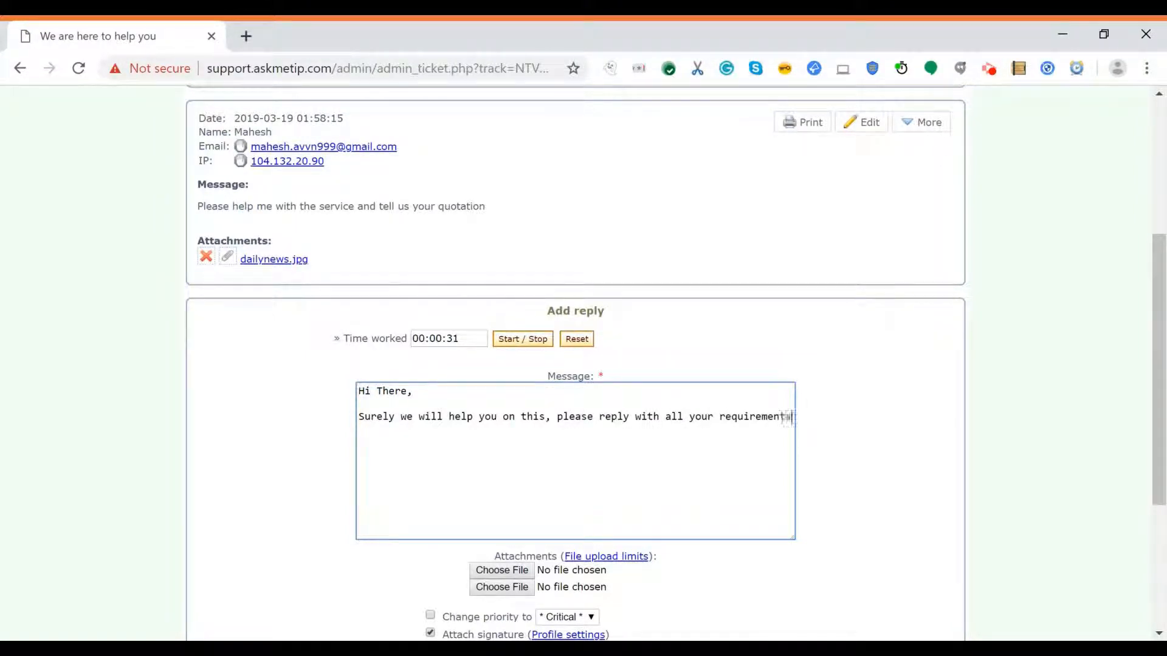
{"action": "type", "text": ",  Thanks, "}
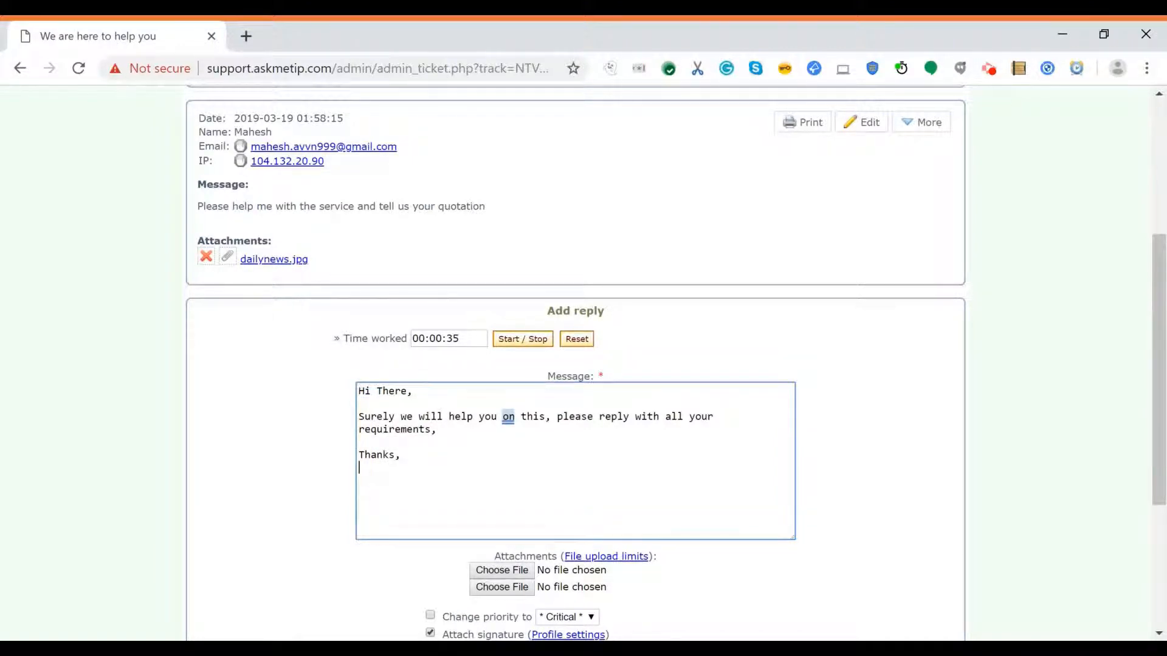
{"action": "type", "text": "Support Ta"}
{"action": "scroll", "coordinate": [984, 351], "scroll_direction": "down", "scroll_amount": 3}
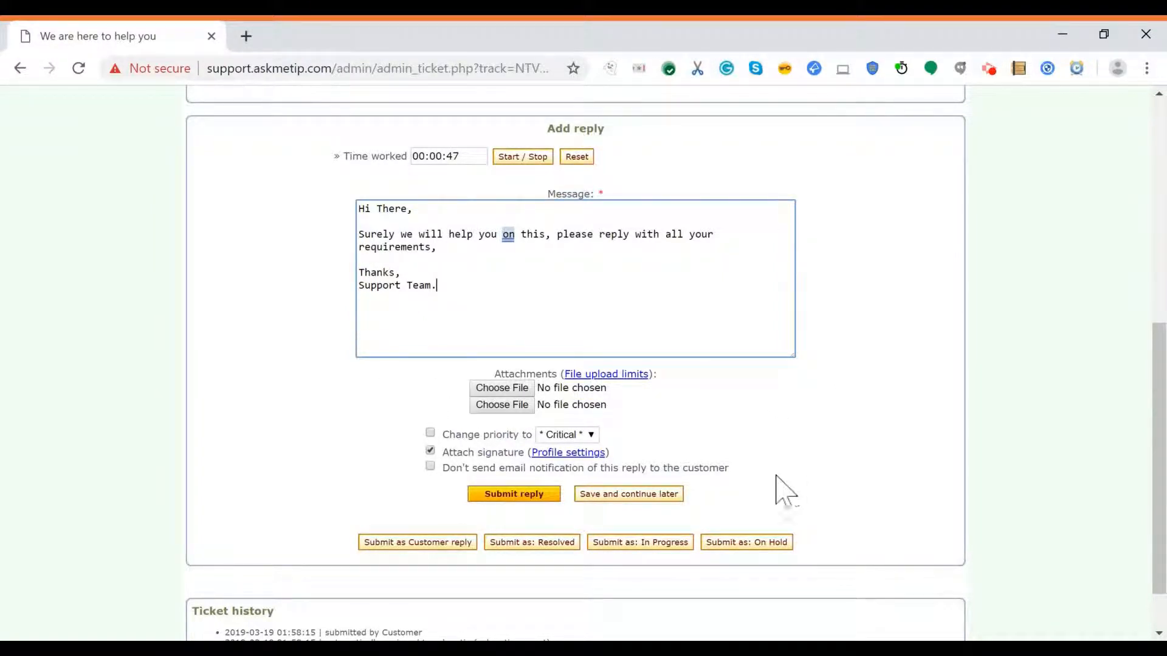
{"action": "left_click", "coordinate": [537, 497]}
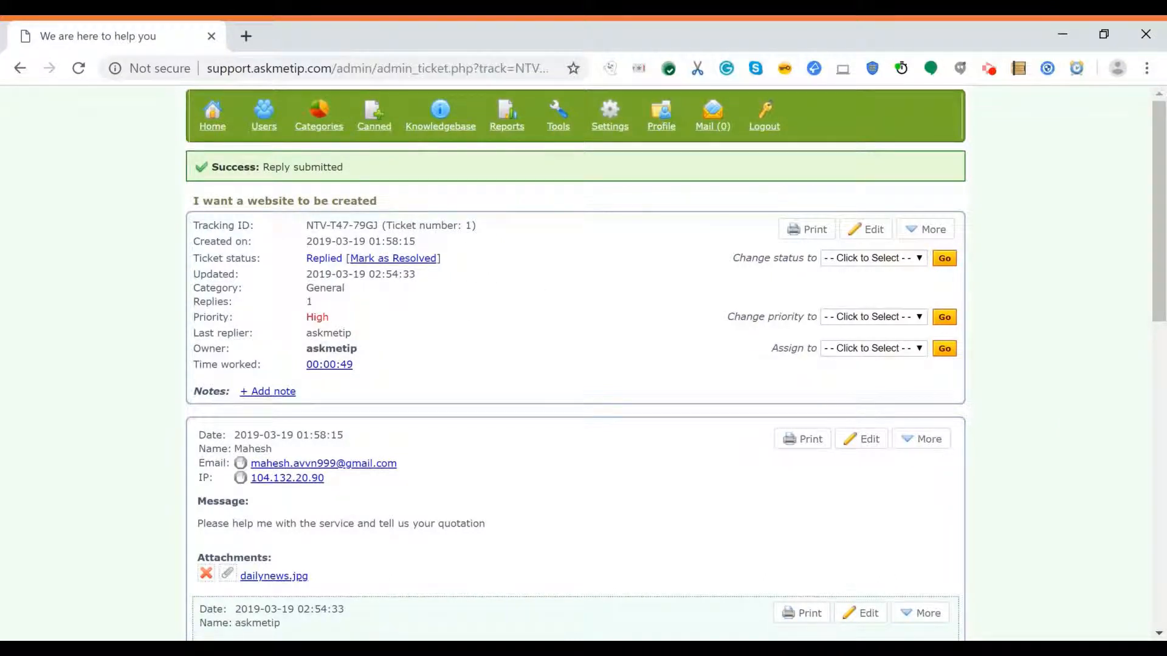
{"action": "left_click_drag", "start_coordinate": [305, 226], "coordinate": [382, 225]}
{"action": "key", "text": "ctrl+c"}
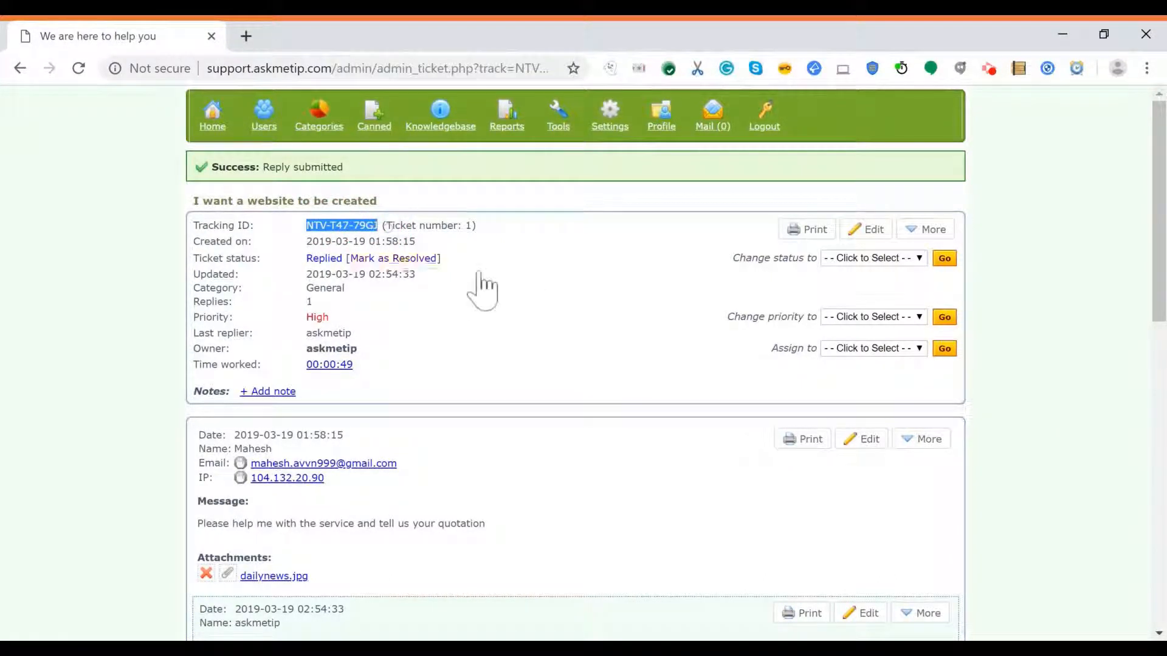
- Log out and look up ticket NTV-T47-79GJ via the public View existing ticket form
{"action": "left_click", "coordinate": [763, 122]}
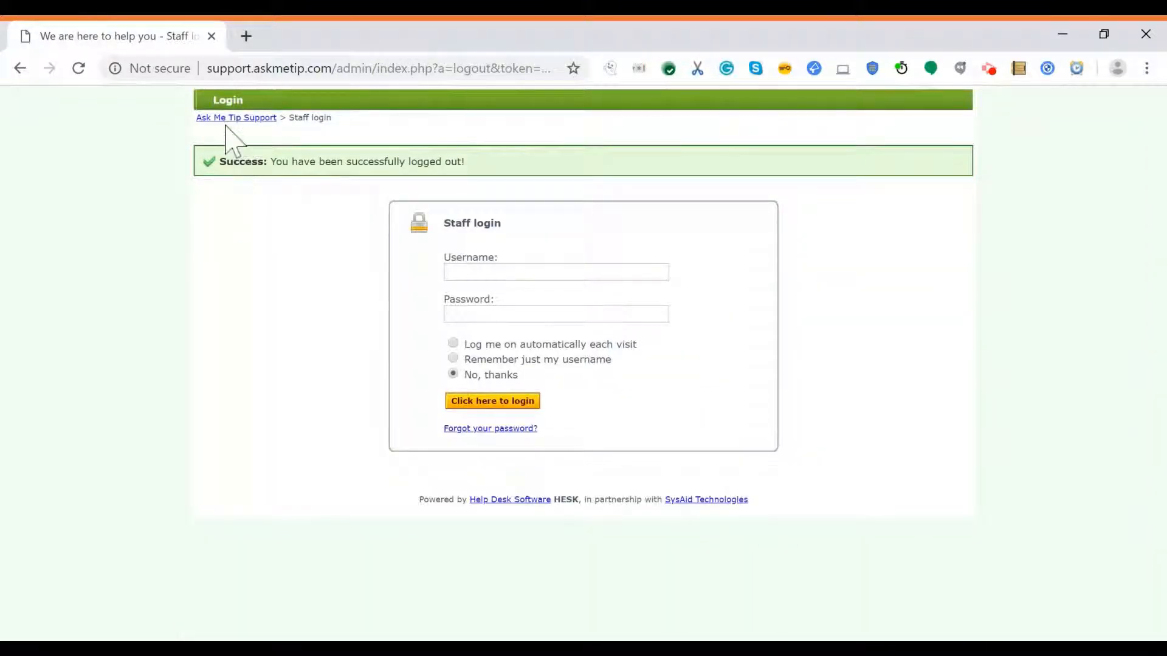
{"action": "left_click", "coordinate": [229, 117]}
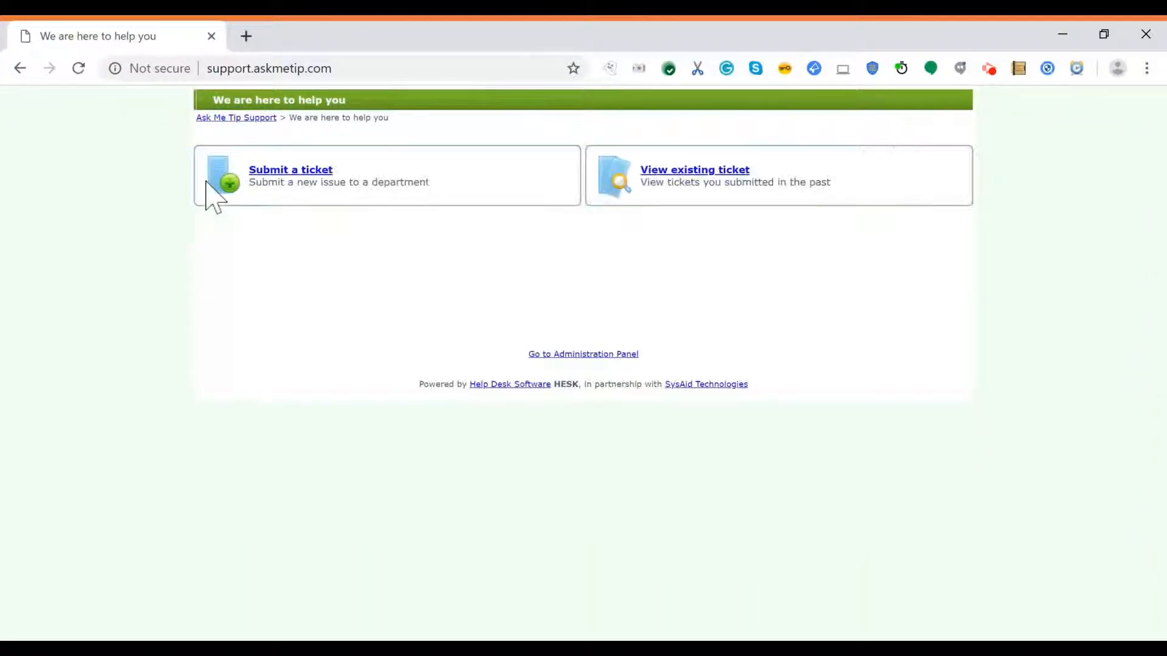
{"action": "left_click", "coordinate": [723, 183]}
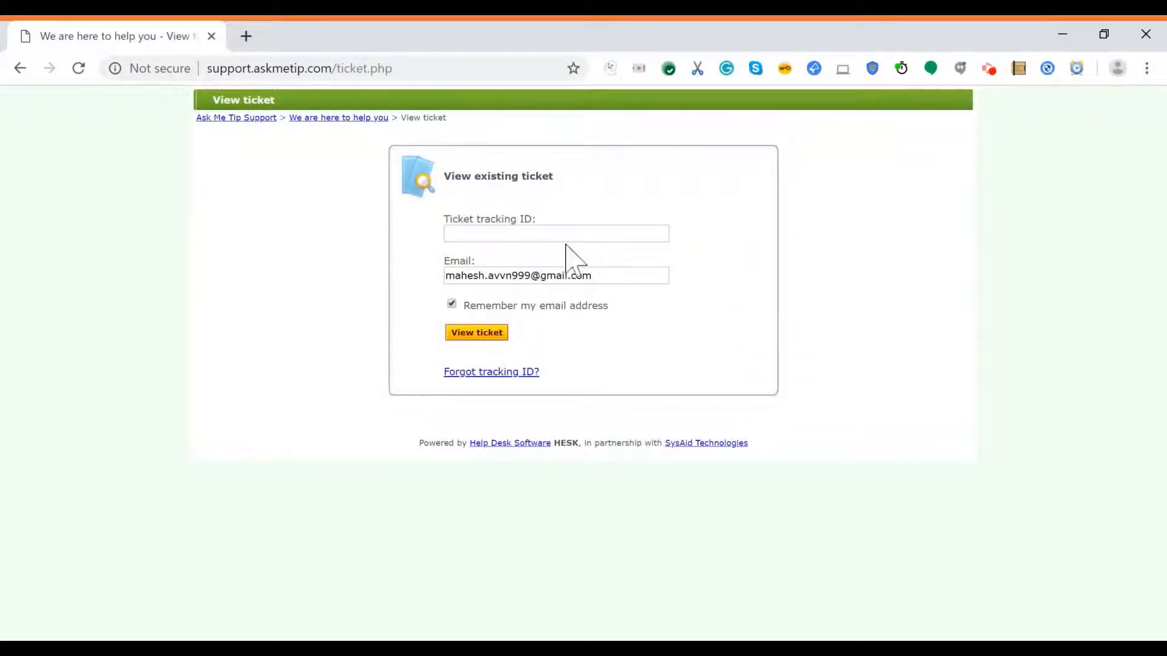
{"action": "left_click", "coordinate": [544, 233]}
{"action": "key", "text": "ctrl+v"}
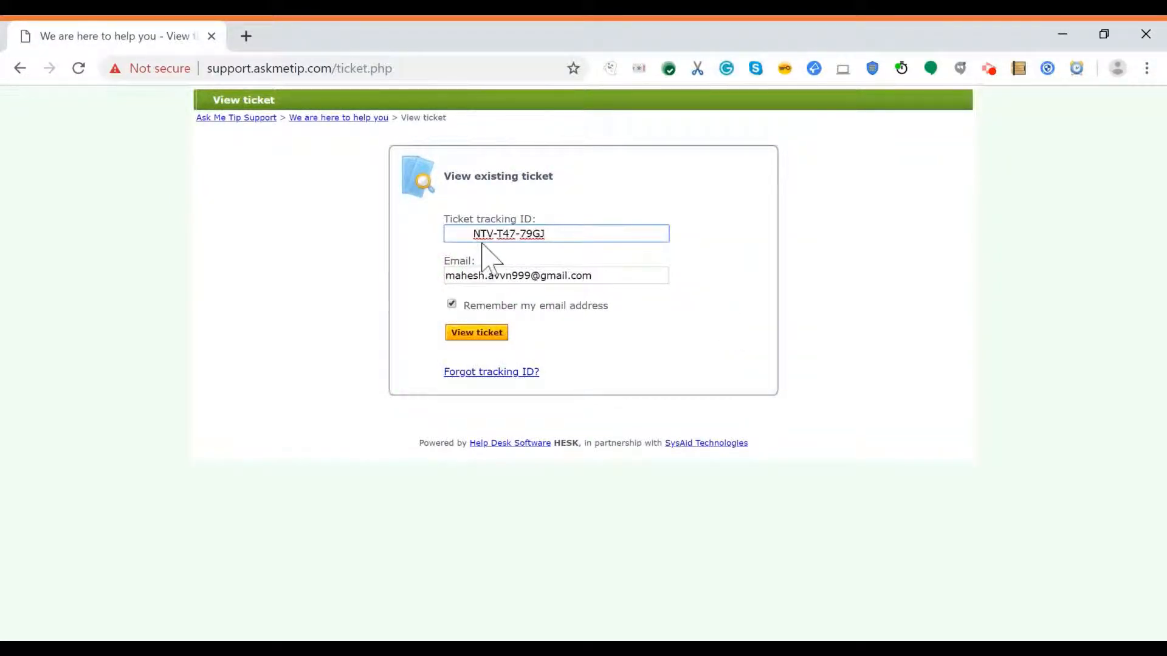
{"action": "key", "text": "BackSpace"}
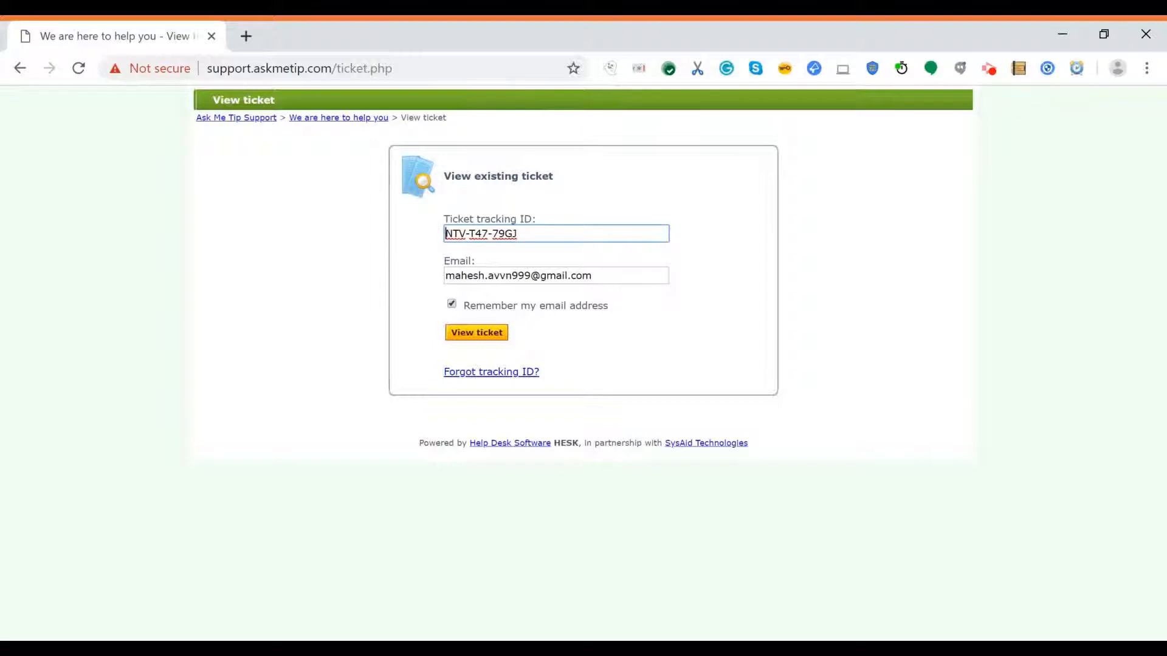
{"action": "left_click", "coordinate": [464, 336]}
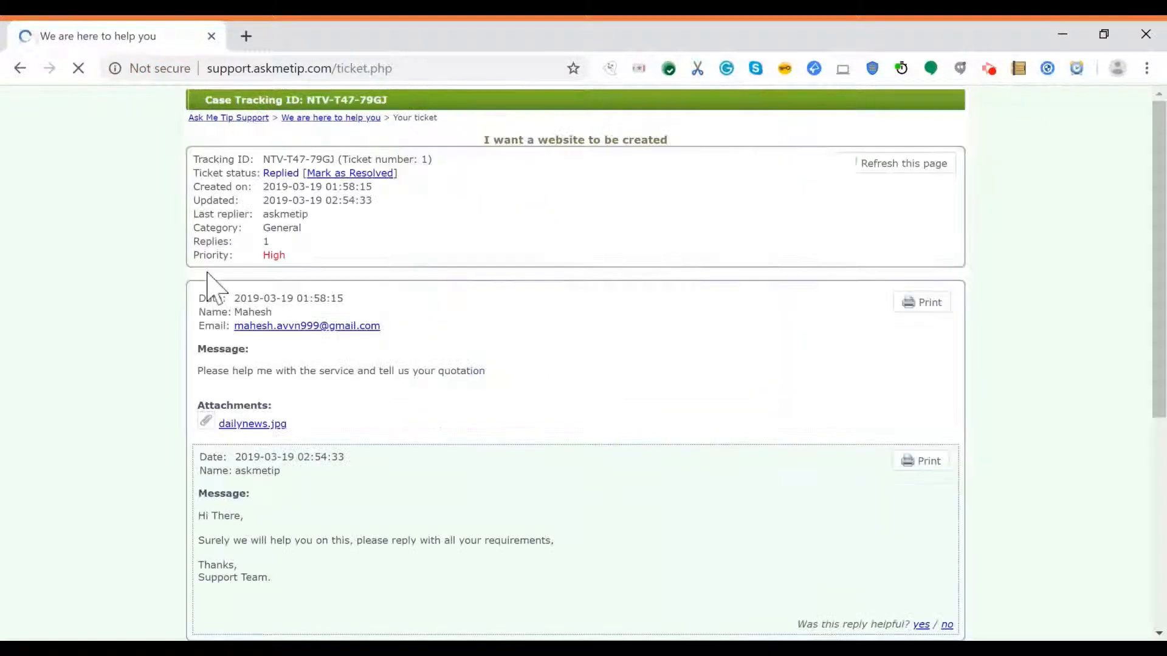
- Scroll the customer ticket page to check the Support Team's reply and Replied status
{"action": "scroll", "coordinate": [324, 255], "scroll_direction": "down", "scroll_amount": 3}
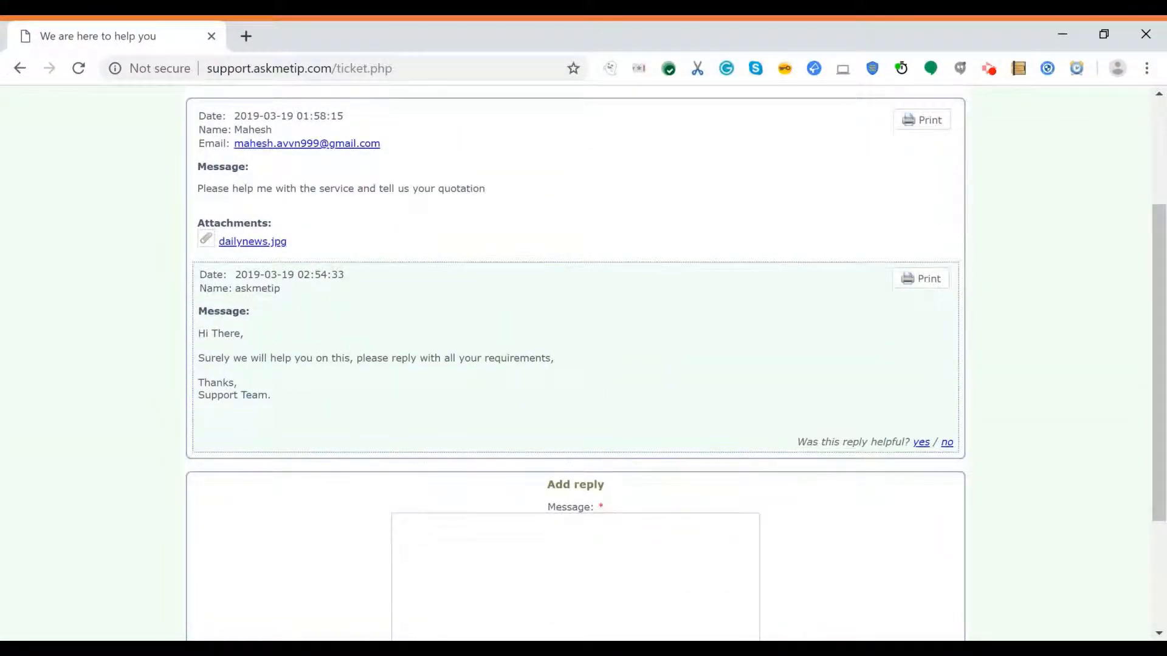
{"action": "scroll", "coordinate": [717, 495], "scroll_direction": "up", "scroll_amount": 3}
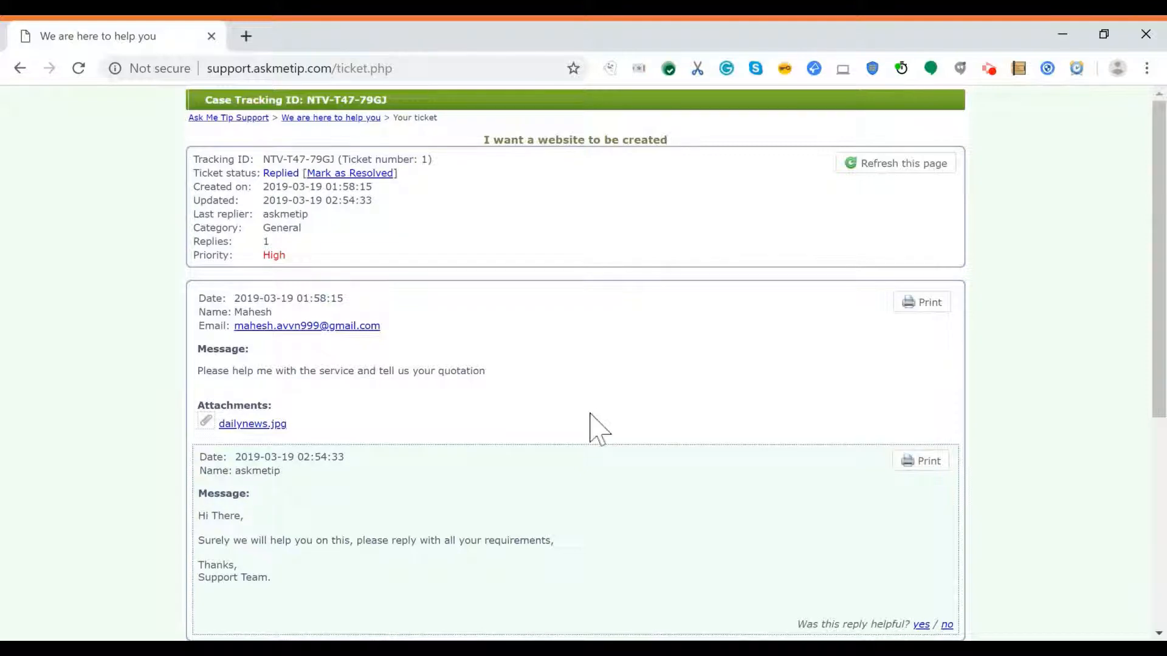
{"action": "scroll", "coordinate": [598, 428], "scroll_direction": "down", "scroll_amount": 6}
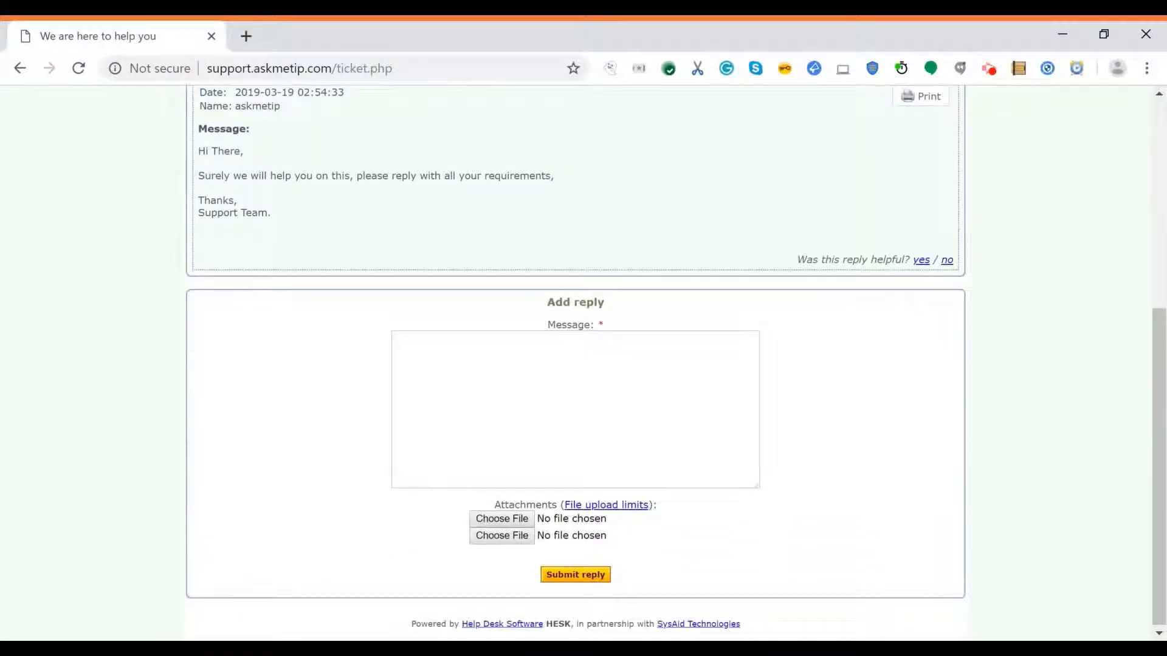
{"action": "scroll", "coordinate": [606, 424], "scroll_direction": "up", "scroll_amount": 6}
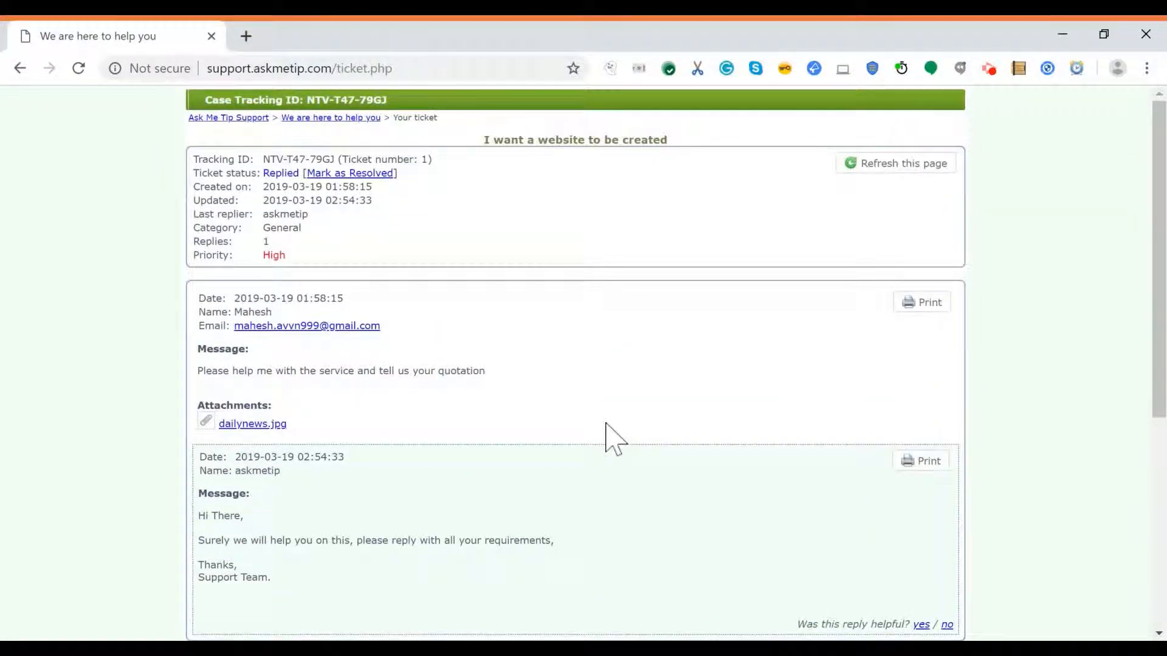